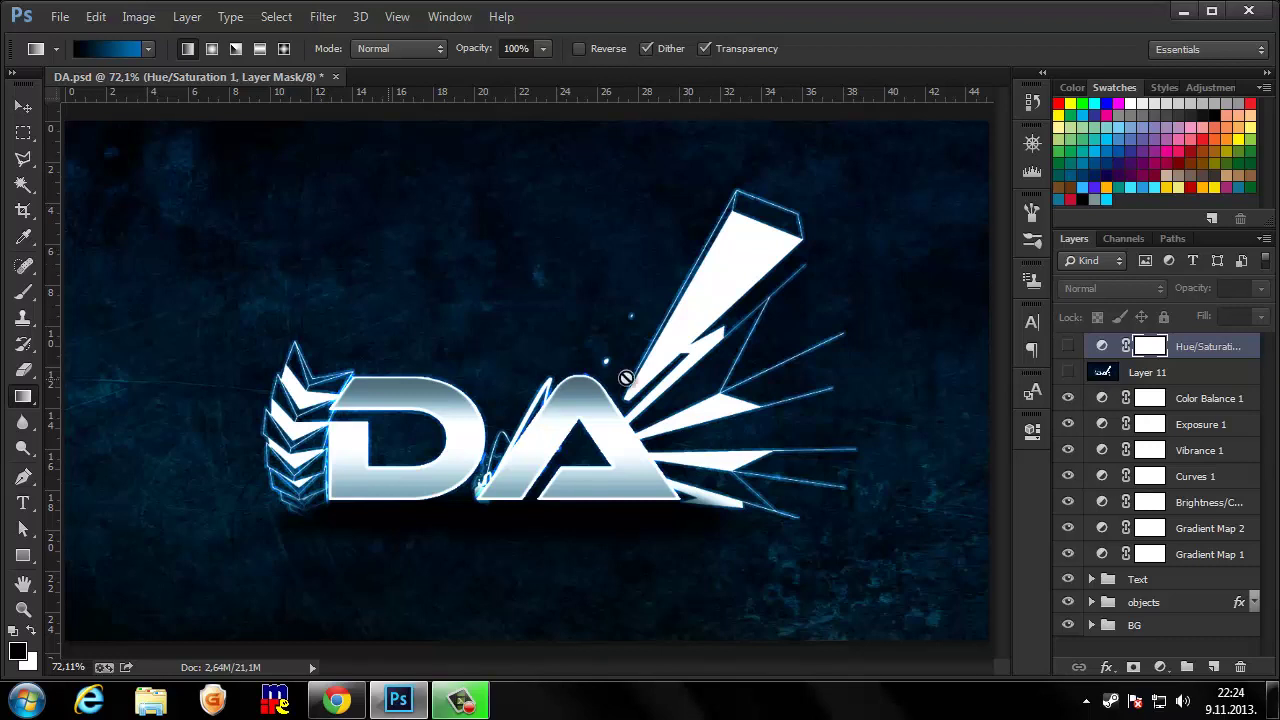
- Create a new 1280 × 720 px document, Untitled-1, with a transparent background
{"action": "left_click", "coordinate": [23, 106]}
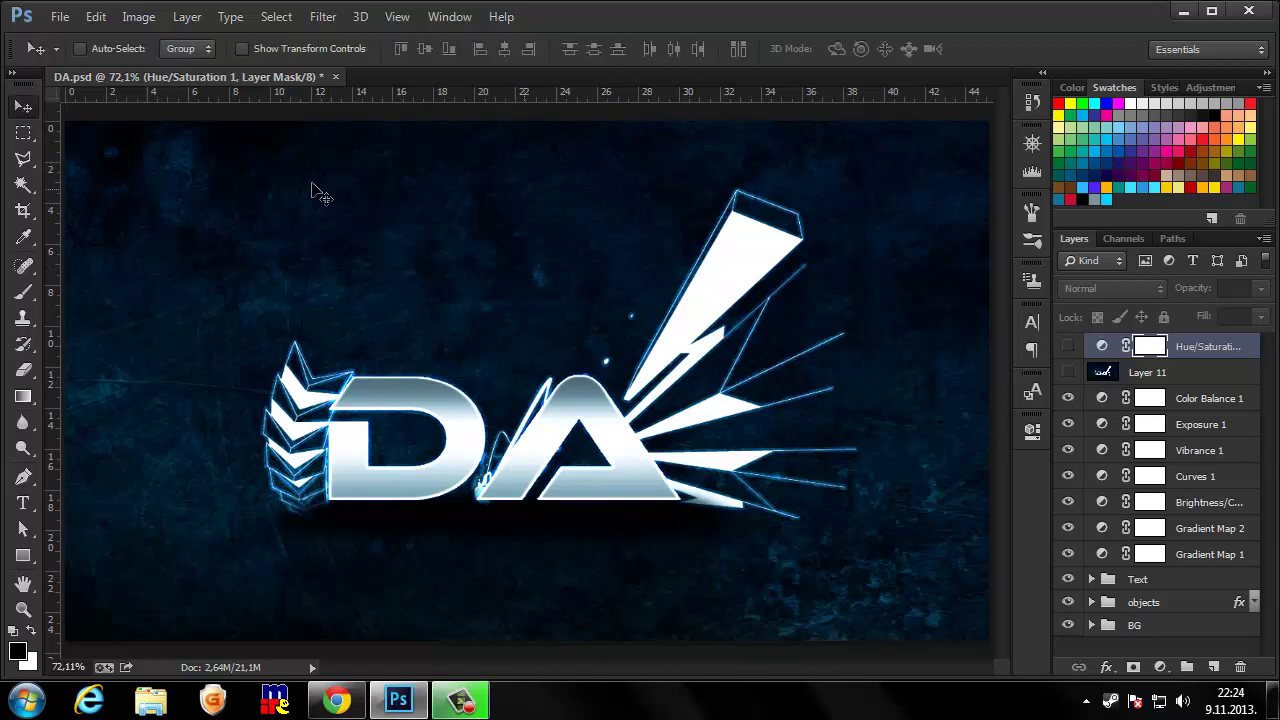
{"action": "left_click", "coordinate": [60, 17]}
{"action": "mouse_move", "coordinate": [97, 153]}
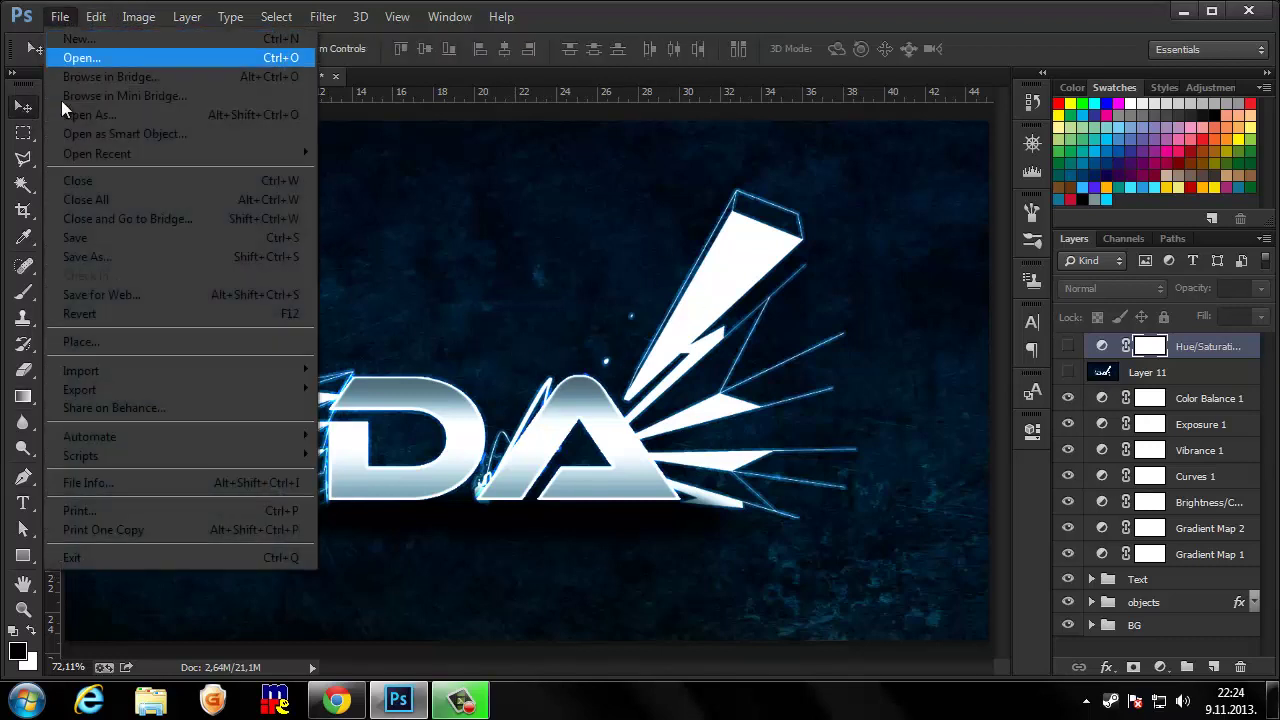
{"action": "left_click", "coordinate": [88, 42]}
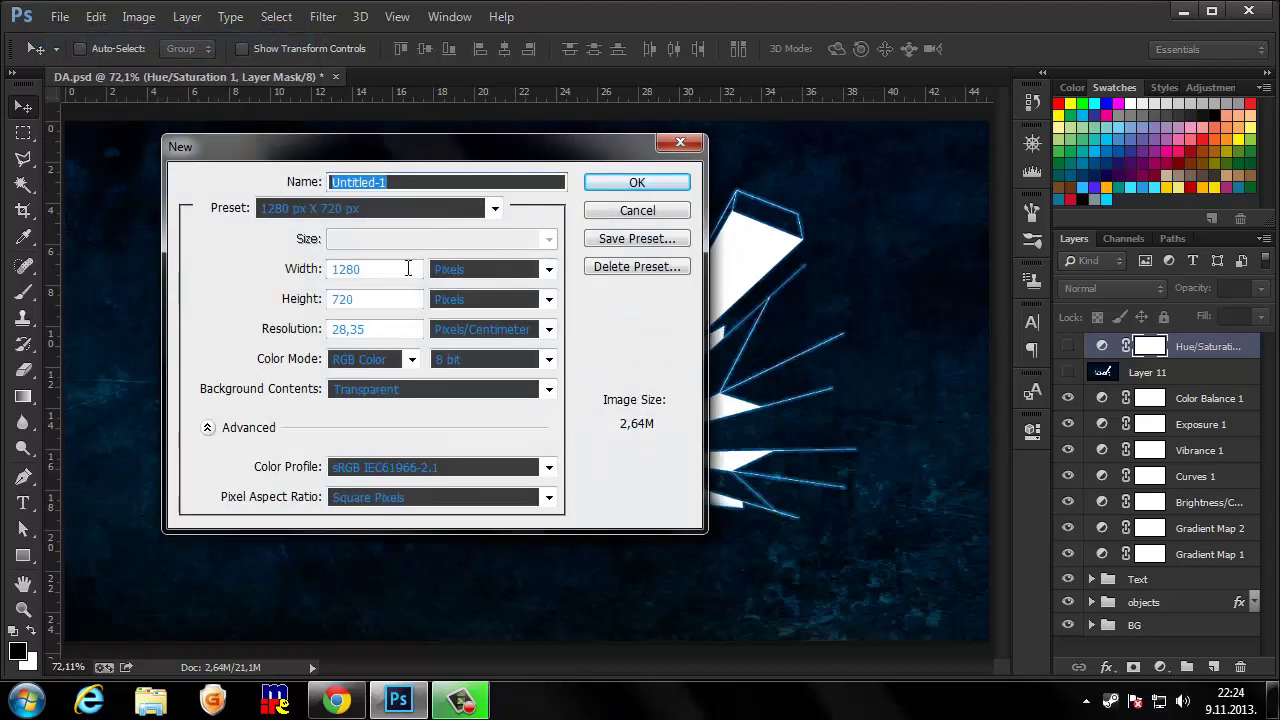
{"action": "left_click_drag", "start_coordinate": [400, 300], "coordinate": [220, 300]}
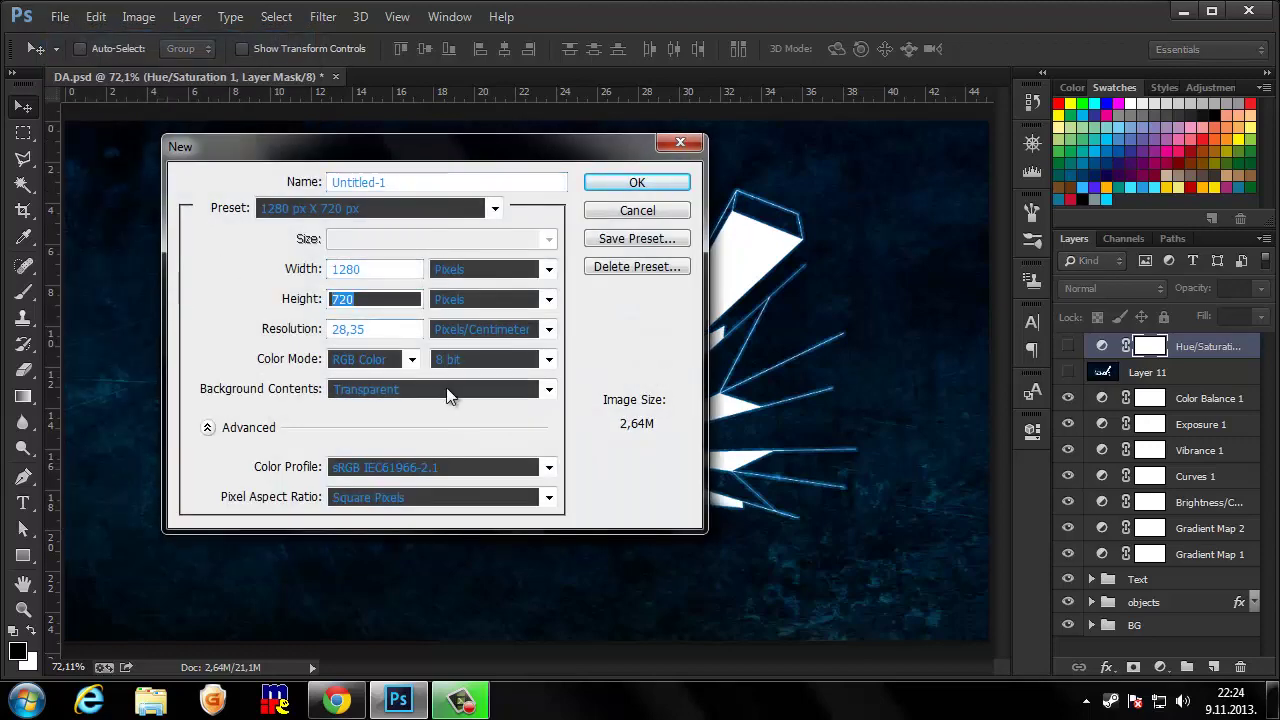
{"action": "left_click", "coordinate": [449, 390]}
{"action": "left_click", "coordinate": [378, 446]}
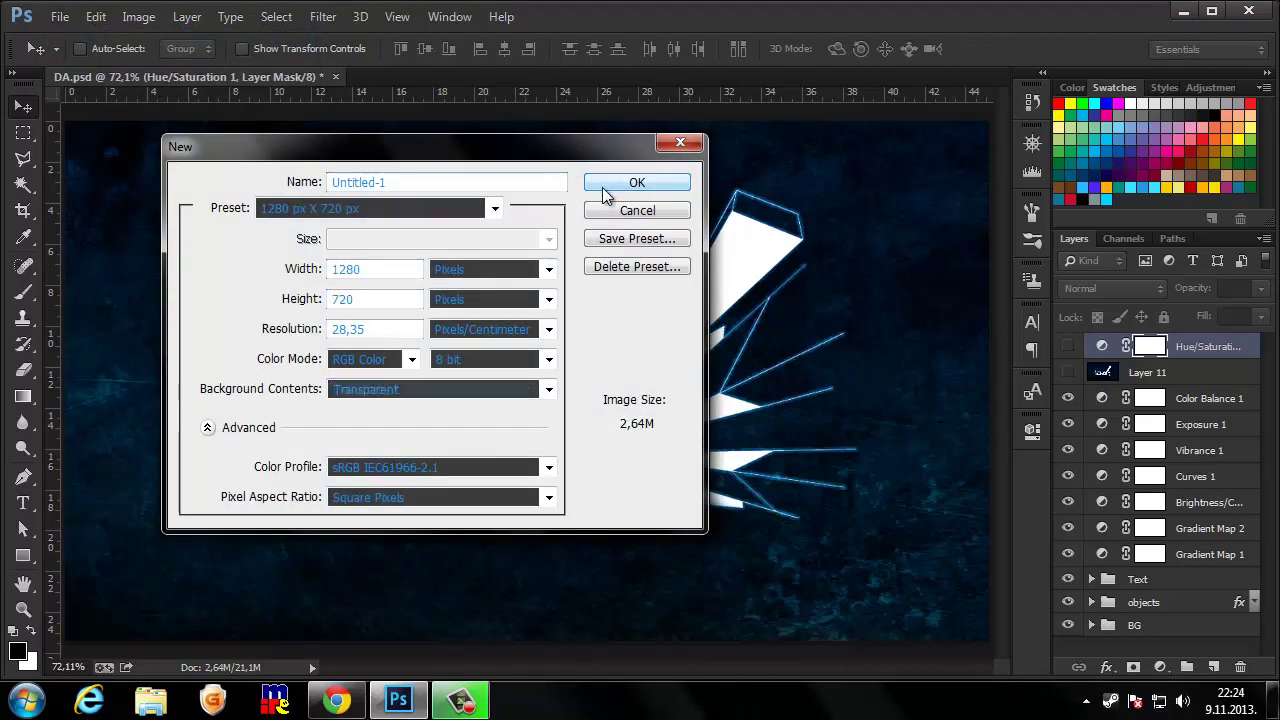
{"action": "left_click", "coordinate": [637, 182]}
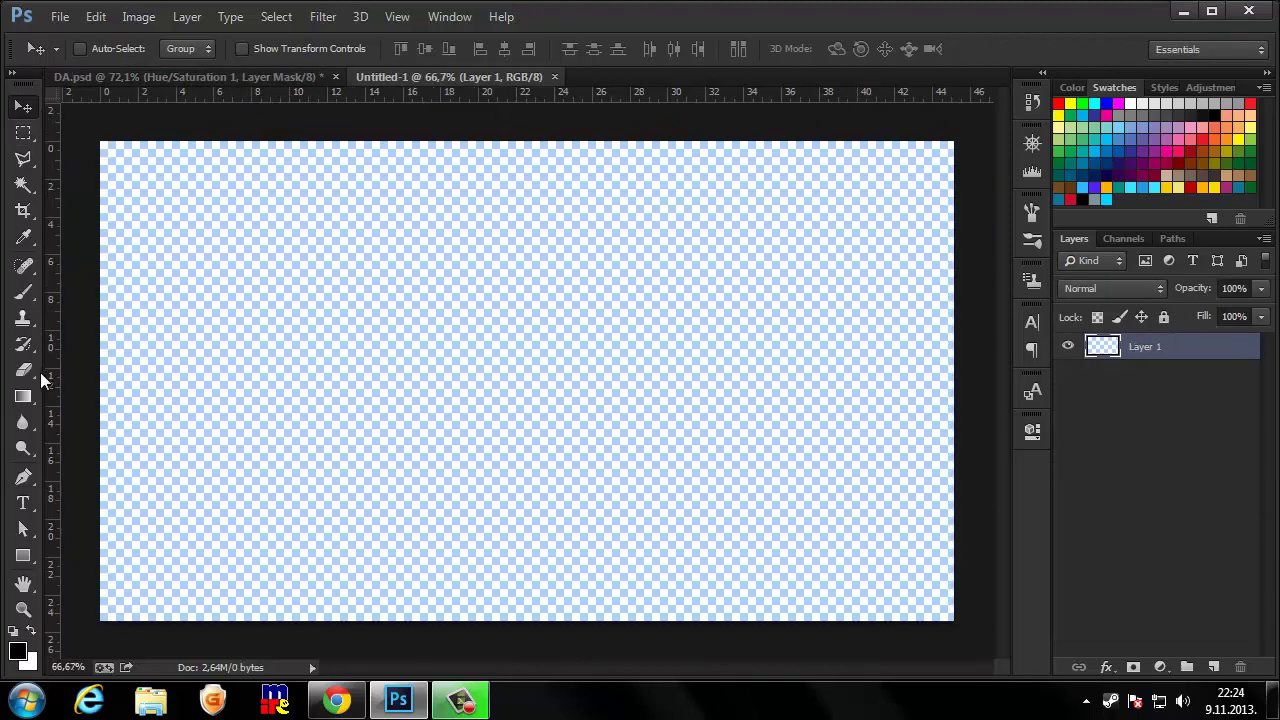
- With the Gradient tool, set the gradient's right stop to blue #0072b6
{"action": "left_click", "coordinate": [23, 396]}
{"action": "left_click", "coordinate": [118, 50]}
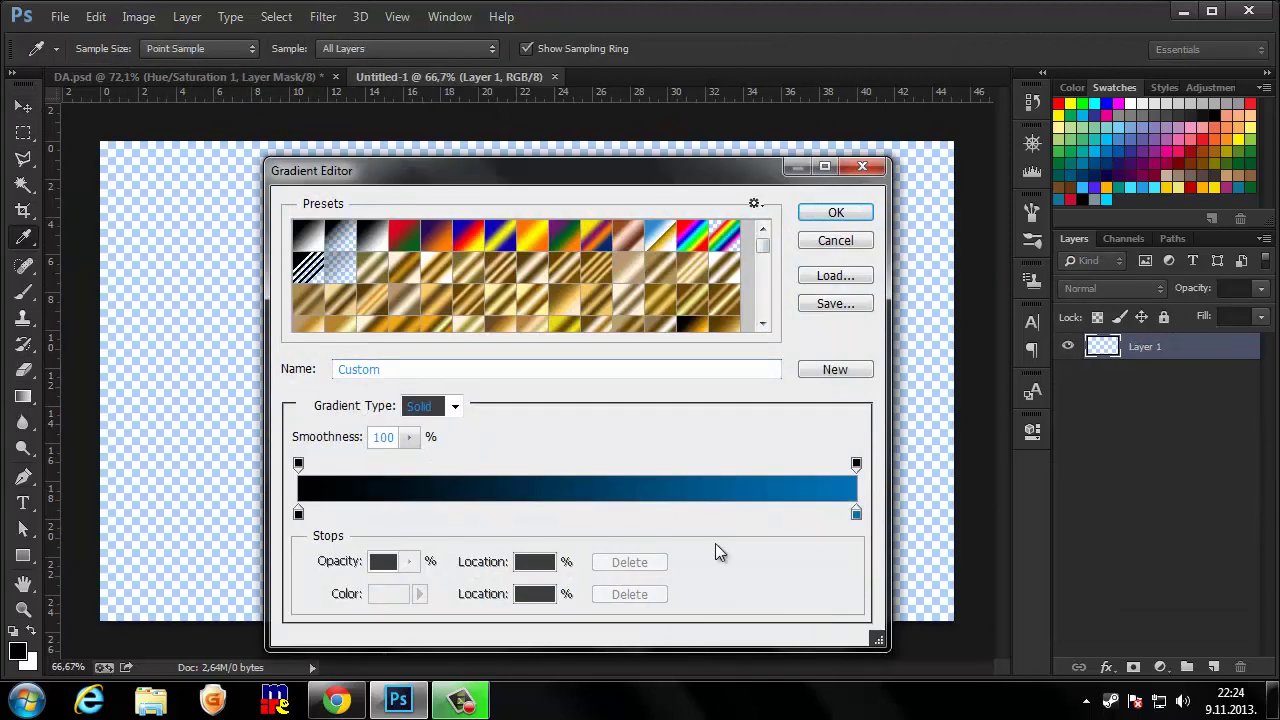
{"action": "left_click", "coordinate": [856, 513]}
{"action": "left_click", "coordinate": [390, 594]}
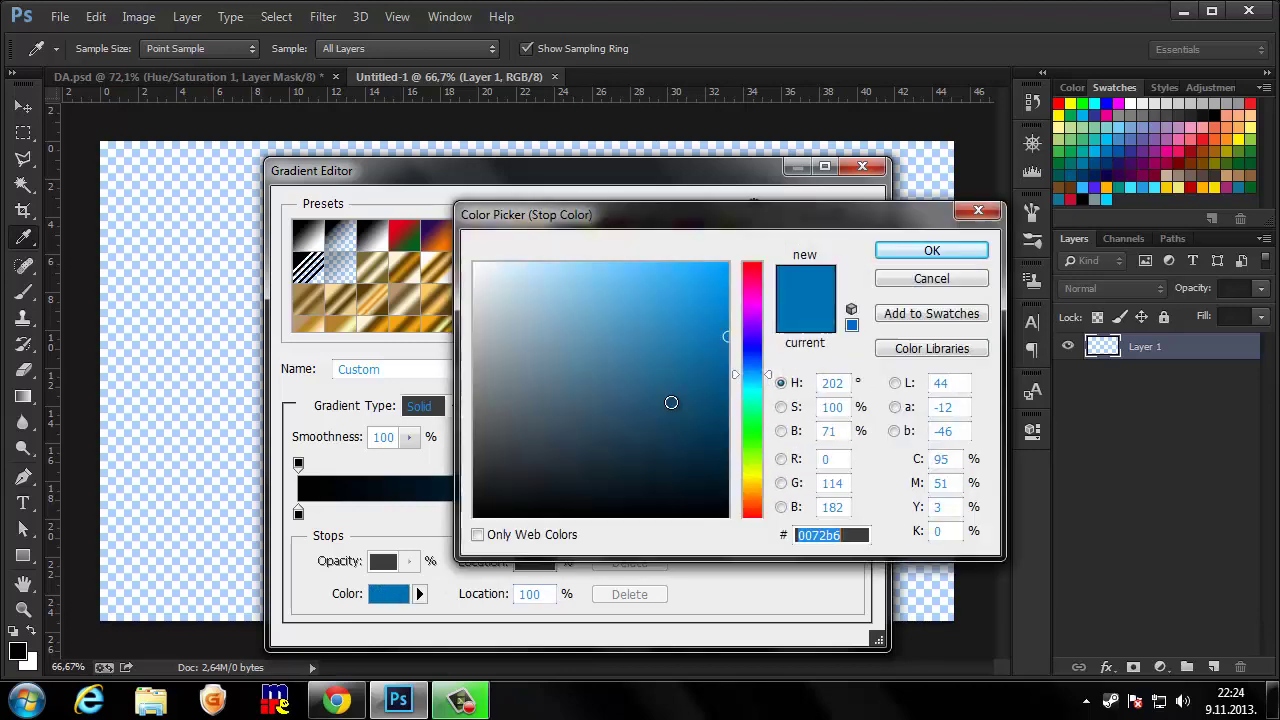
{"action": "left_click", "coordinate": [940, 252]}
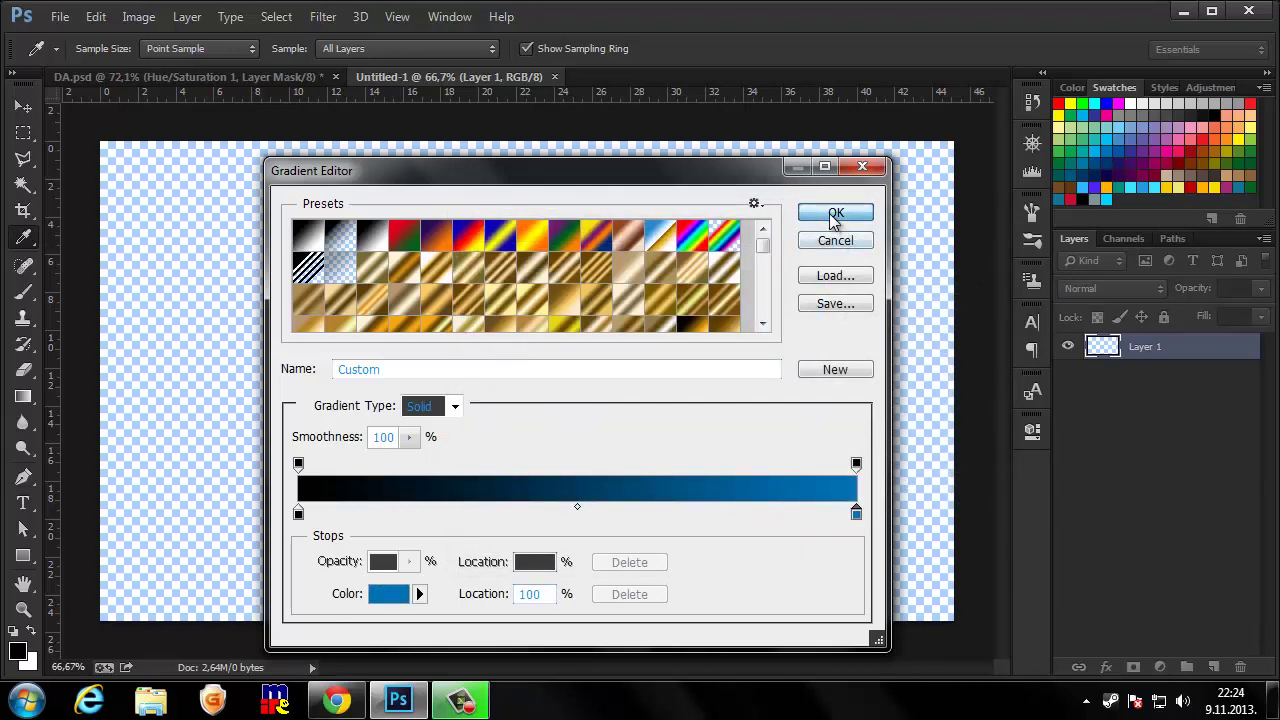
{"action": "left_click", "coordinate": [833, 214]}
- Drag the gradient from bottom to top to fill Layer 1, blue at the top and black at the bottom
{"action": "scroll", "coordinate": [524, 588], "scroll_direction": "down", "scroll_amount": 1}
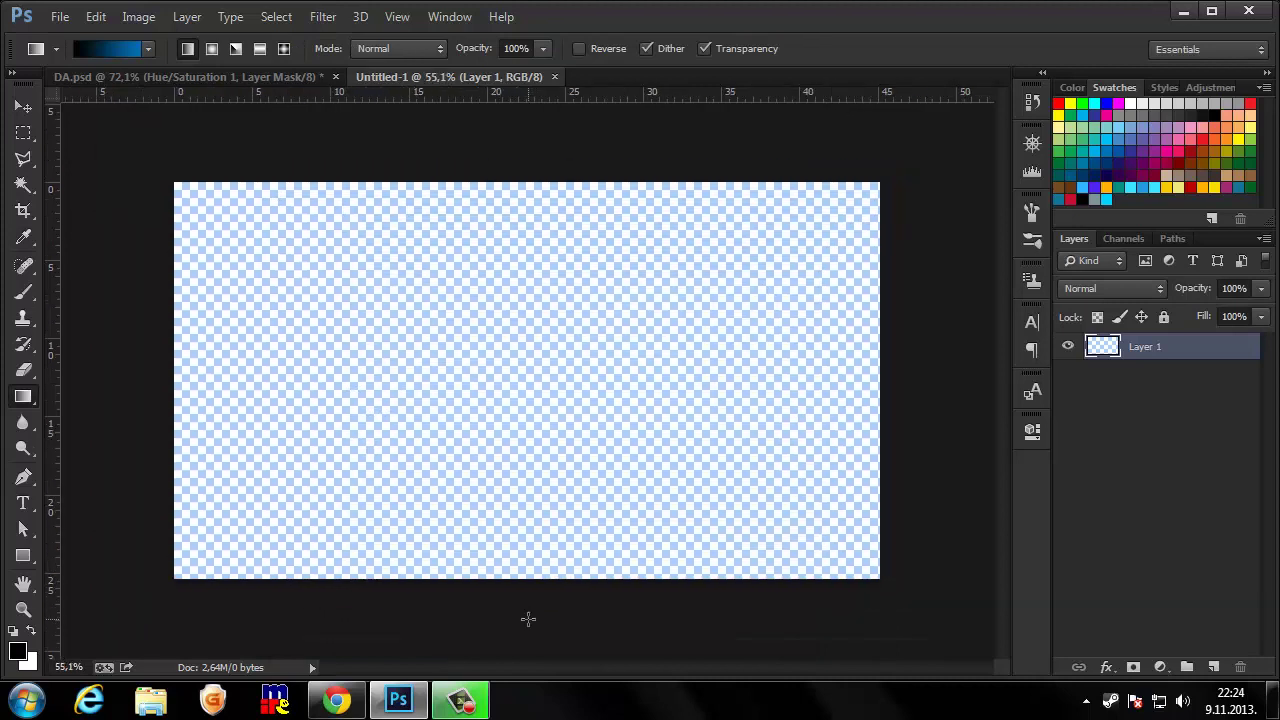
{"action": "left_click_drag", "start_coordinate": [492, 426], "coordinate": [515, 226]}
{"action": "left_click_drag", "start_coordinate": [527, 149], "coordinate": [527, 150]}
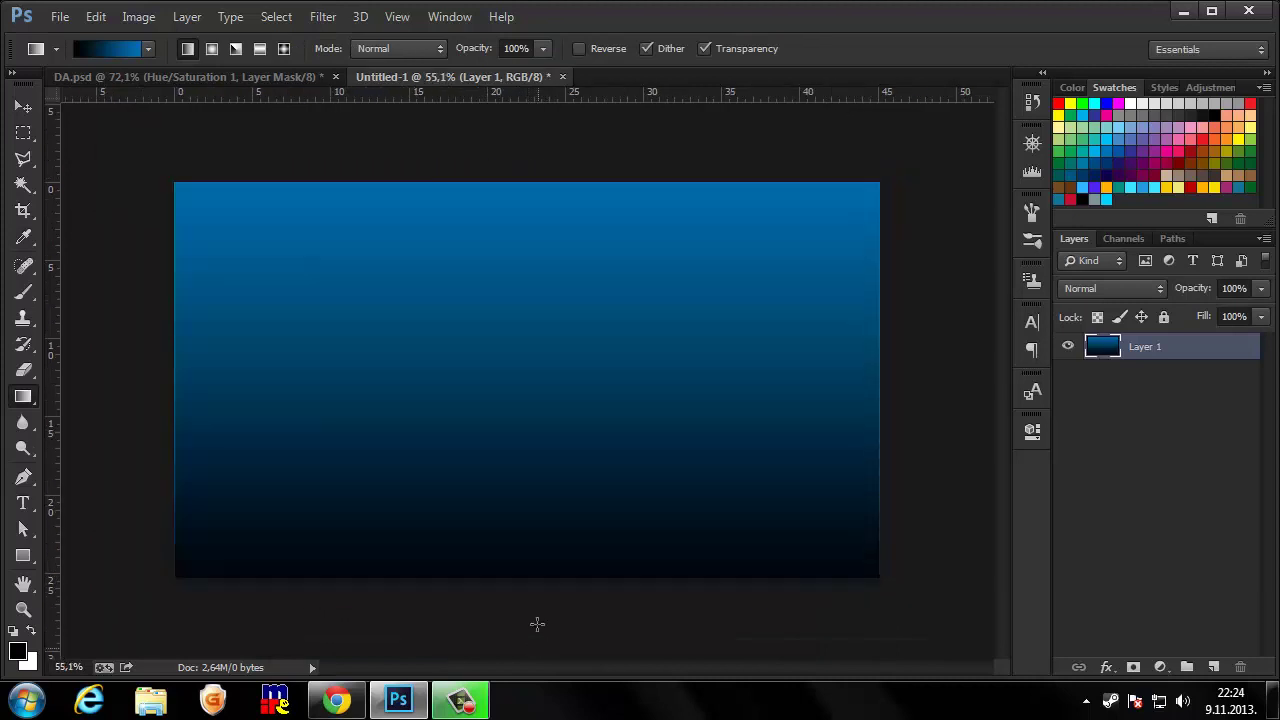
{"action": "left_click_drag", "start_coordinate": [528, 568], "coordinate": [560, 92]}
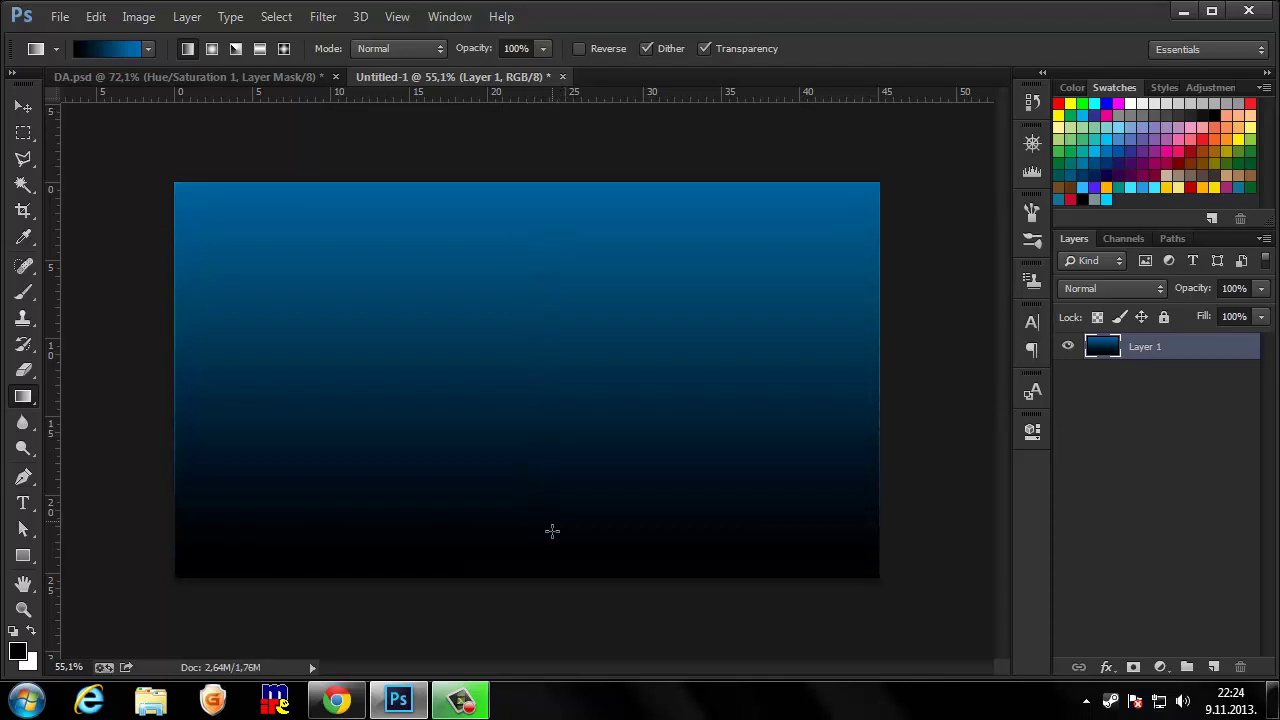
{"action": "left_click_drag", "start_coordinate": [552, 532], "coordinate": [546, 88]}
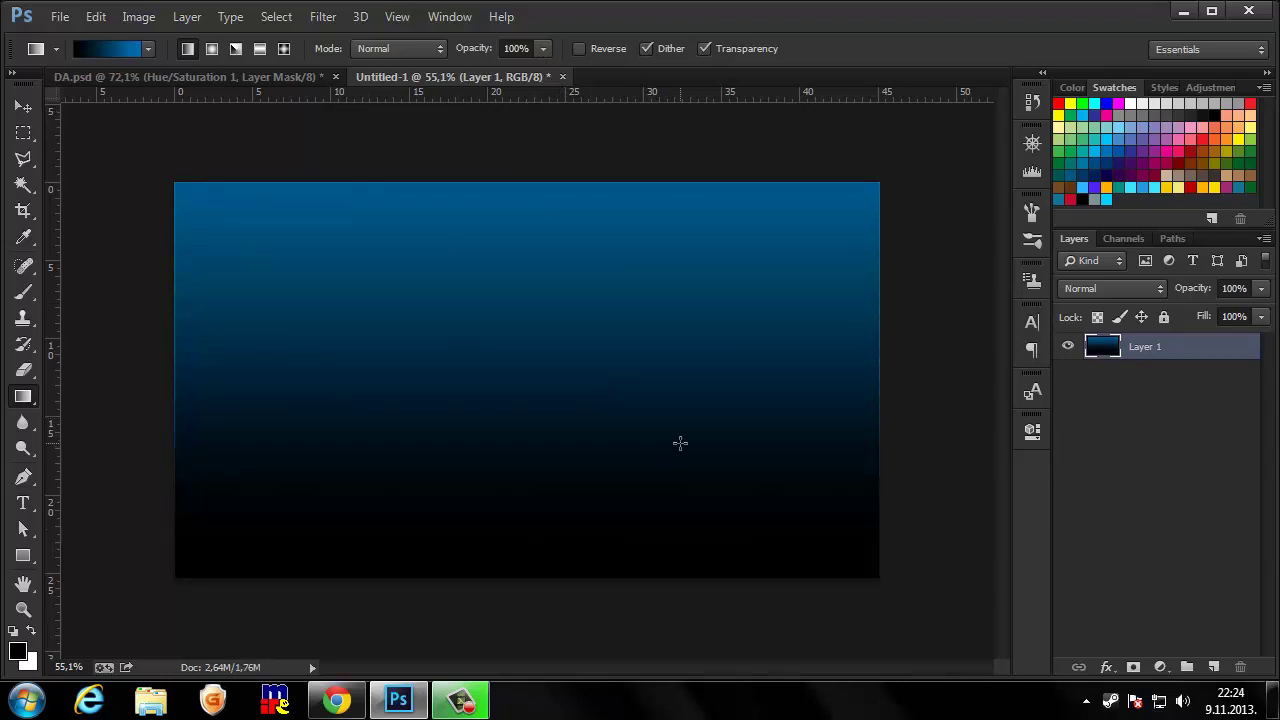
{"action": "left_click_drag", "start_coordinate": [548, 550], "coordinate": [538, 88]}
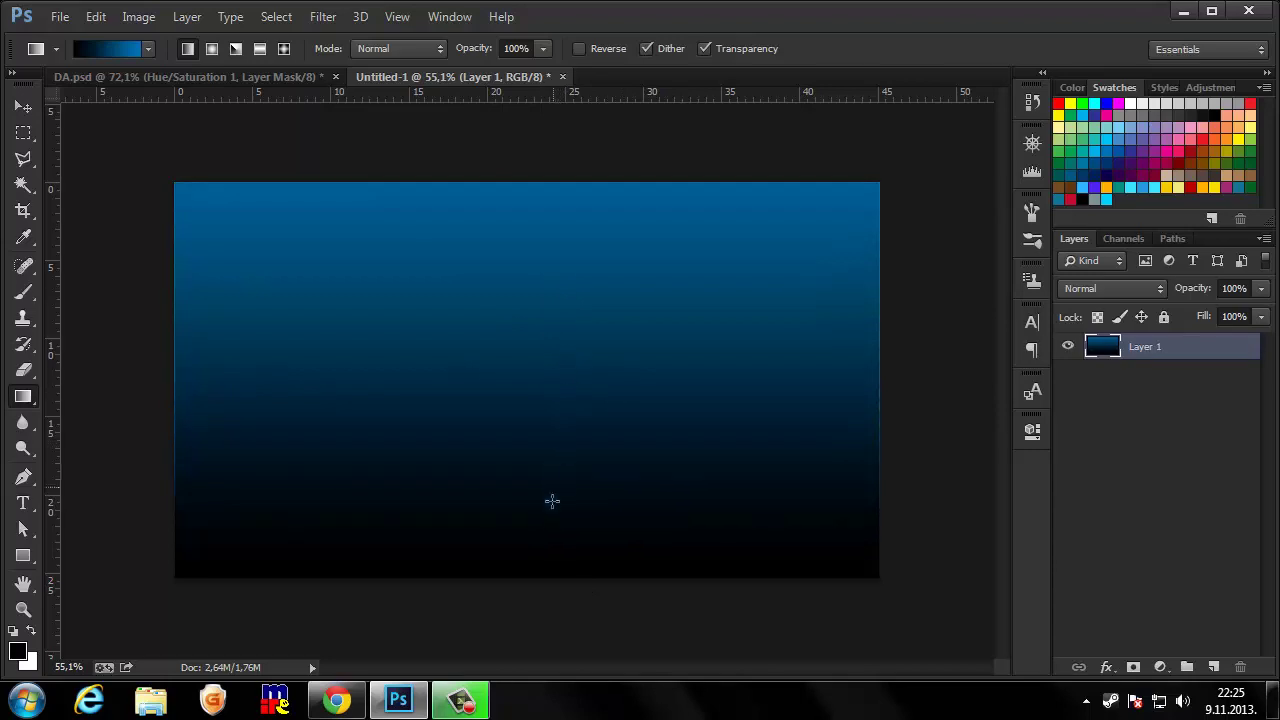
{"action": "mouse_move", "coordinate": [543, 530]}
{"action": "left_mouse_down"}
{"action": "mouse_move", "coordinate": [507, 122]}
{"action": "mouse_move", "coordinate": [520, 86]}
{"action": "left_mouse_up"}
{"action": "left_click_drag", "start_coordinate": [578, 564], "coordinate": [584, 115]}
{"action": "left_click_drag", "start_coordinate": [600, 58], "coordinate": [597, 66]}
{"action": "scroll", "coordinate": [630, 405], "scroll_direction": "up", "scroll_amount": 2}
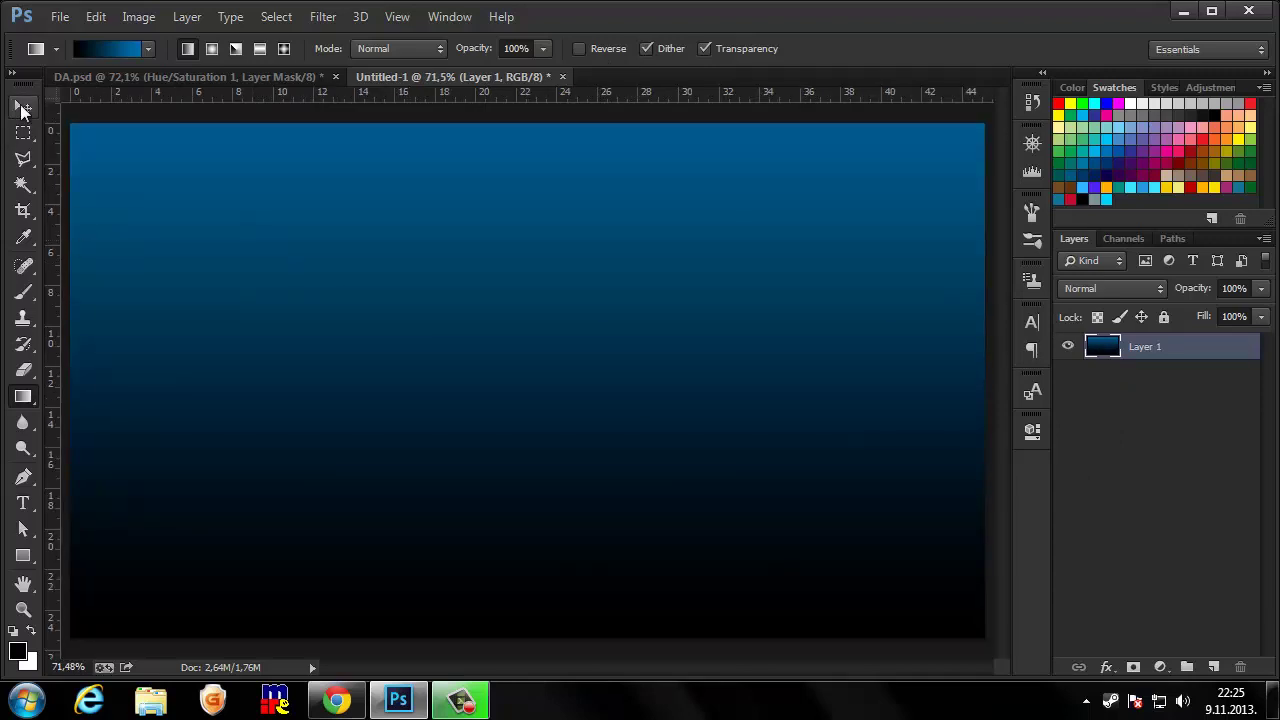
- Lower the gradient layer's Fill to 34%
{"action": "left_click", "coordinate": [24, 106]}
{"action": "left_click", "coordinate": [1243, 317]}
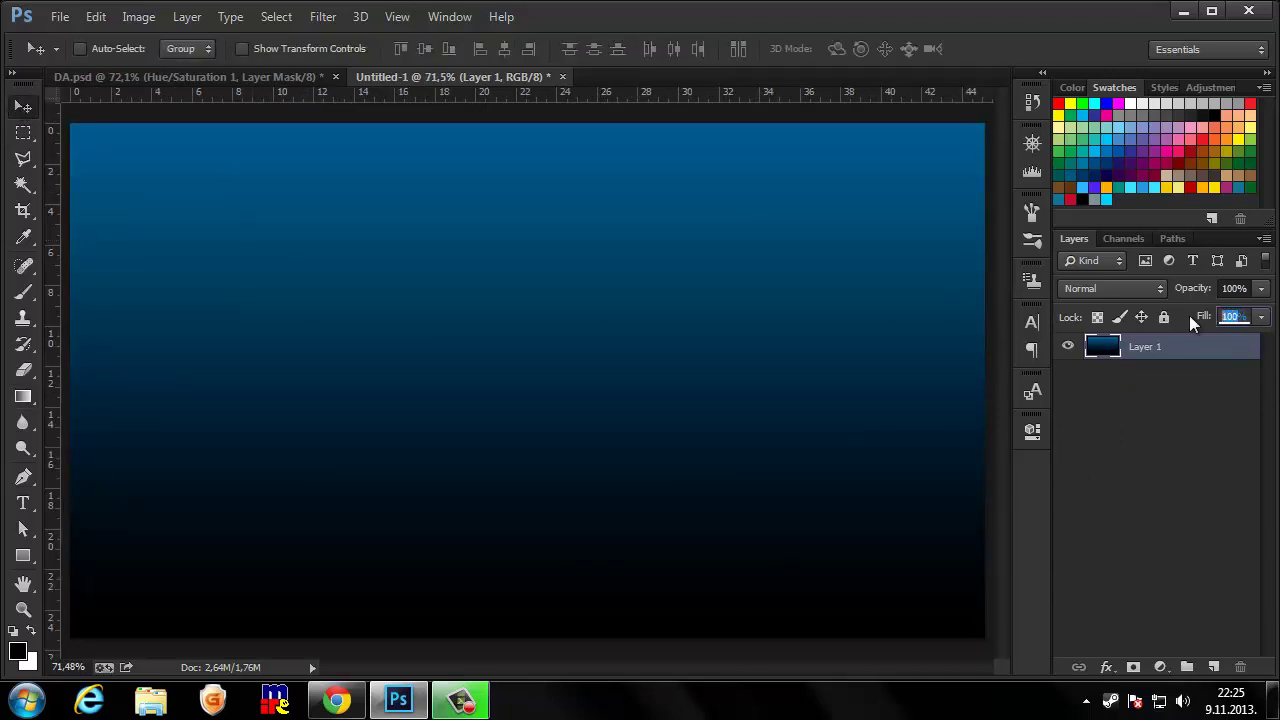
{"action": "type", "text": "34"}
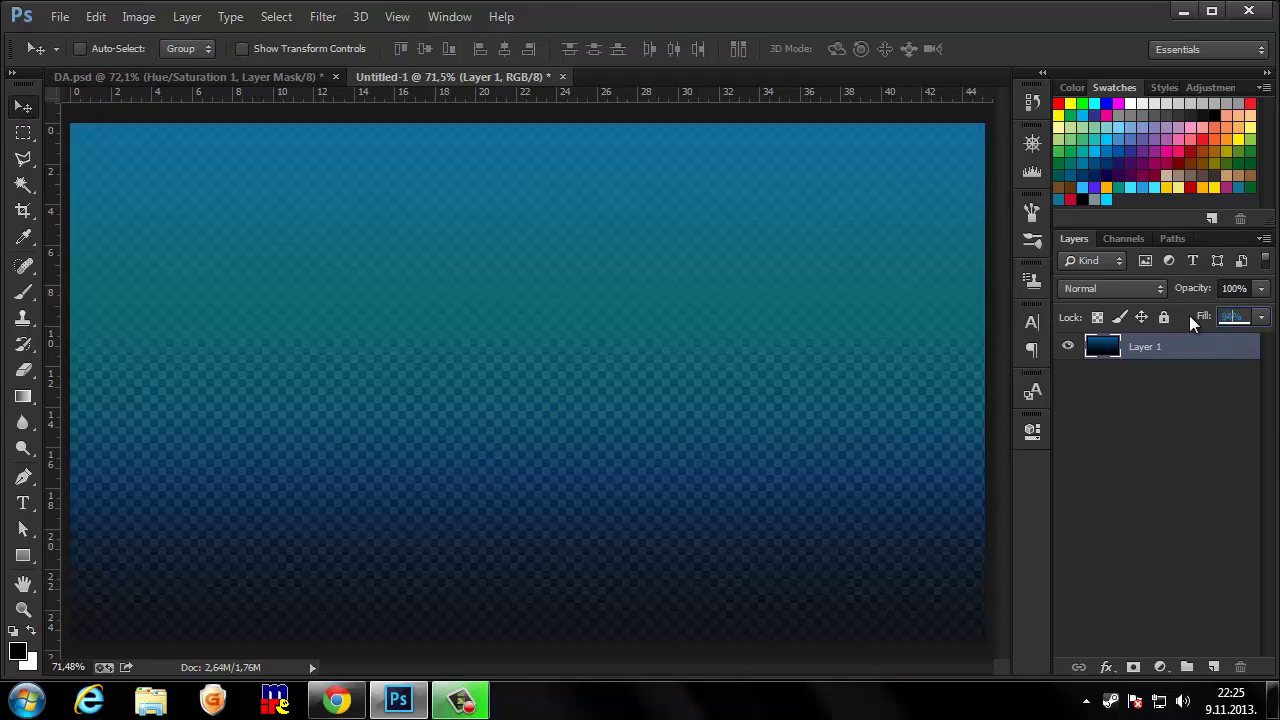
- Place Texture 1 from the Materials folder and commit it at full size
{"action": "left_click", "coordinate": [60, 17]}
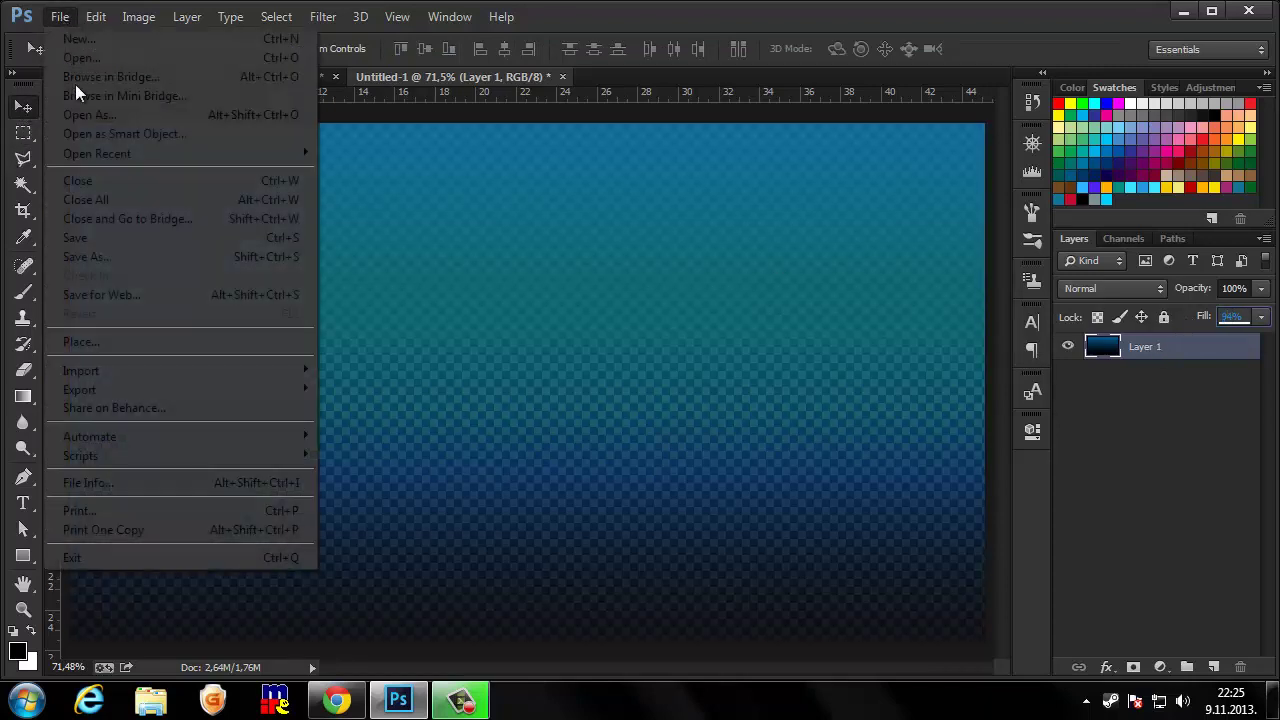
{"action": "left_click", "coordinate": [90, 344]}
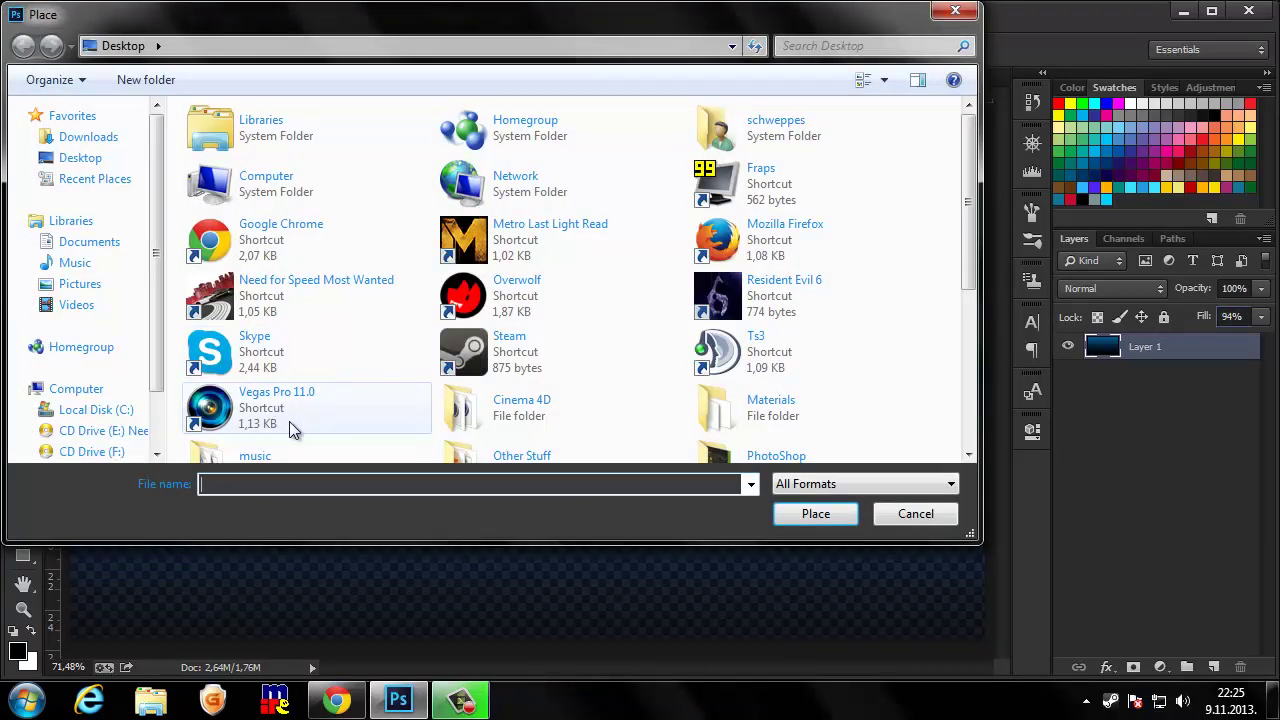
{"action": "double_click", "coordinate": [716, 405]}
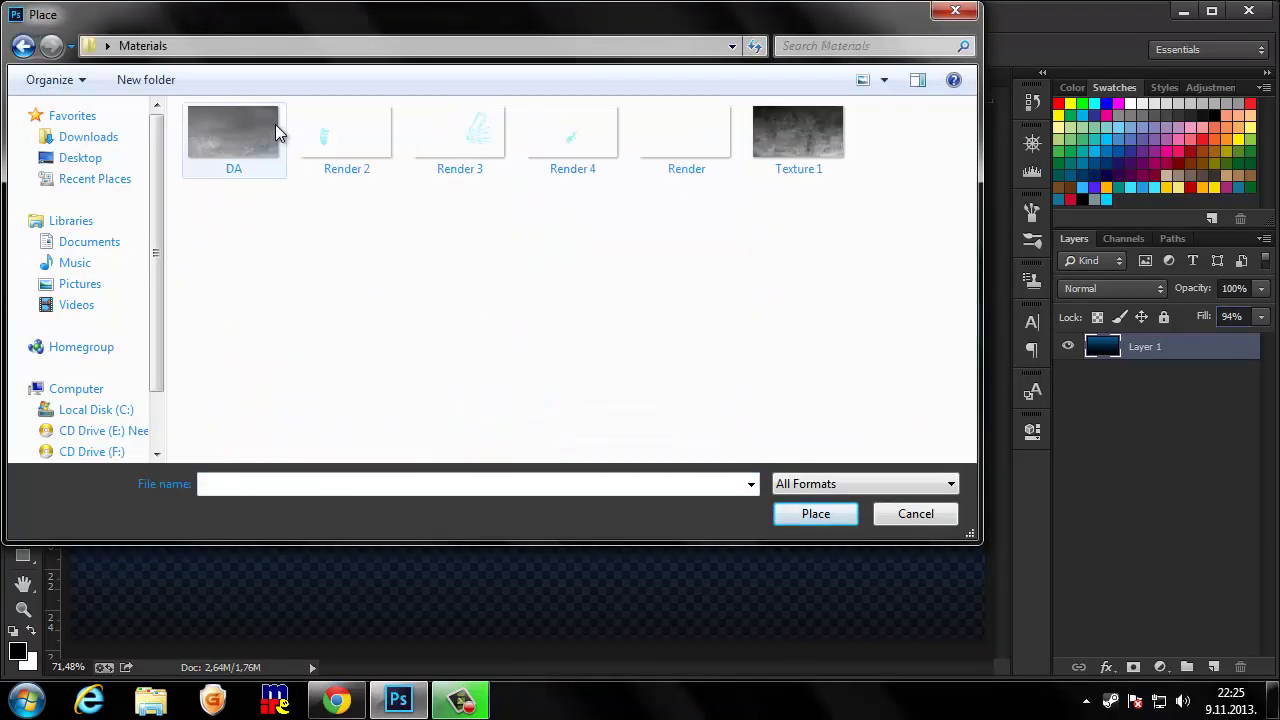
{"action": "left_click", "coordinate": [764, 146]}
{"action": "left_click", "coordinate": [816, 518]}
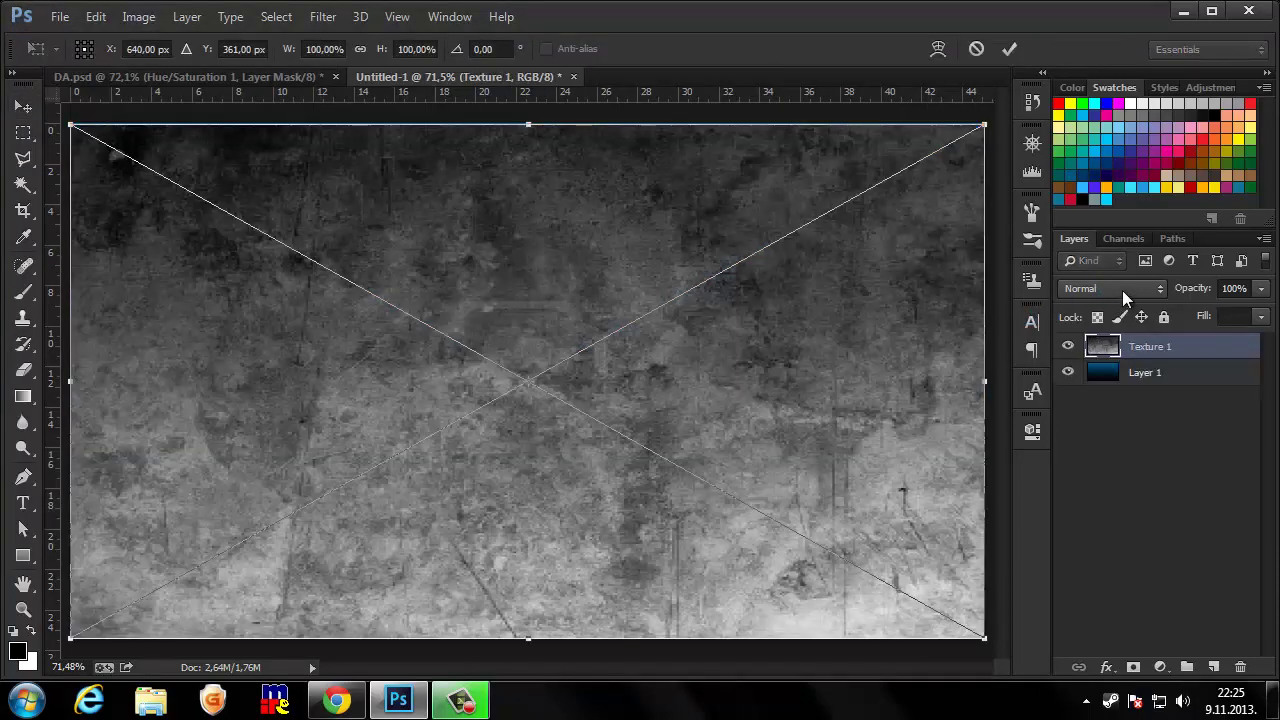
{"action": "left_click", "coordinate": [1122, 290]}
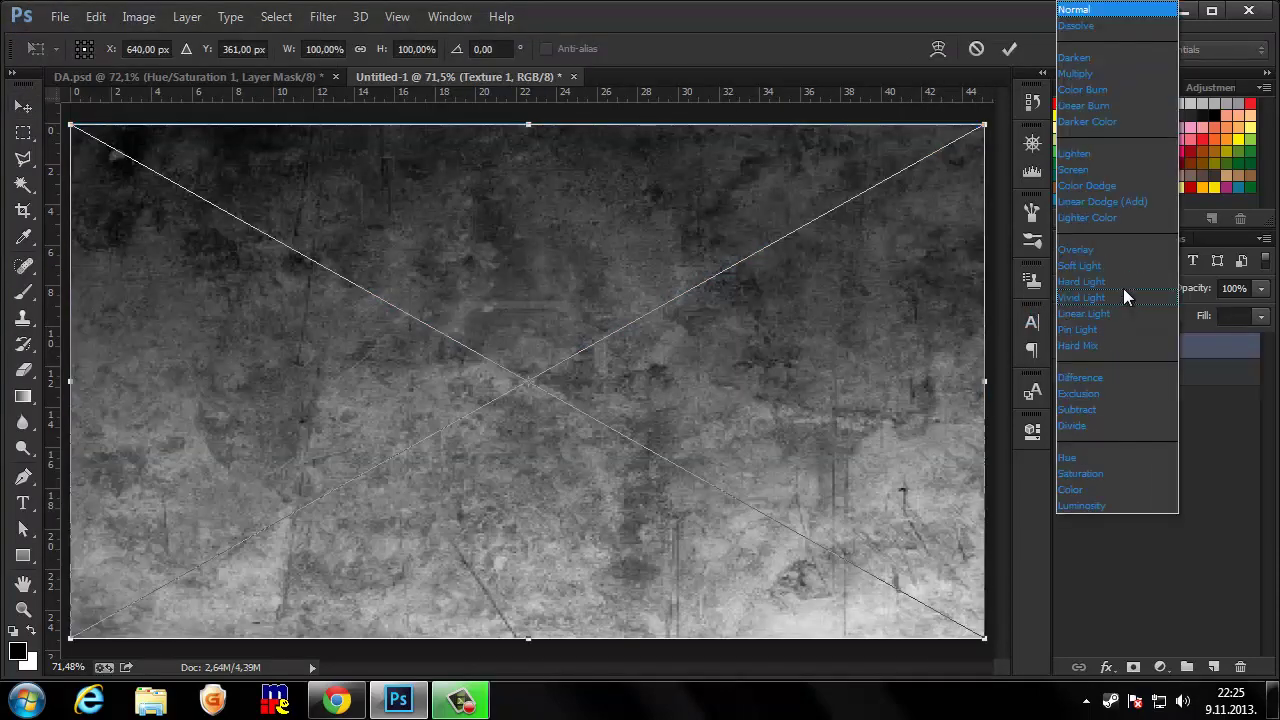
{"action": "left_click", "coordinate": [1012, 46]}
{"action": "left_click", "coordinate": [1012, 46]}
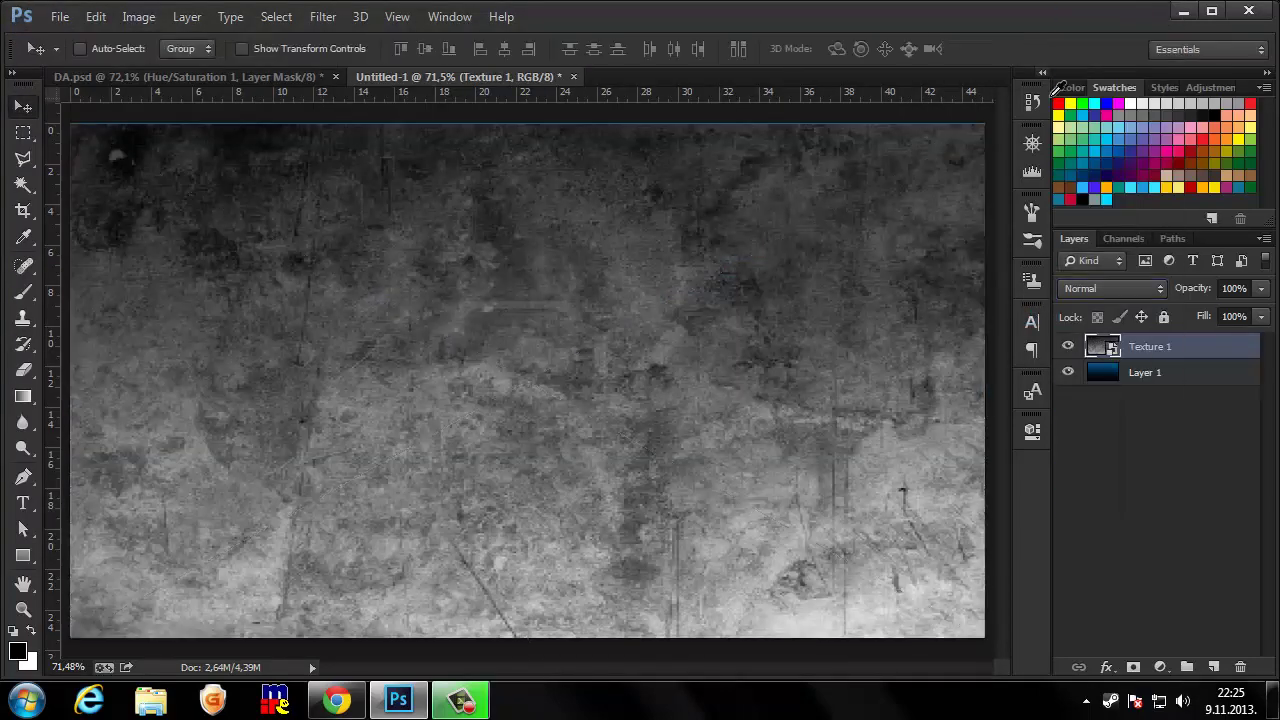
- Blend Texture 1 in Overlay mode and stretch its top edge slightly with Free Transform
{"action": "left_click", "coordinate": [1108, 284]}
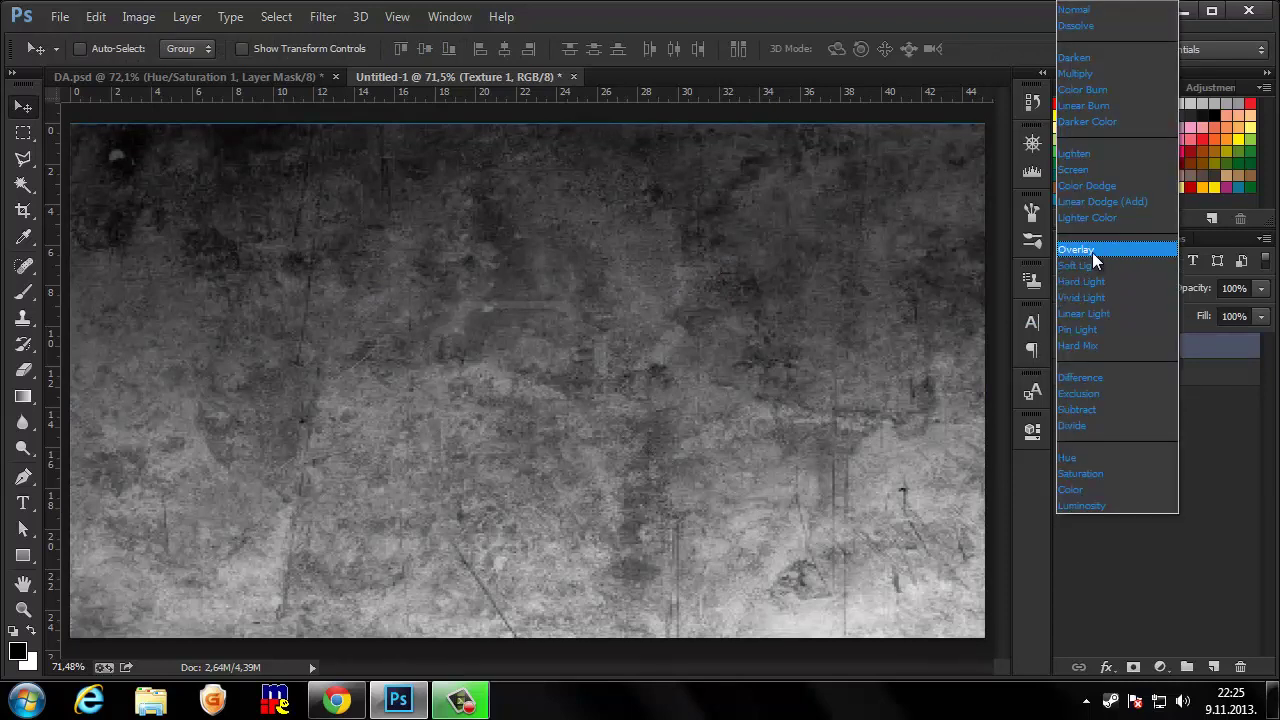
{"action": "left_click", "coordinate": [1092, 252]}
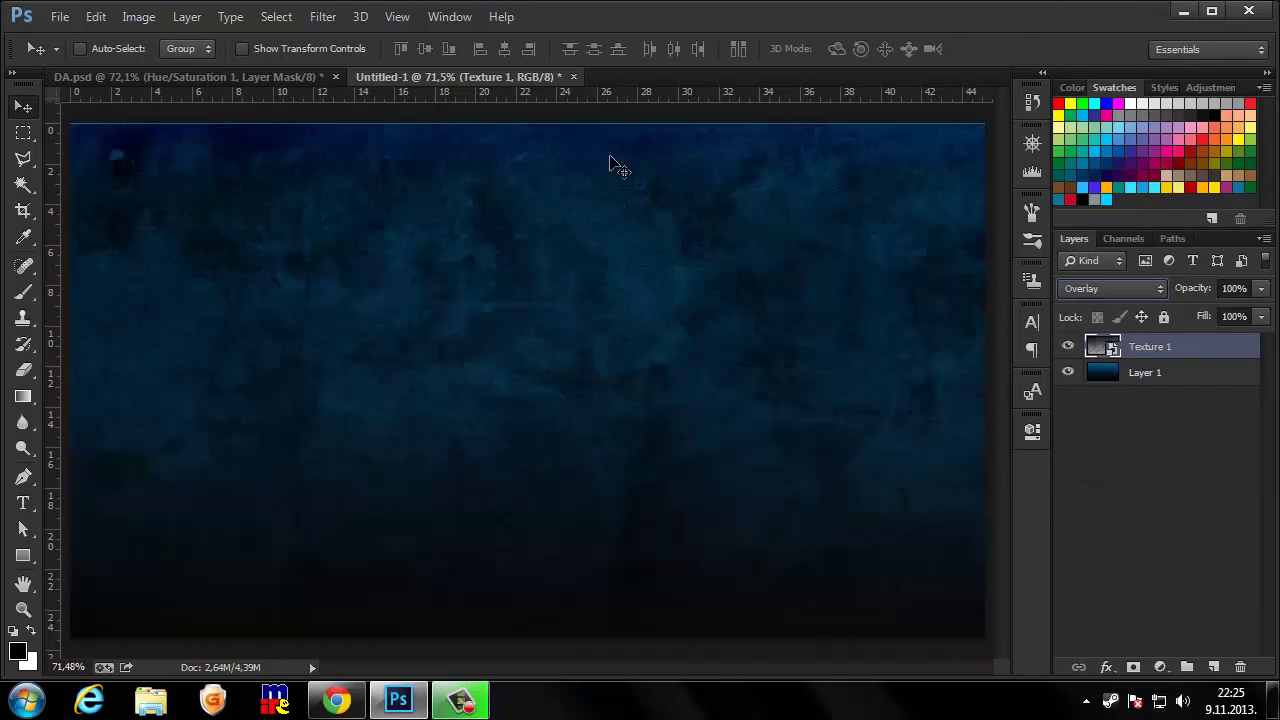
{"action": "key", "text": "ctrl+t"}
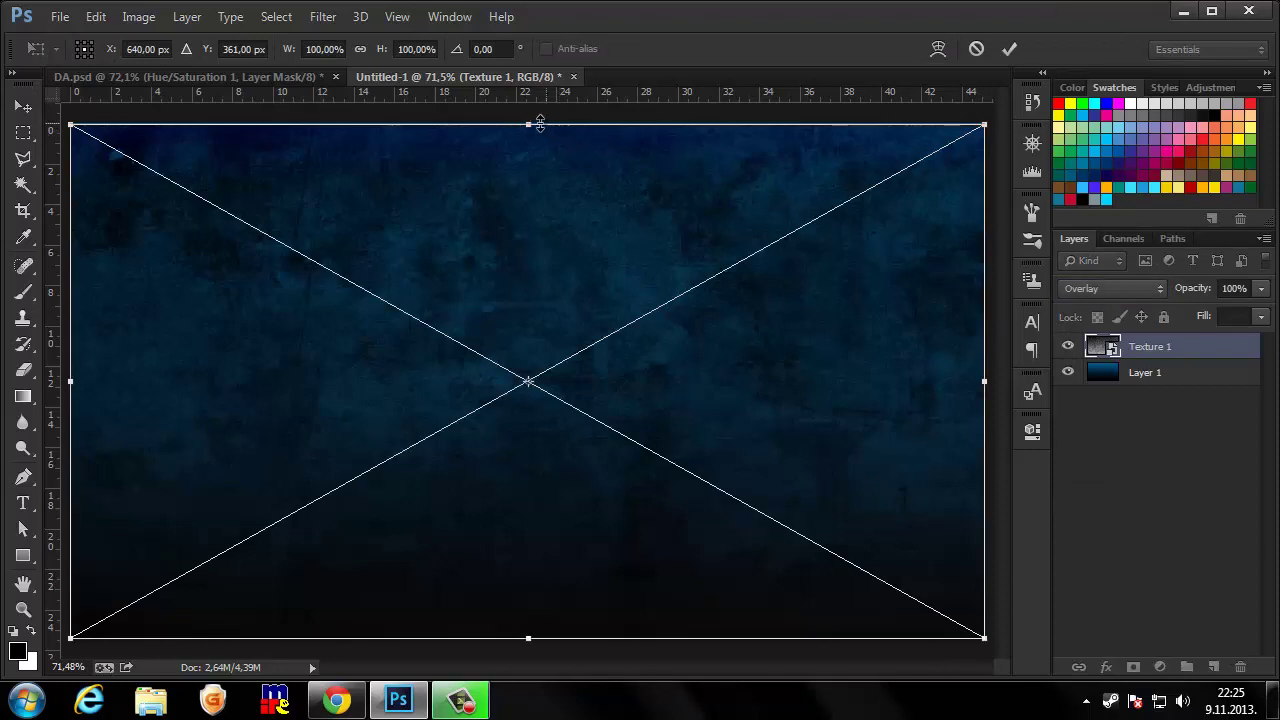
{"action": "left_click_drag", "start_coordinate": [531, 120], "coordinate": [531, 119]}
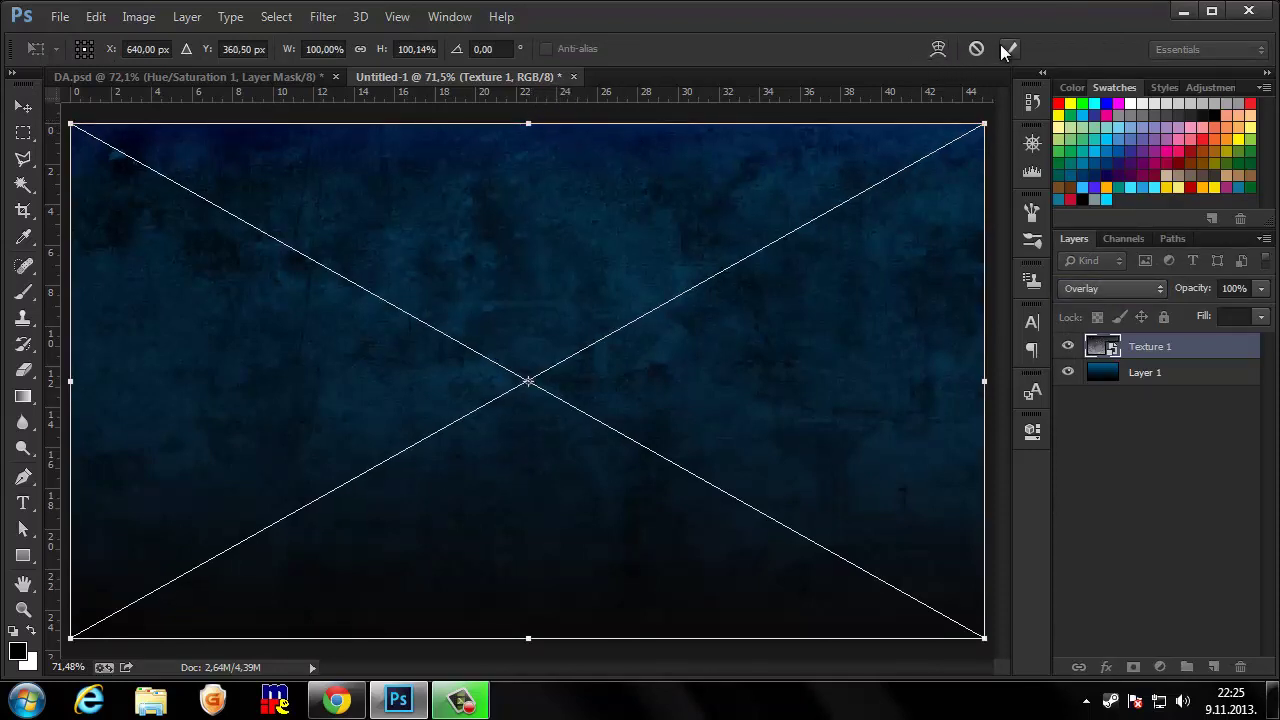
{"action": "left_click", "coordinate": [1007, 48]}
{"action": "left_click", "coordinate": [60, 16]}
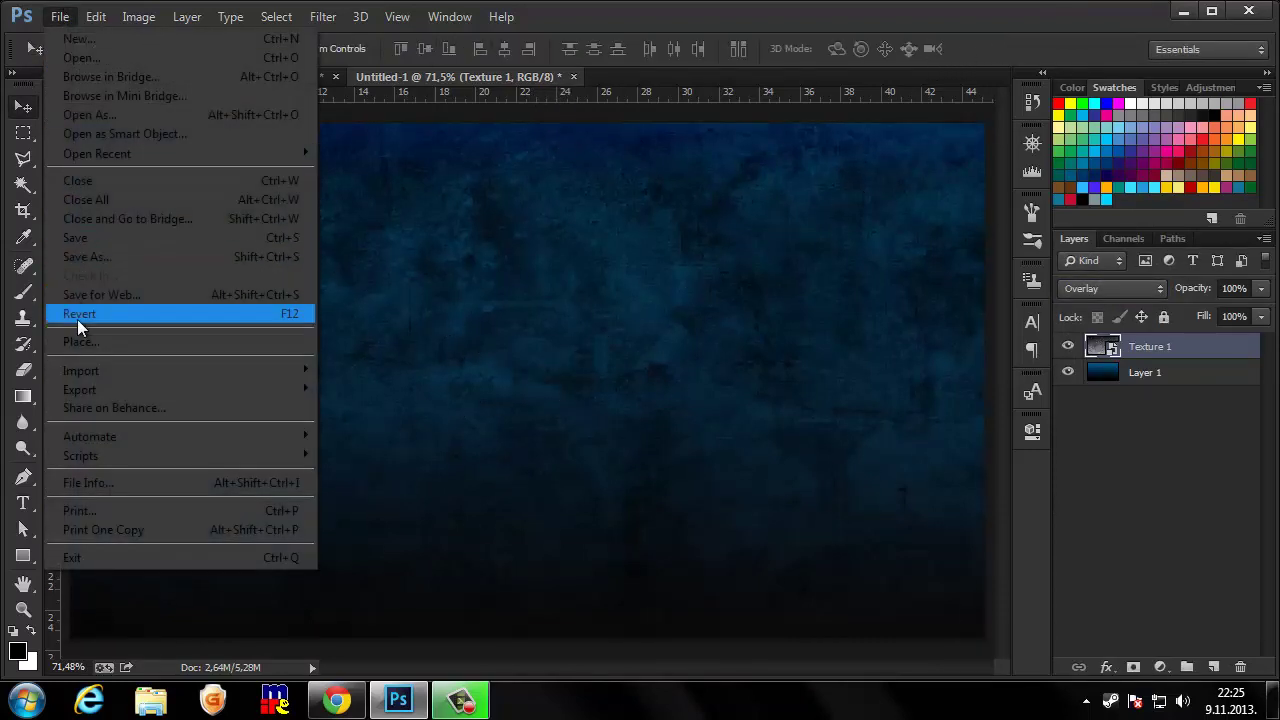
- Place the DA metal texture, nudge it up 1 px and stretch its bottom edge to fill the canvas
{"action": "left_click", "coordinate": [78, 338]}
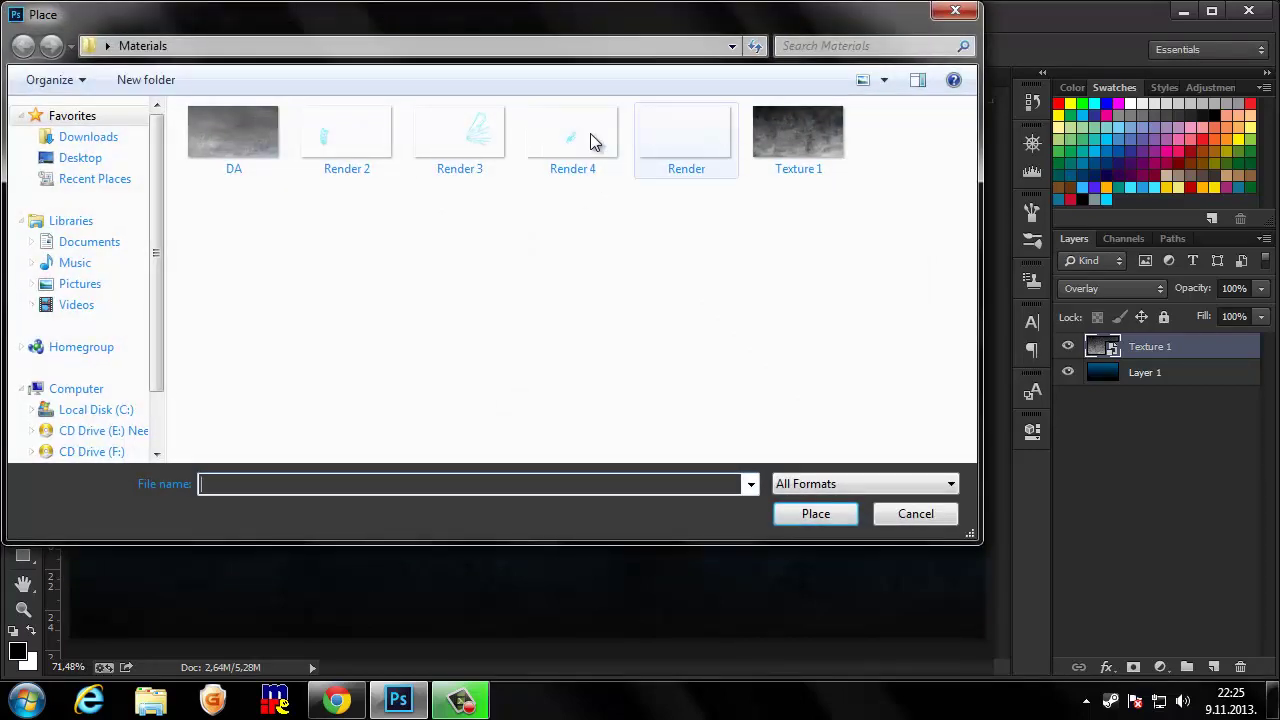
{"action": "left_click", "coordinate": [262, 160]}
{"action": "left_click", "coordinate": [780, 520]}
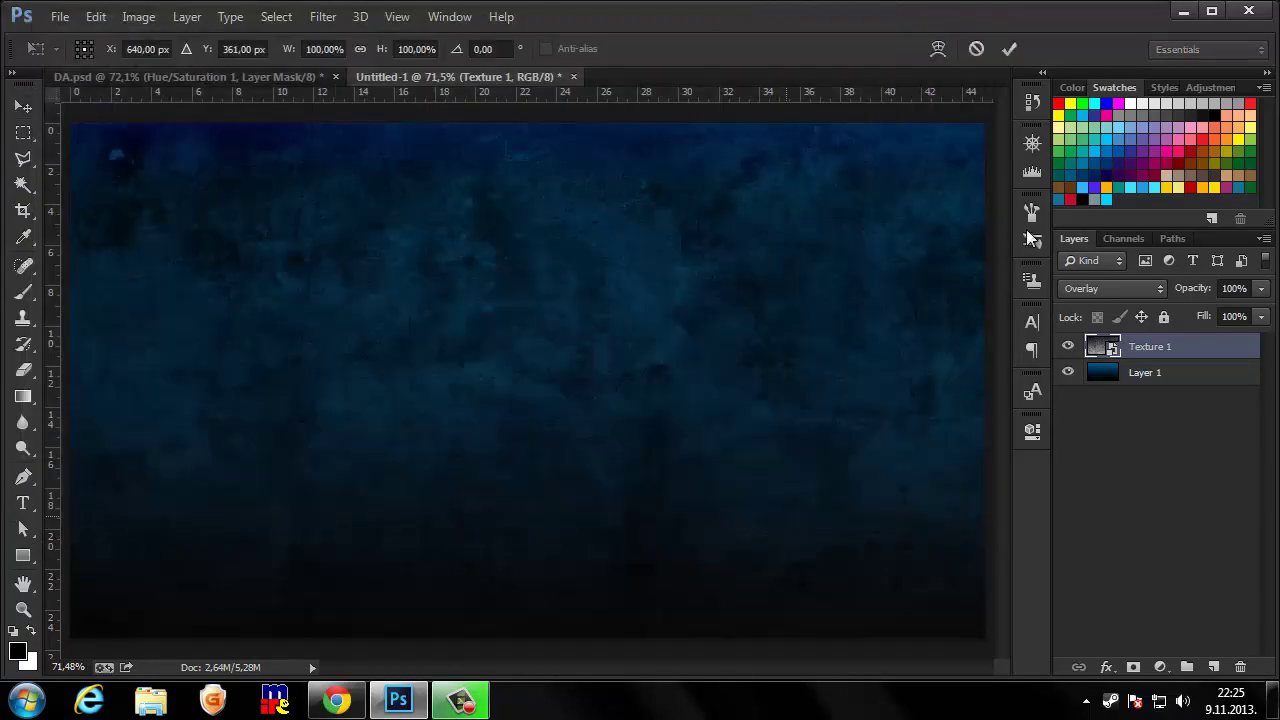
{"action": "key", "text": "Up"}
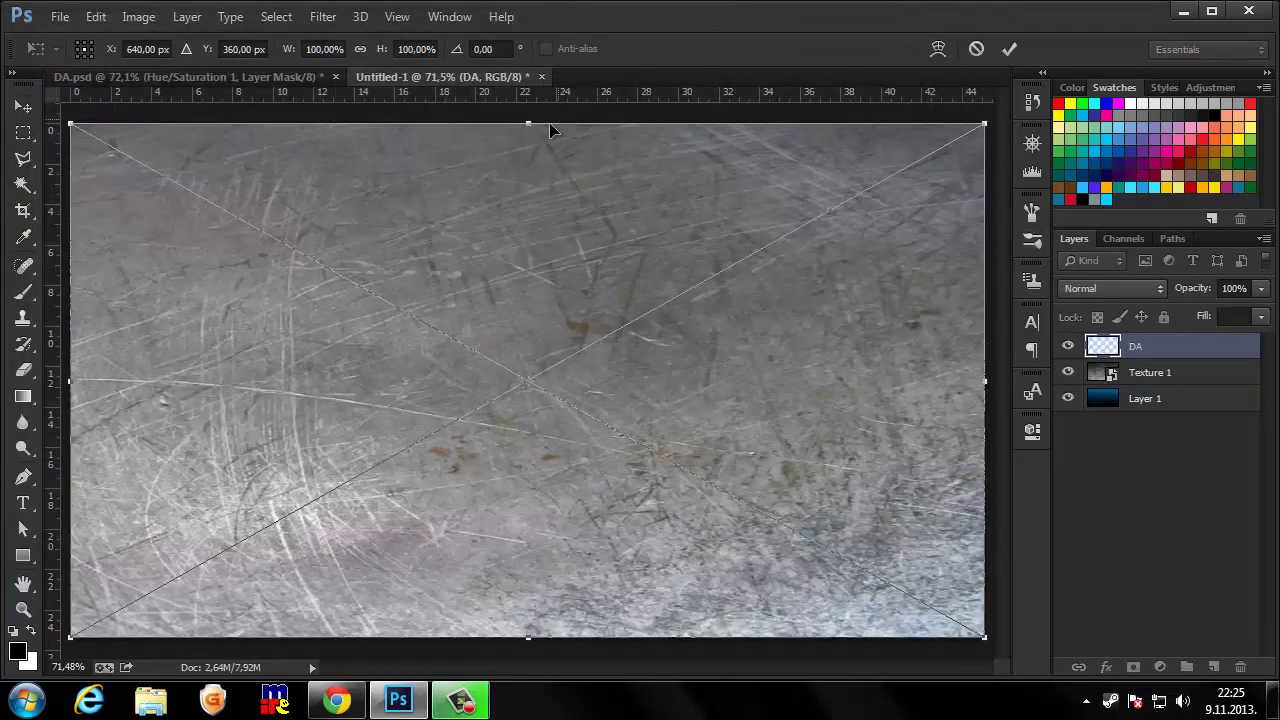
{"action": "left_click_drag", "start_coordinate": [532, 638], "coordinate": [532, 639]}
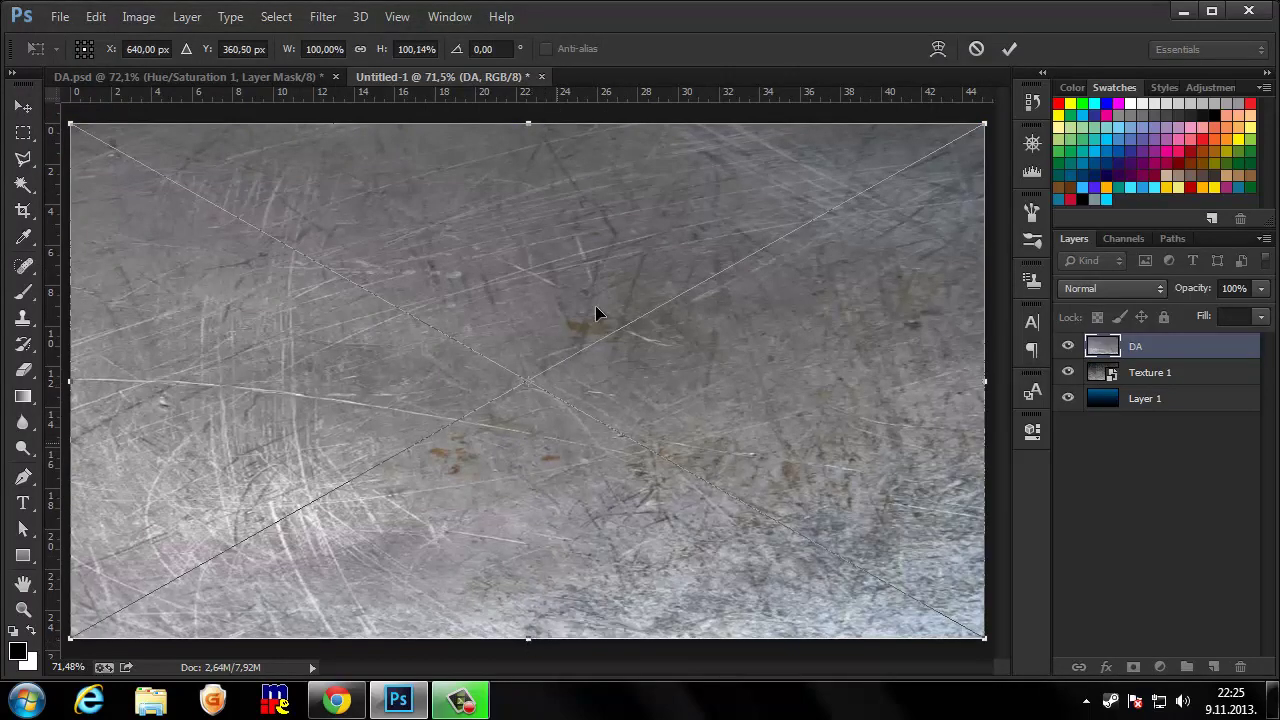
{"action": "left_click", "coordinate": [1006, 50]}
- Set the DA texture layer's blend mode to Soft Light
{"action": "left_click", "coordinate": [1112, 288]}
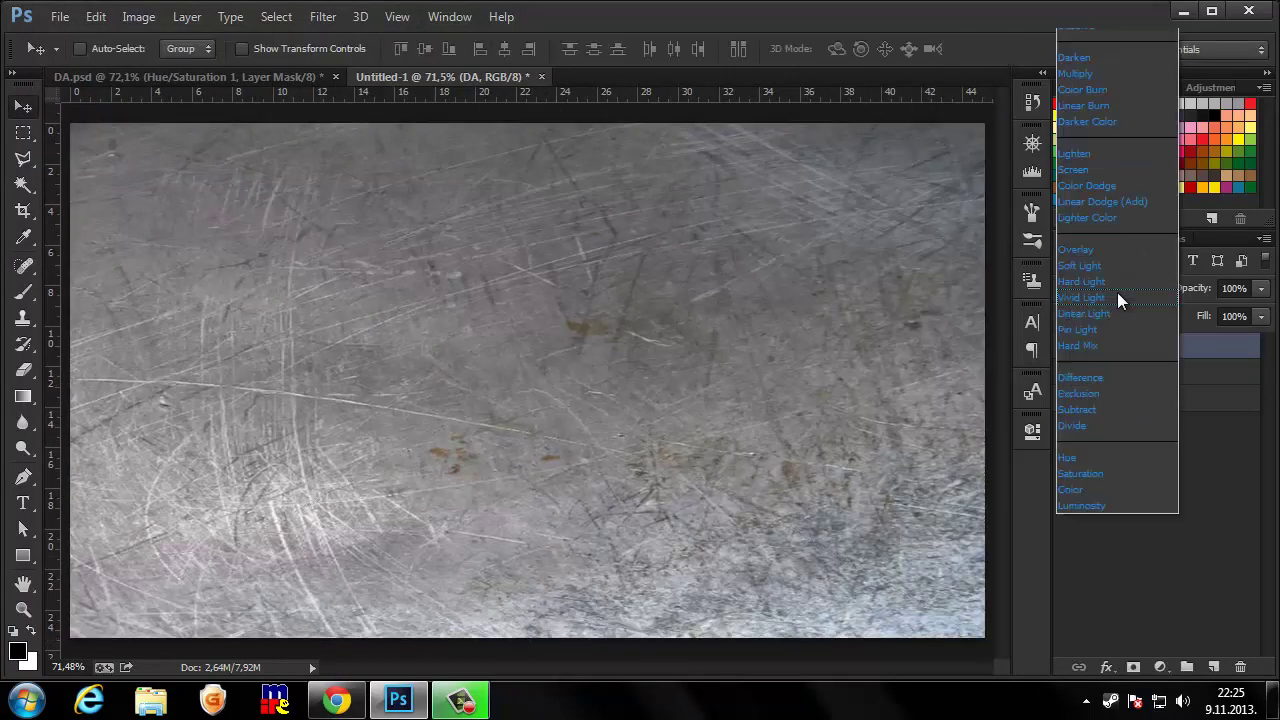
{"action": "left_click", "coordinate": [1108, 268]}
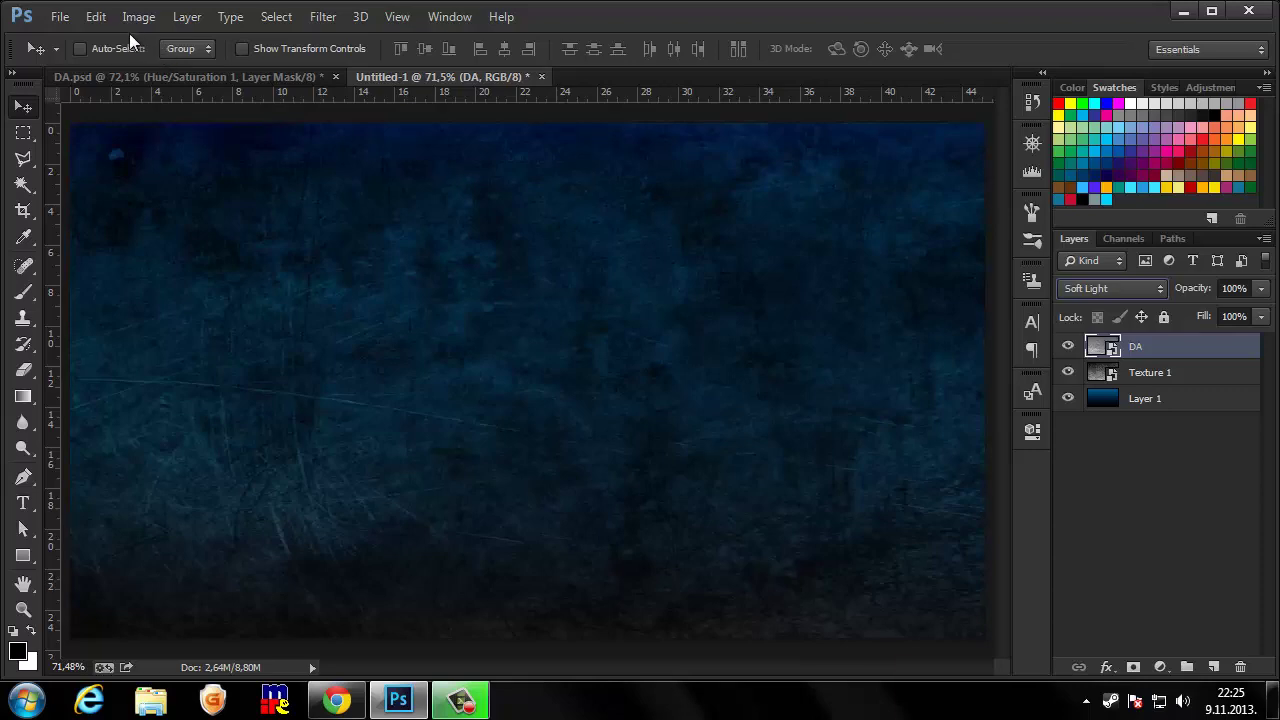
{"action": "left_click", "coordinate": [60, 17]}
- Place the Render image in Overlay mode, then select all four background layers
{"action": "left_click", "coordinate": [109, 342]}
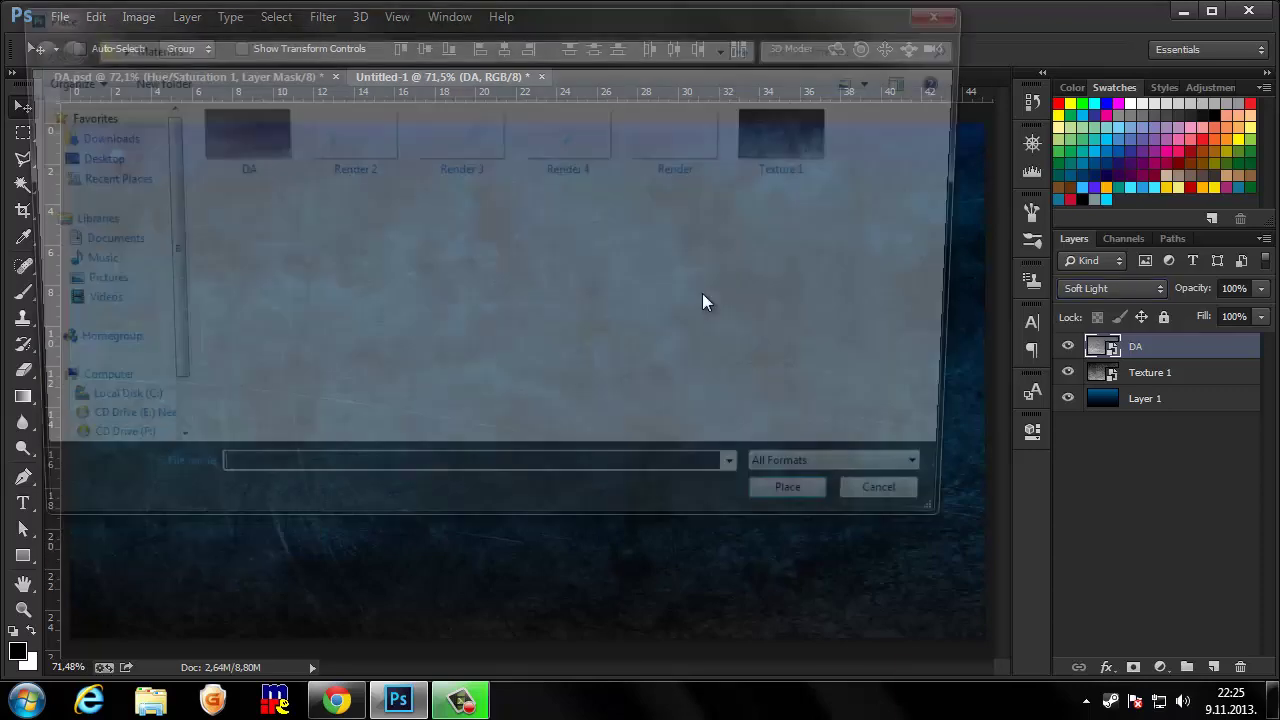
{"action": "left_click", "coordinate": [686, 135]}
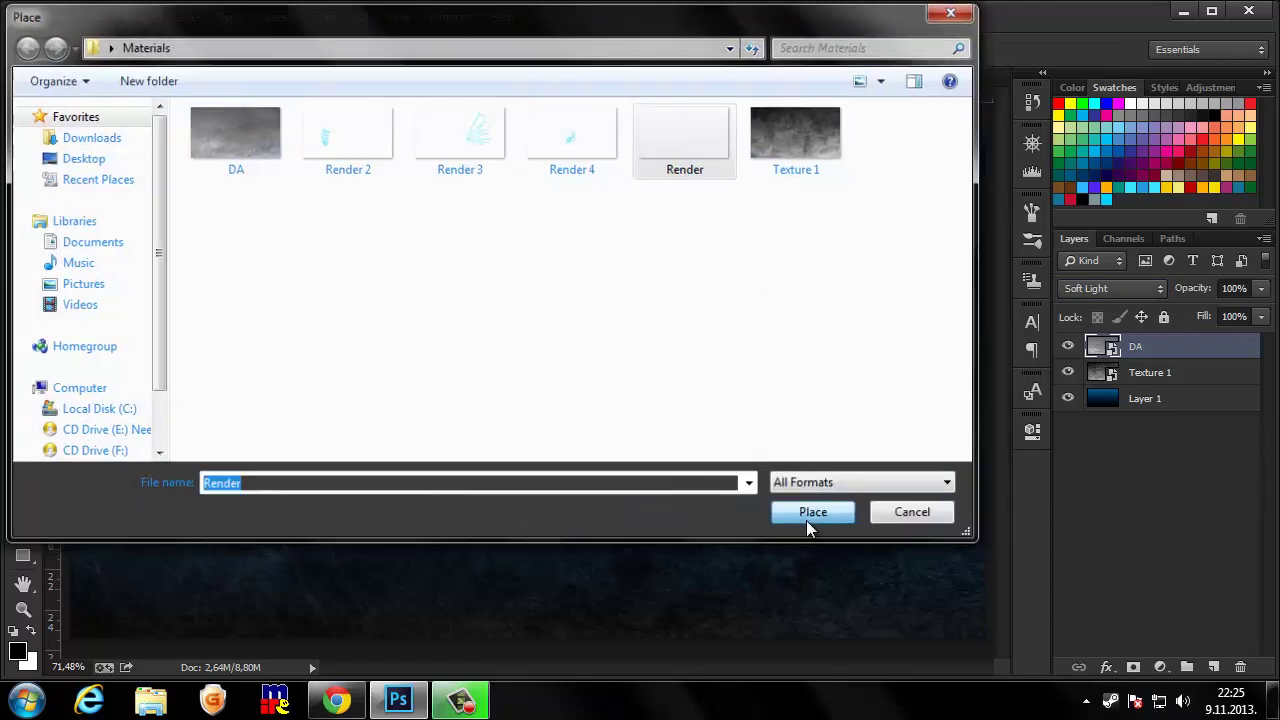
{"action": "left_click", "coordinate": [806, 520]}
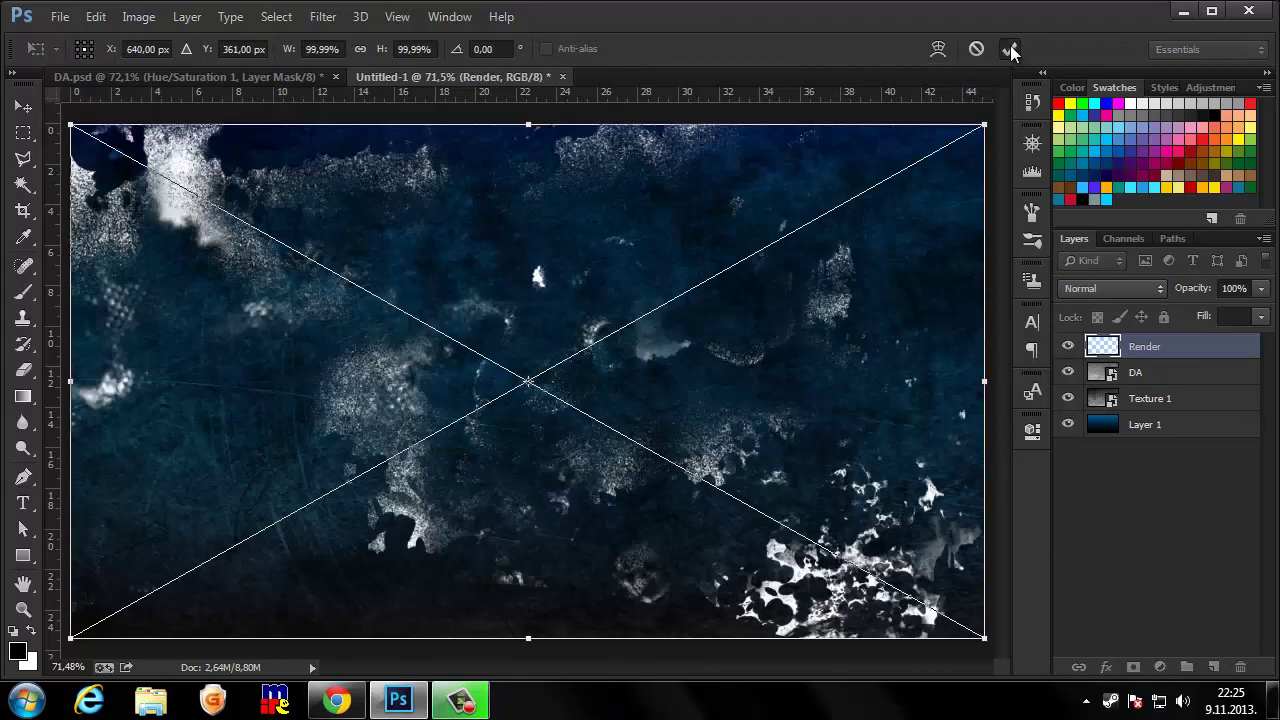
{"action": "left_click", "coordinate": [1011, 50]}
{"action": "left_click", "coordinate": [1143, 288]}
{"action": "left_click", "coordinate": [1085, 260]}
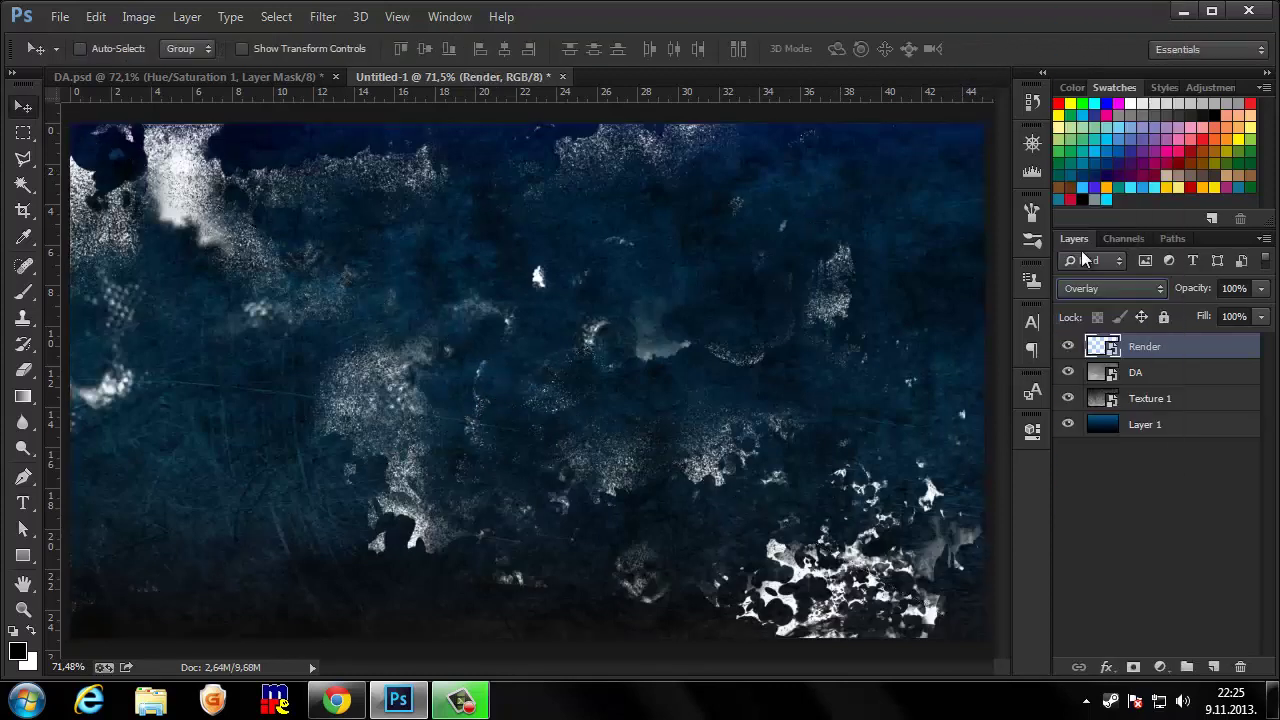
{"action": "left_click", "coordinate": [1194, 432], "text": "shift"}
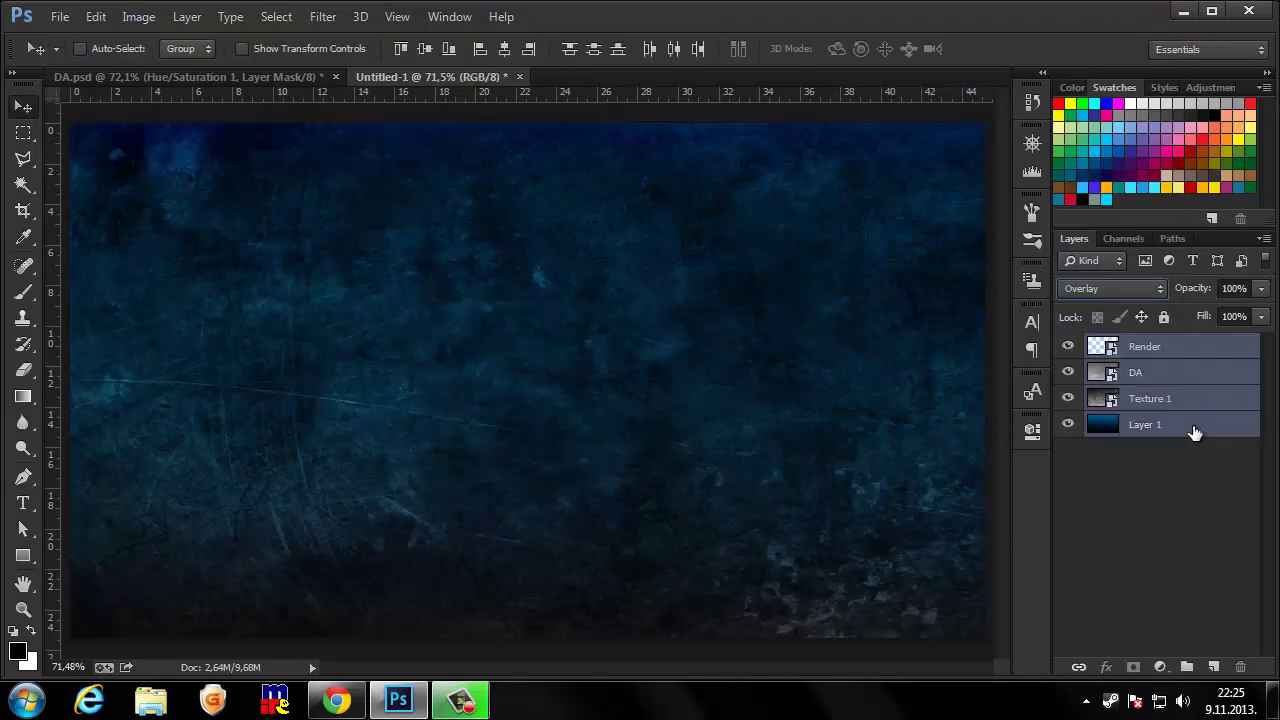
- Group the four background layers into a group named BG
{"action": "key", "text": "ctrl+g"}
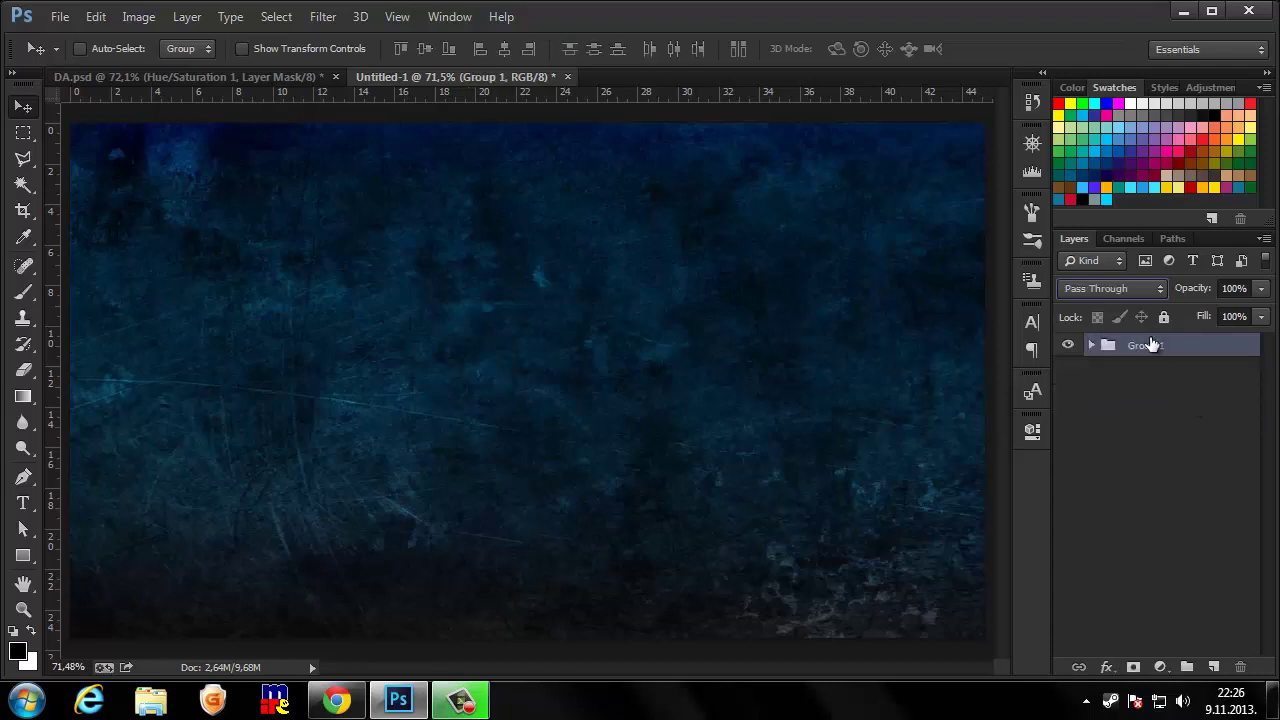
{"action": "double_click", "coordinate": [1148, 345]}
{"action": "type", "text": "BG"}
{"action": "key", "text": "Return"}
- Add the text DA in Ethnocentric 250 pt, coloured white (ffffff), on a new layer
{"action": "left_click", "coordinate": [1213, 667]}
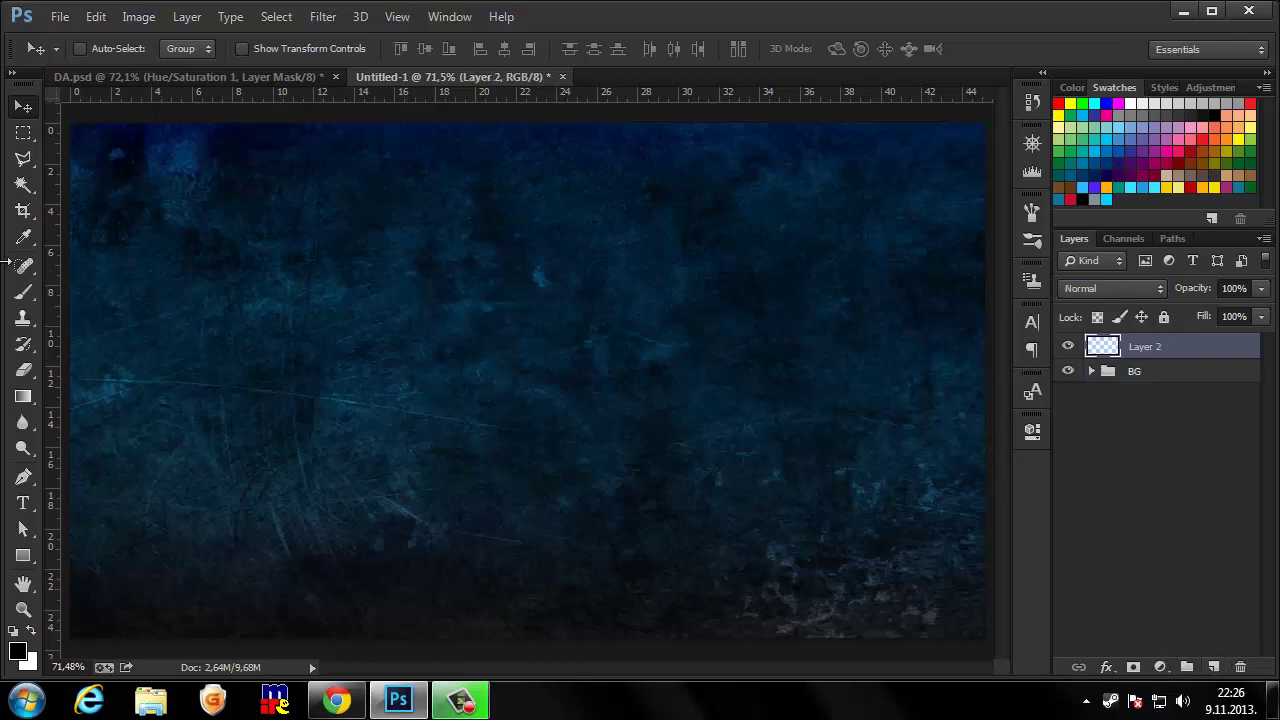
{"action": "left_click", "coordinate": [23, 503]}
{"action": "left_click", "coordinate": [384, 380]}
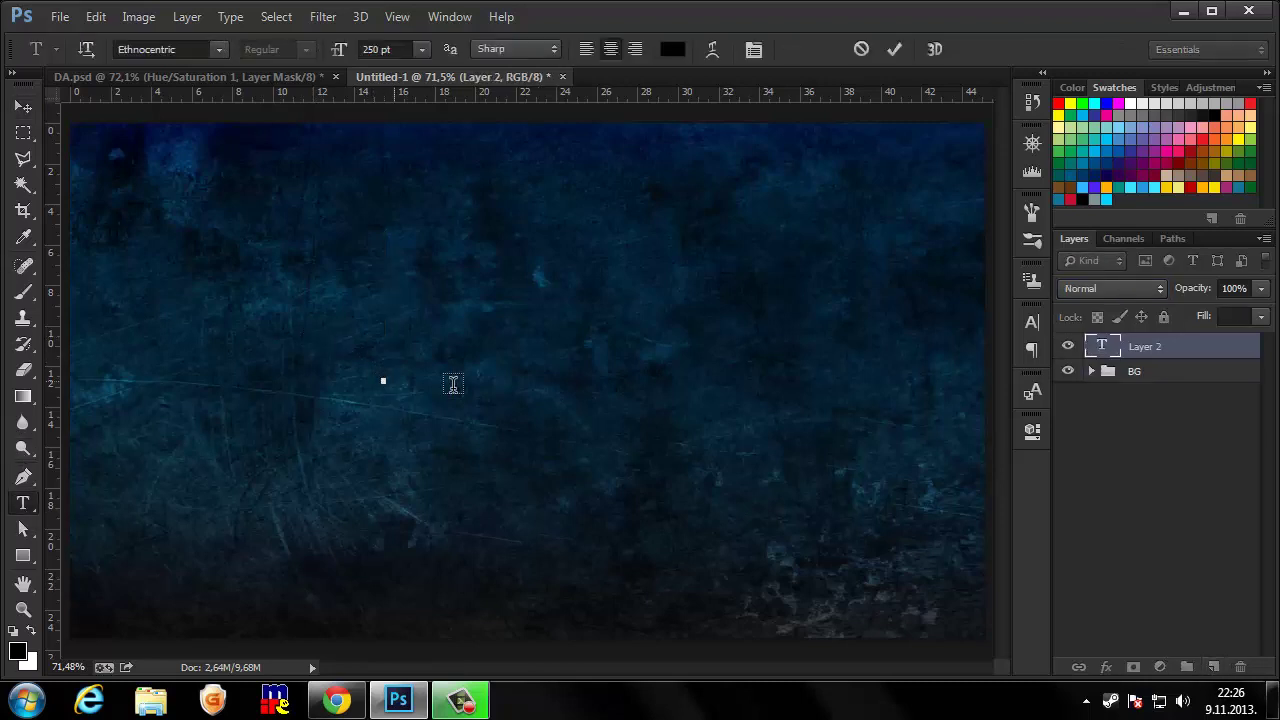
{"action": "type", "text": "DA"}
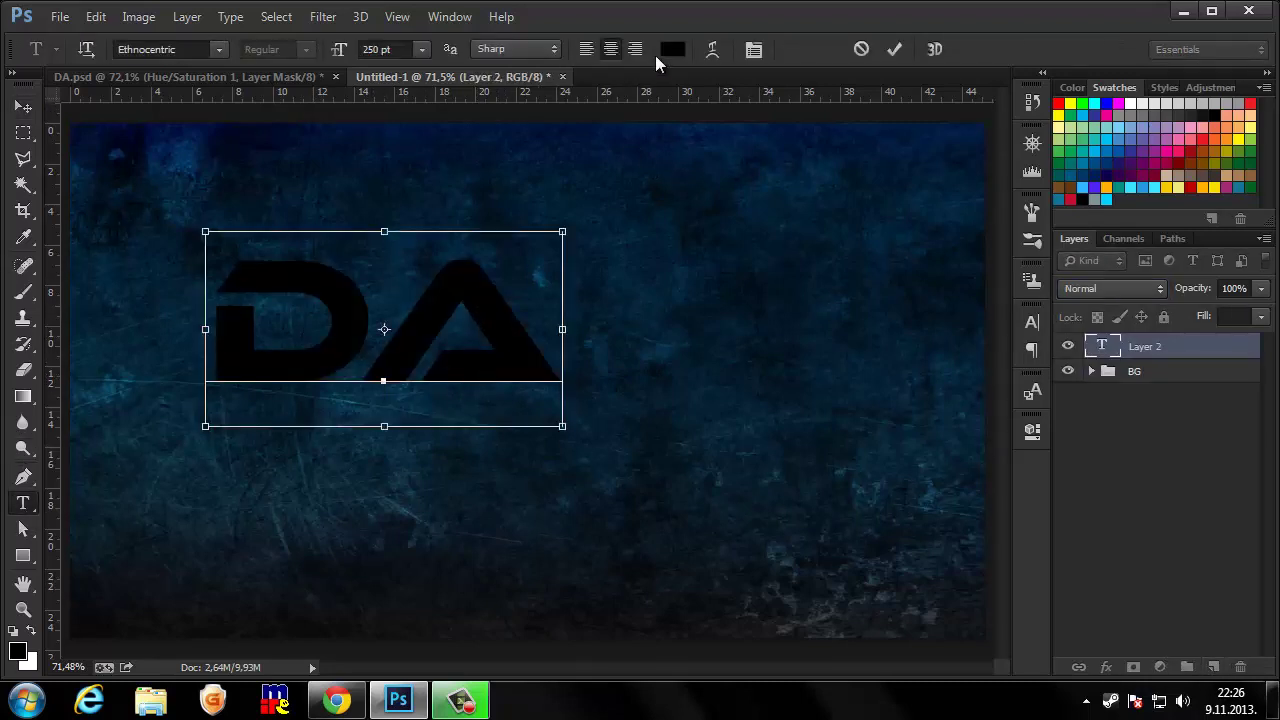
{"action": "key", "text": "ctrl+a"}
{"action": "left_click", "coordinate": [672, 49]}
{"action": "type", "text": "ffffff"}
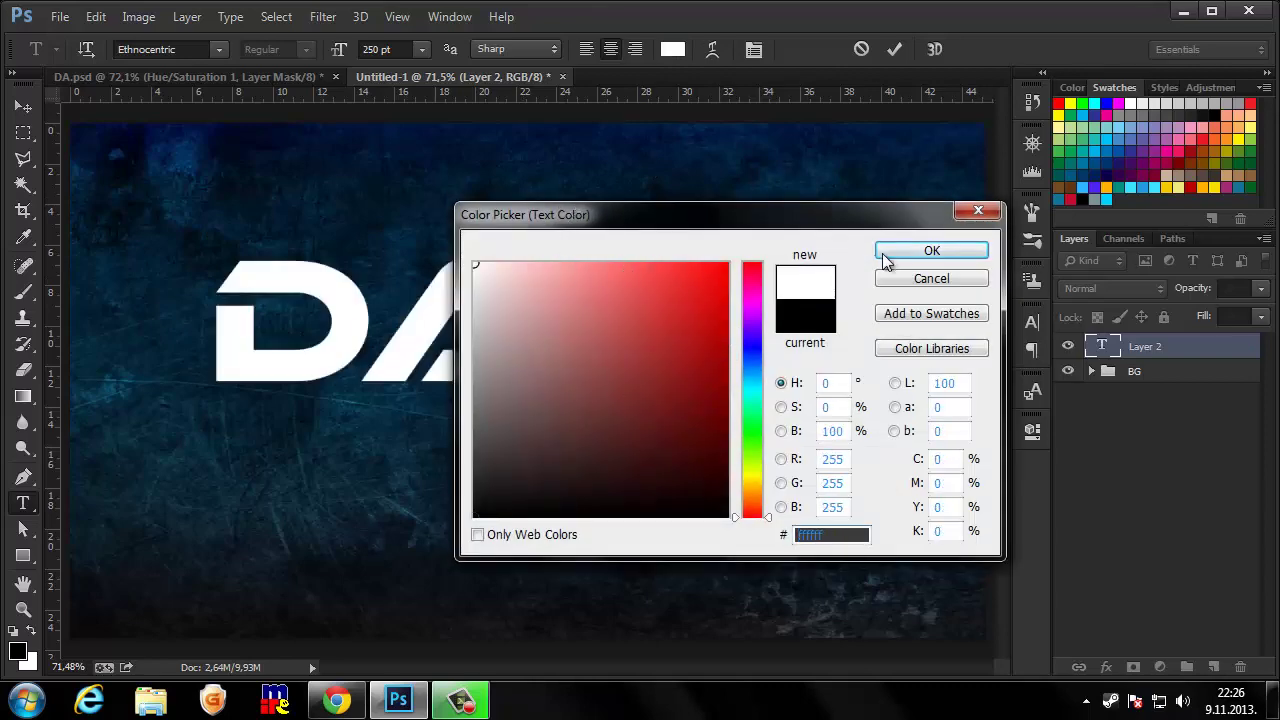
{"action": "left_click", "coordinate": [900, 252]}
{"action": "left_click", "coordinate": [1186, 348]}
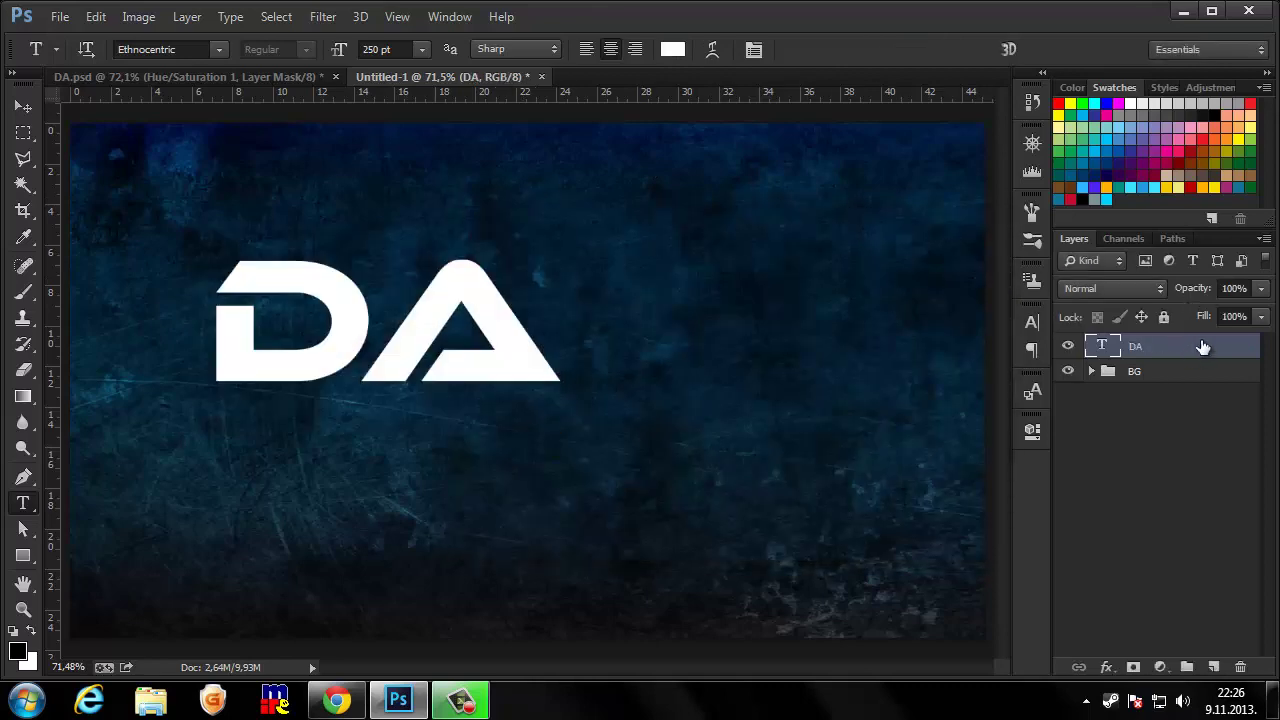
- Duplicate the DA text layer as DA copy and rasterize both text layers
{"action": "right_click", "coordinate": [1227, 346]}
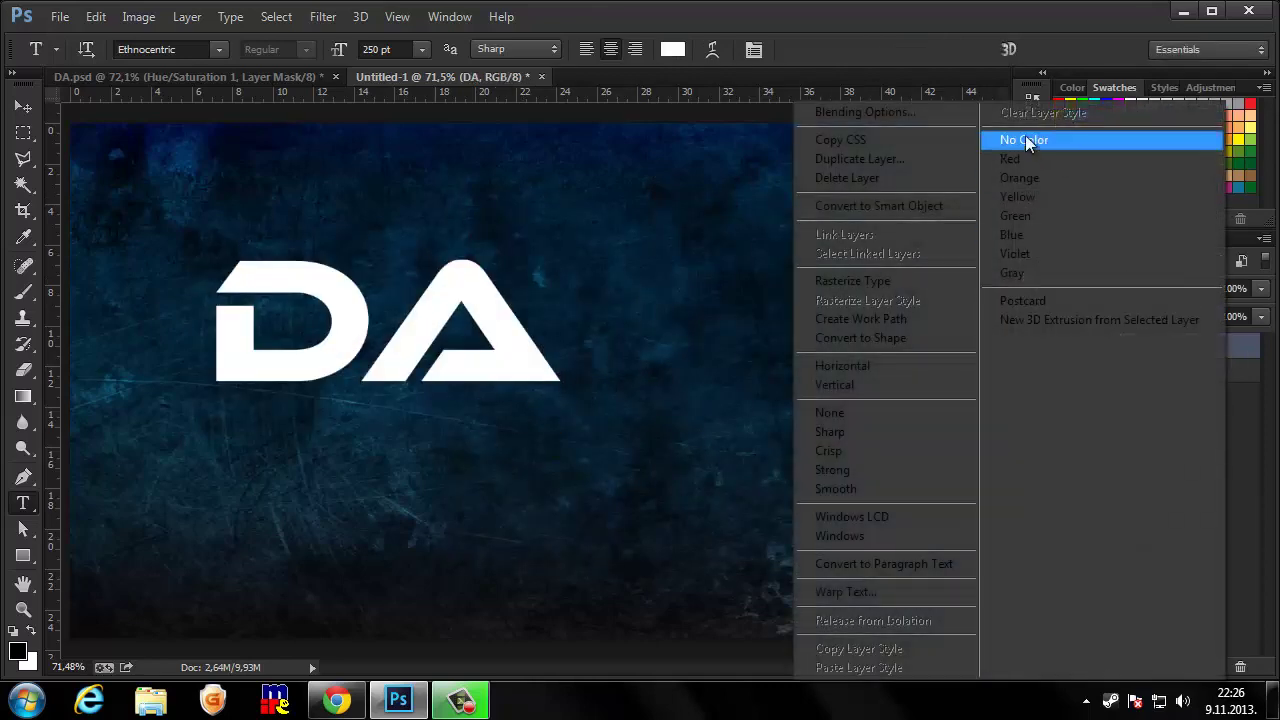
{"action": "left_click", "coordinate": [893, 163]}
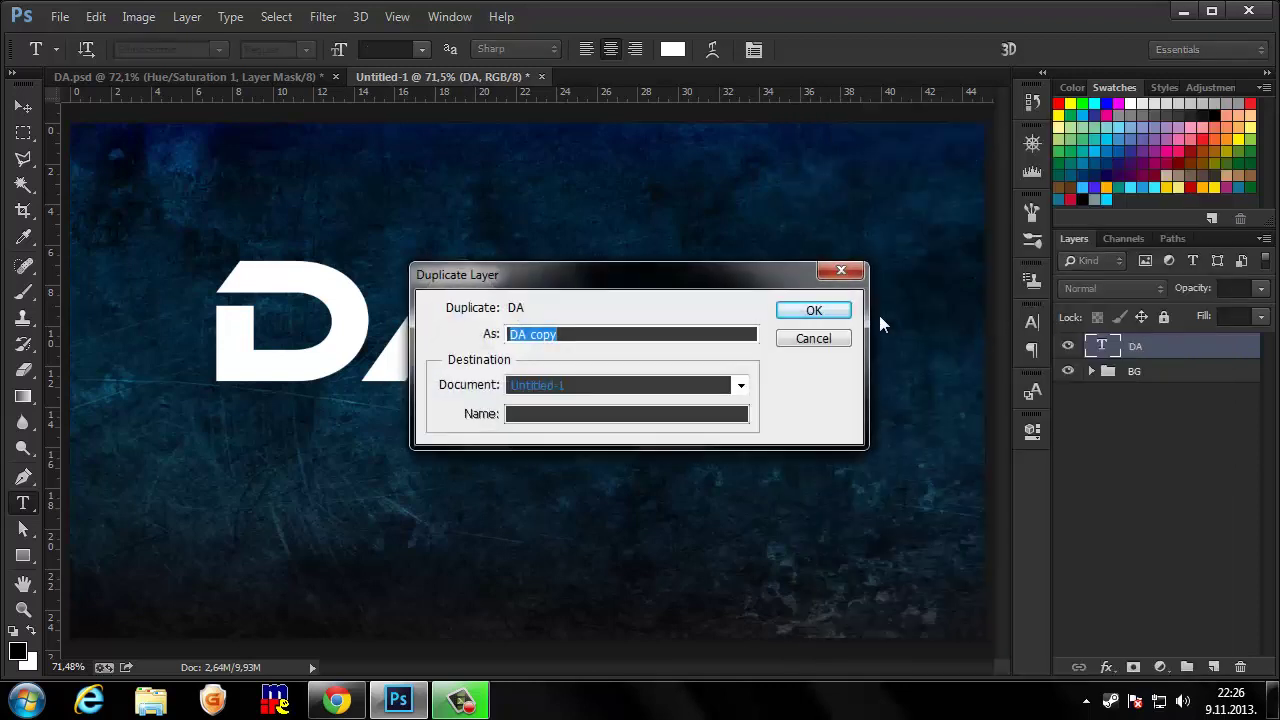
{"action": "left_click", "coordinate": [825, 312]}
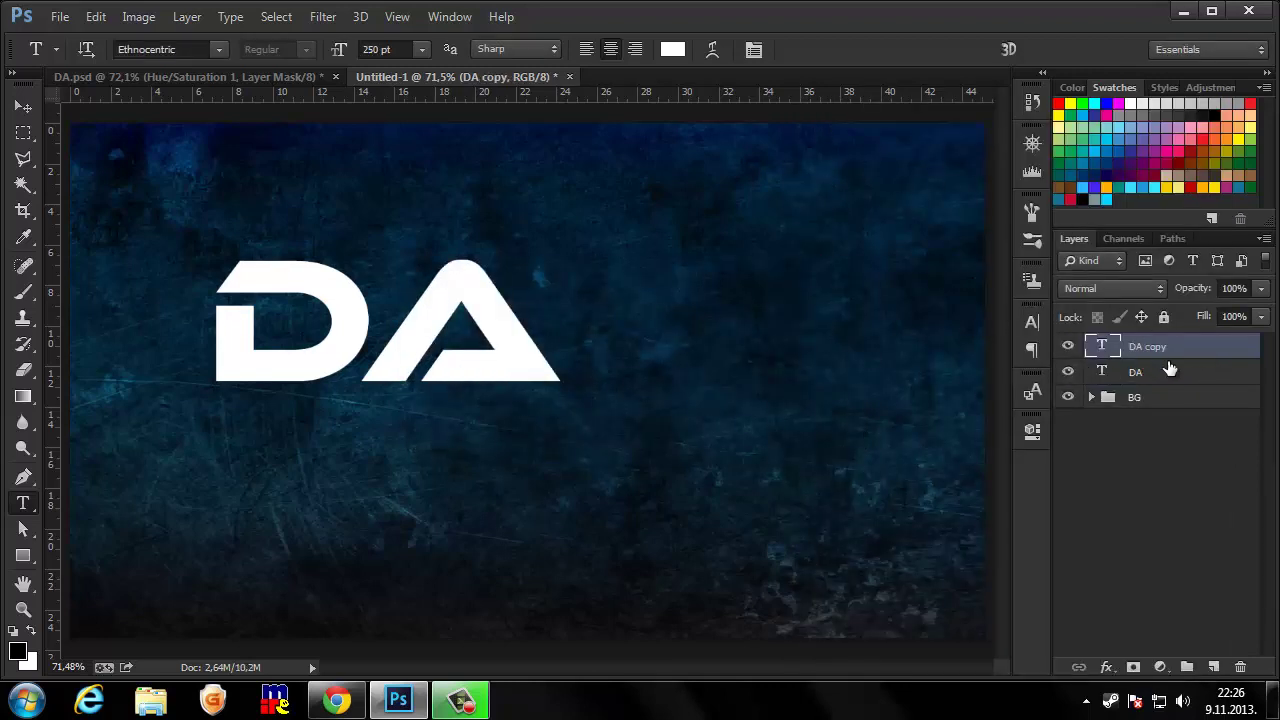
{"action": "left_click", "coordinate": [1170, 370], "text": "shift"}
{"action": "right_click", "coordinate": [1170, 370]}
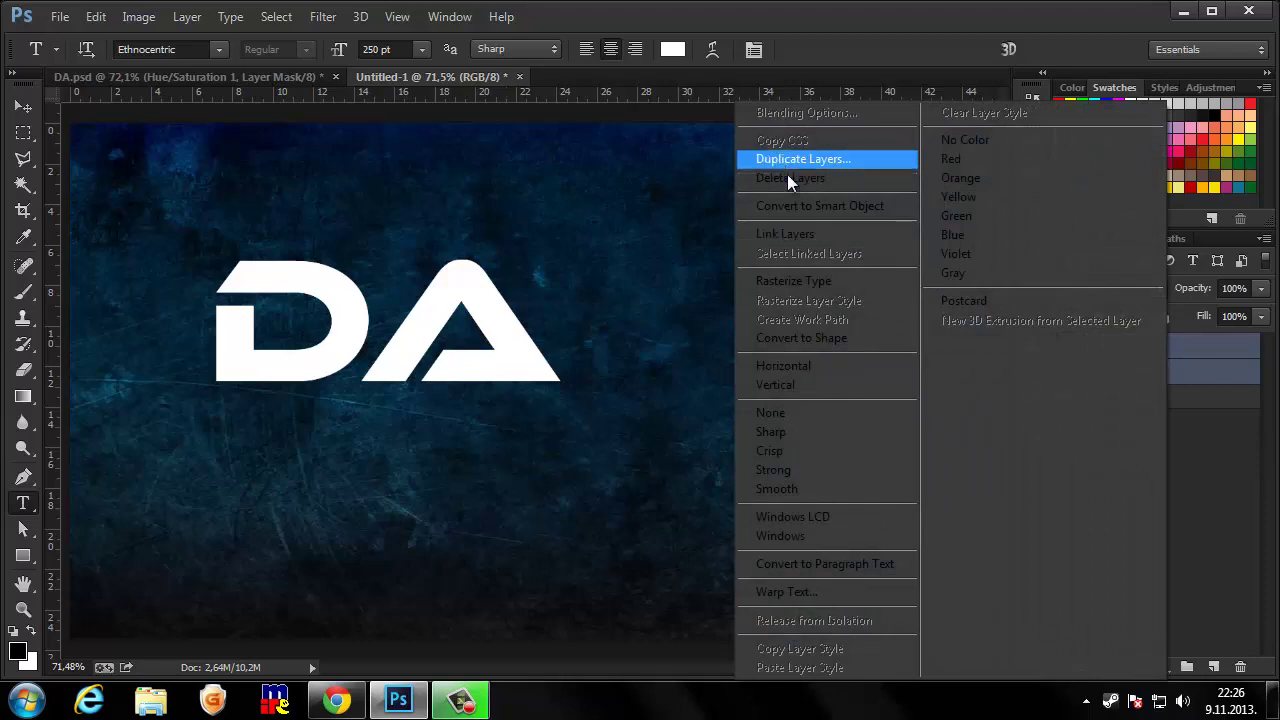
{"action": "left_click", "coordinate": [807, 285]}
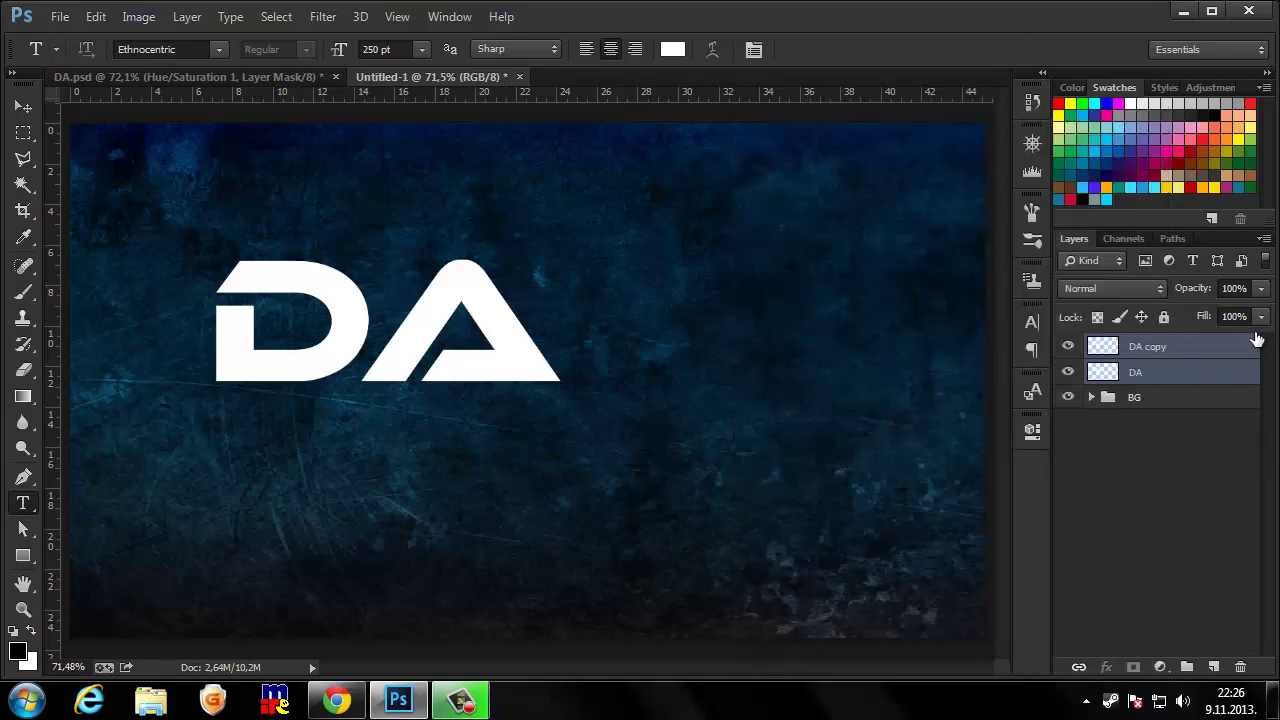
{"action": "left_click", "coordinate": [1176, 377]}
{"action": "right_click", "coordinate": [1176, 377]}
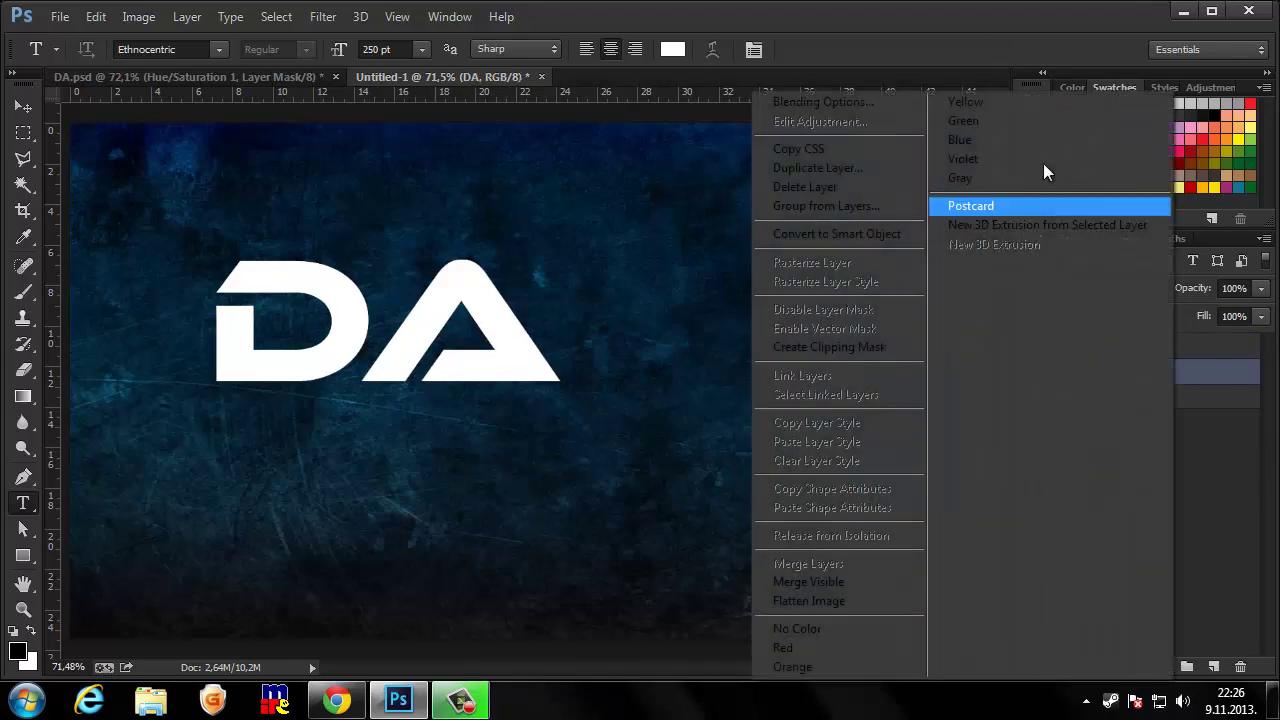
- Add a Gradient Overlay to the DA layer using the silver metallic gradient preset
{"action": "left_click", "coordinate": [844, 106]}
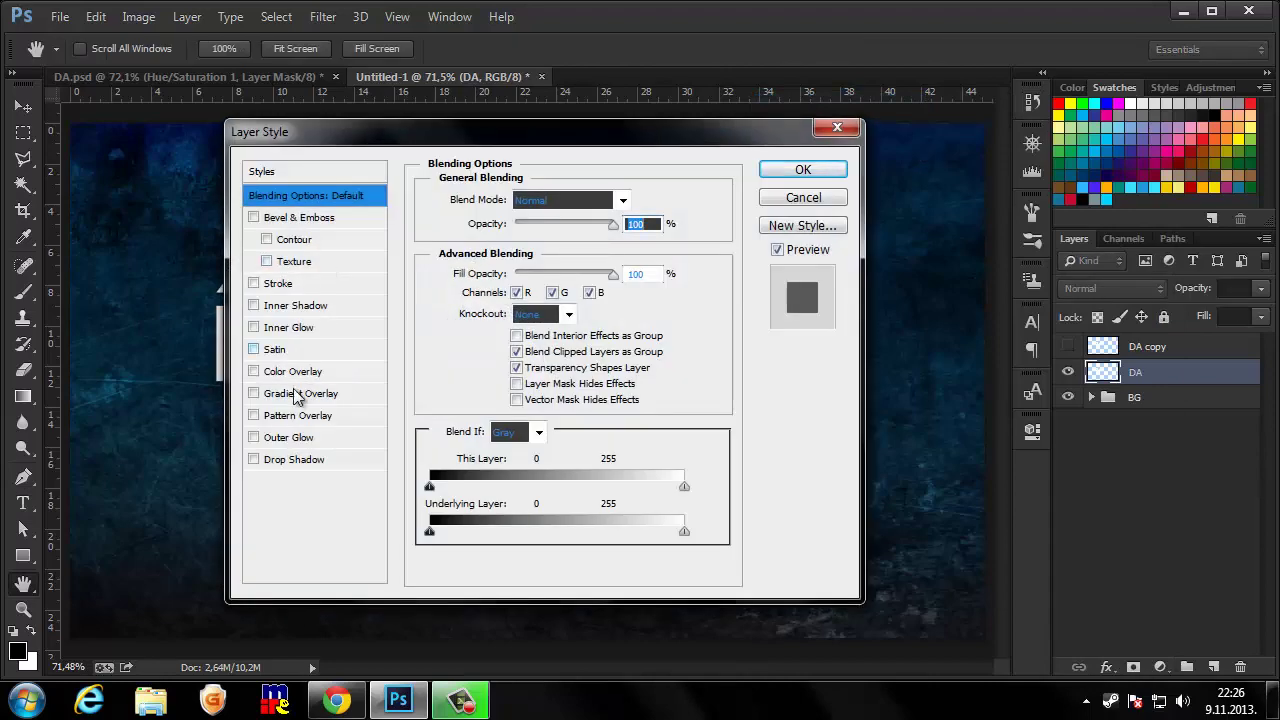
{"action": "left_click", "coordinate": [285, 396]}
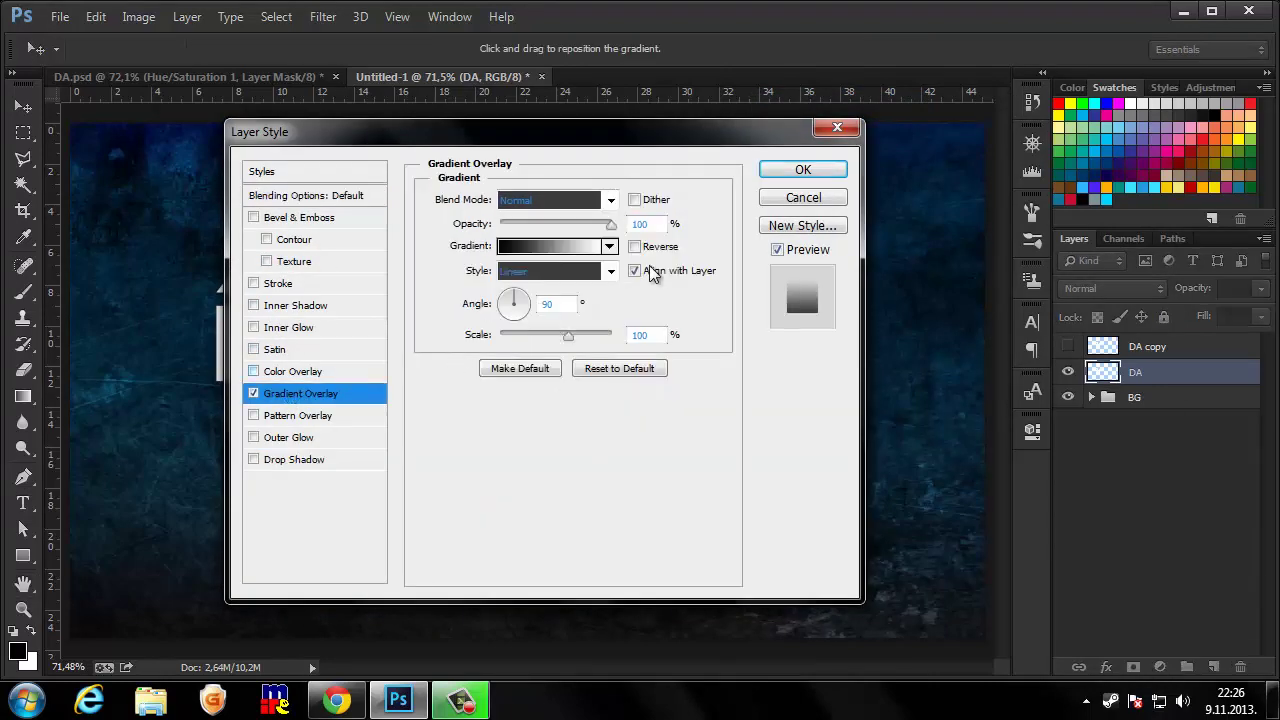
{"action": "left_click", "coordinate": [608, 246]}
{"action": "left_click", "coordinate": [564, 248]}
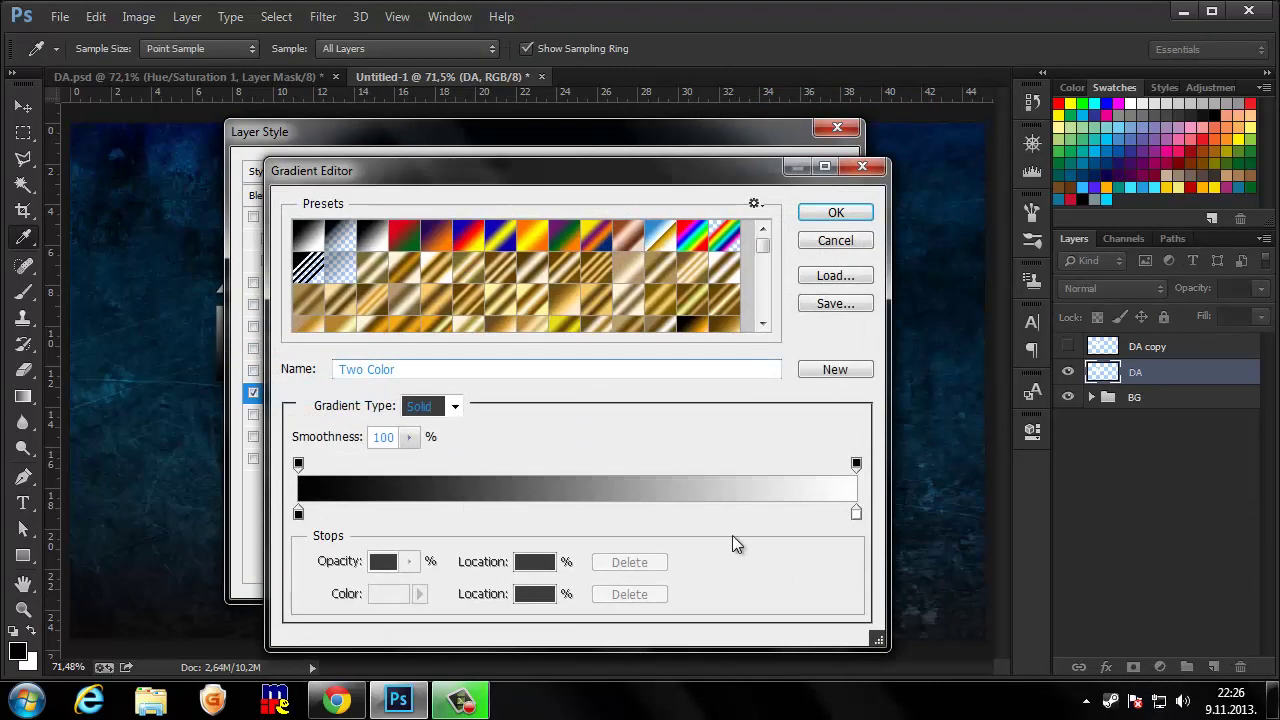
{"action": "scroll", "coordinate": [758, 318], "scroll_direction": "down", "scroll_amount": 1}
{"action": "scroll", "coordinate": [758, 323], "scroll_direction": "down", "scroll_amount": 4}
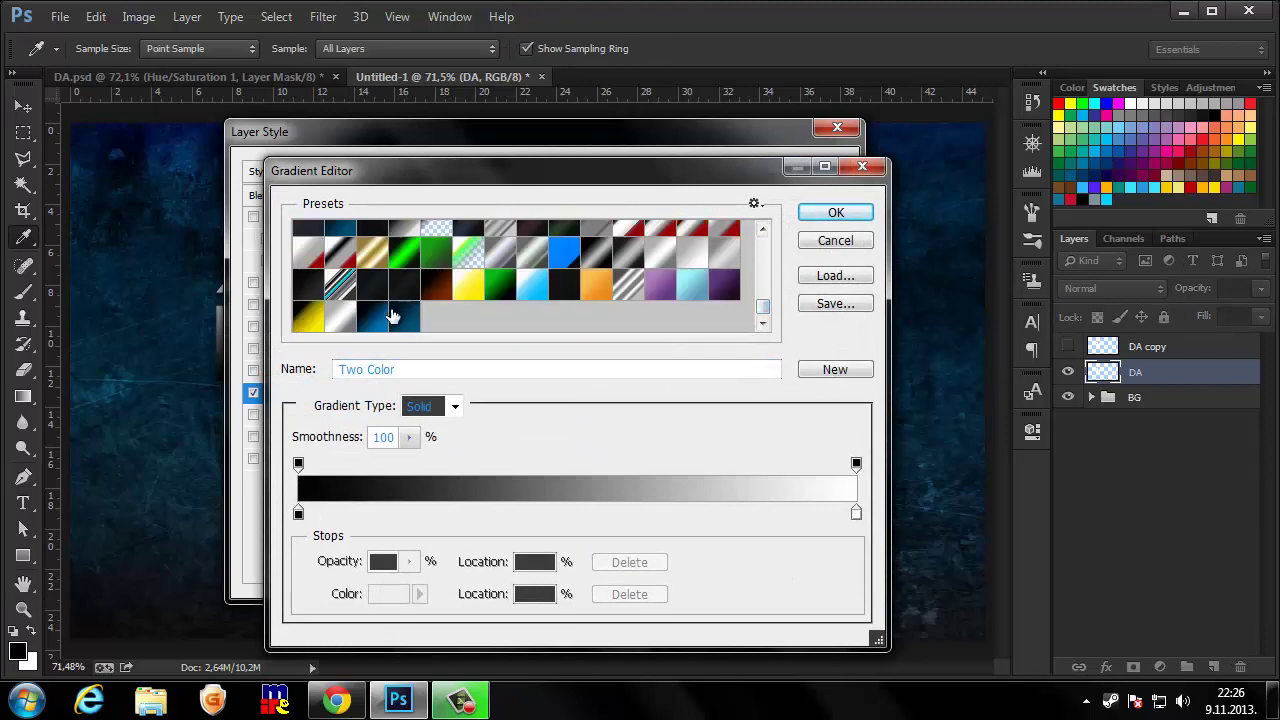
{"action": "left_click", "coordinate": [341, 318]}
- Set the gradient stops to grey afafaf, white at 55%, and 747474 at the end
{"action": "left_click", "coordinate": [299, 514]}
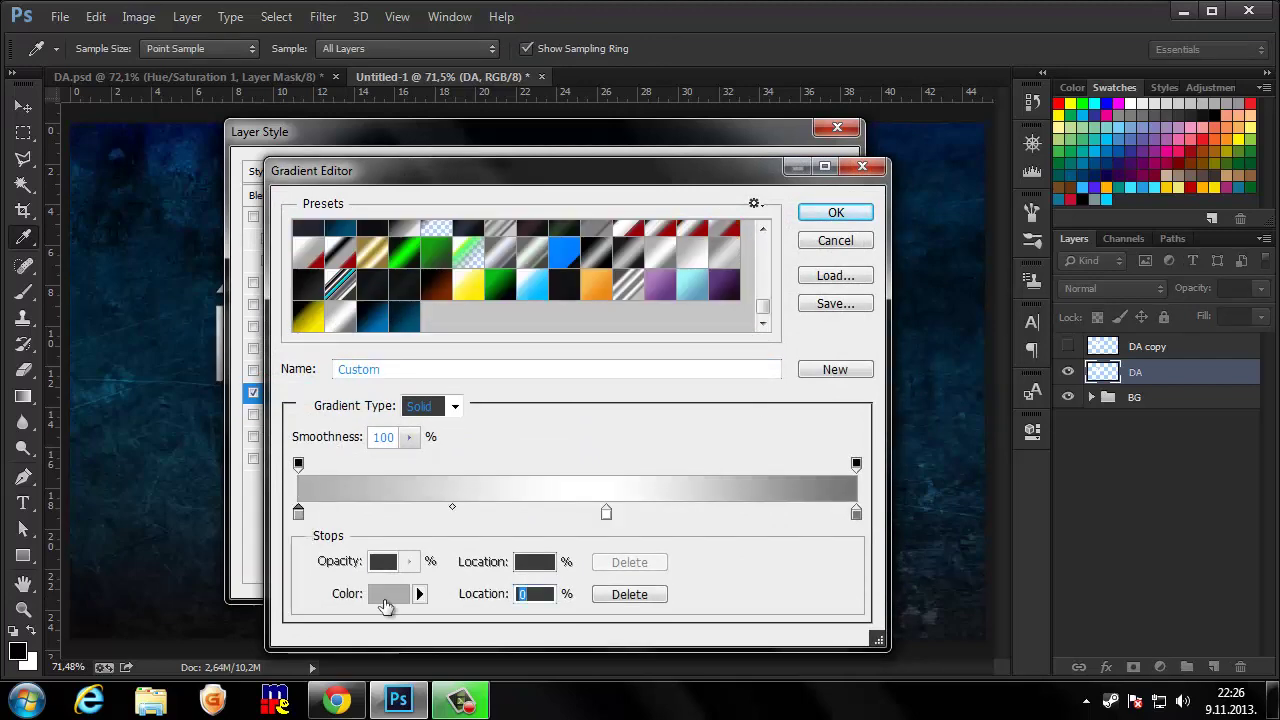
{"action": "left_click", "coordinate": [389, 594]}
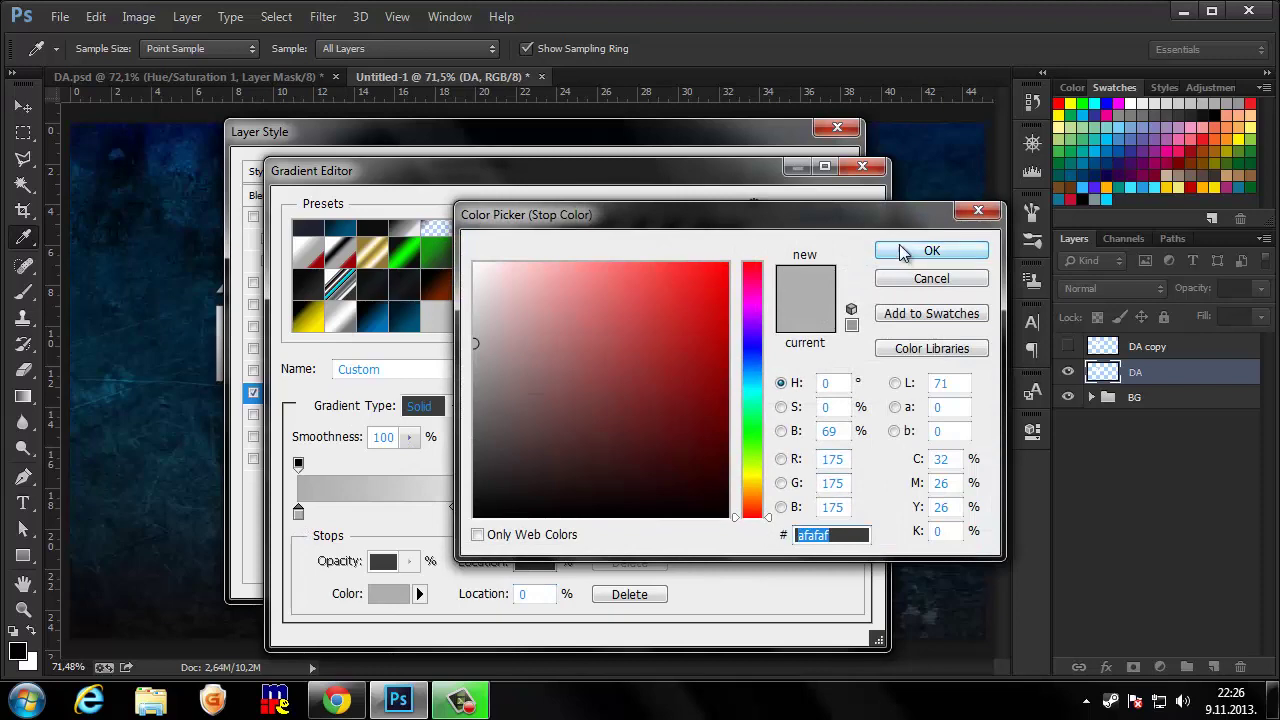
{"action": "left_click", "coordinate": [900, 250]}
{"action": "left_click", "coordinate": [607, 514]}
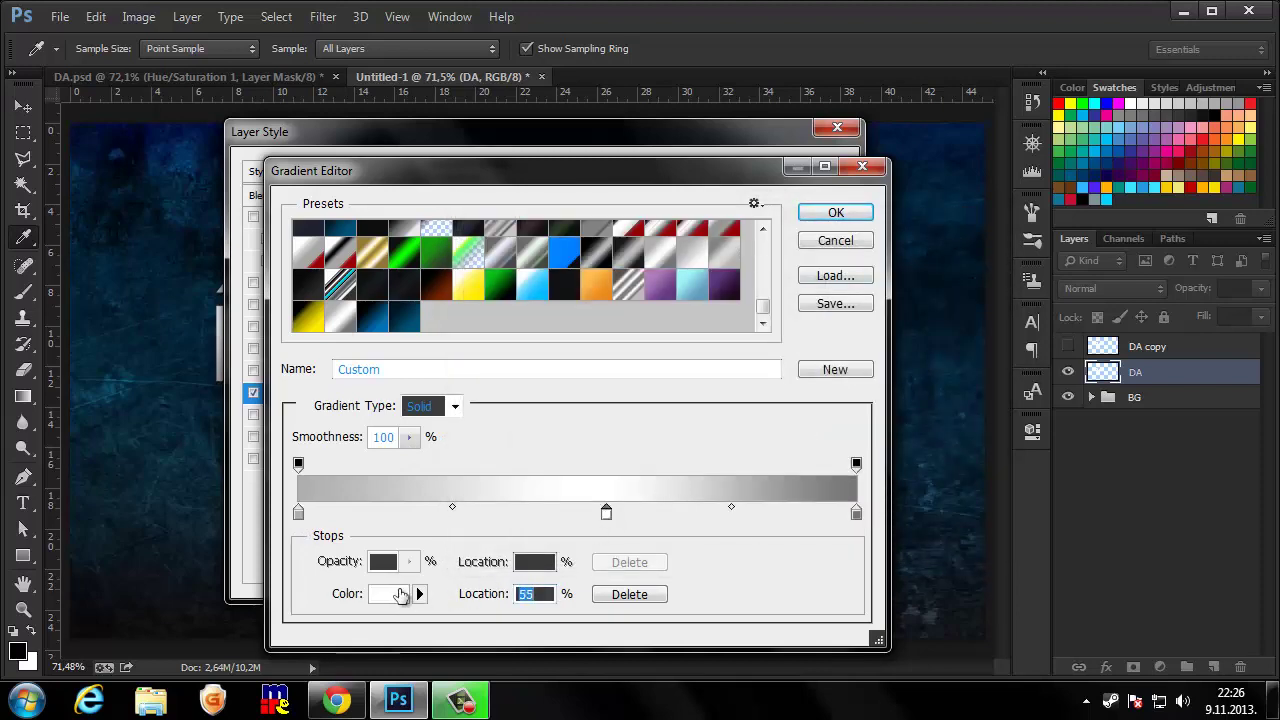
{"action": "left_click", "coordinate": [389, 594]}
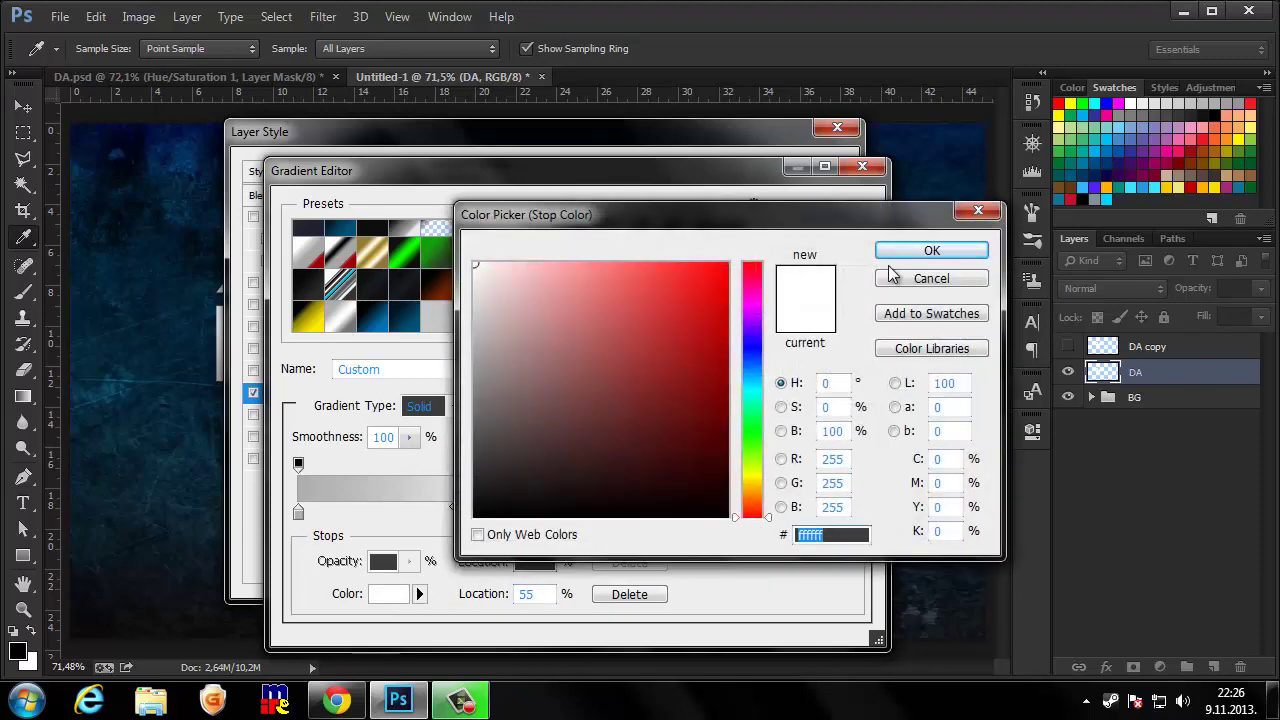
{"action": "left_click", "coordinate": [900, 250]}
{"action": "left_click", "coordinate": [856, 514]}
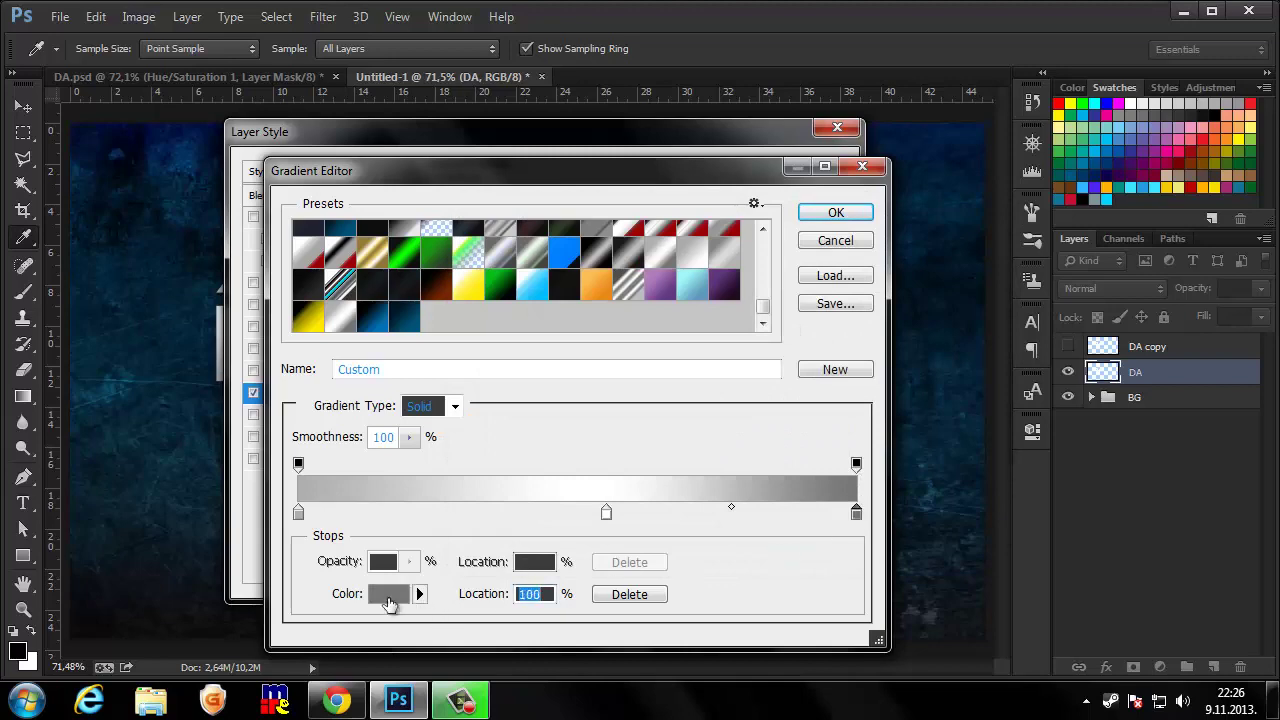
{"action": "left_click", "coordinate": [389, 597]}
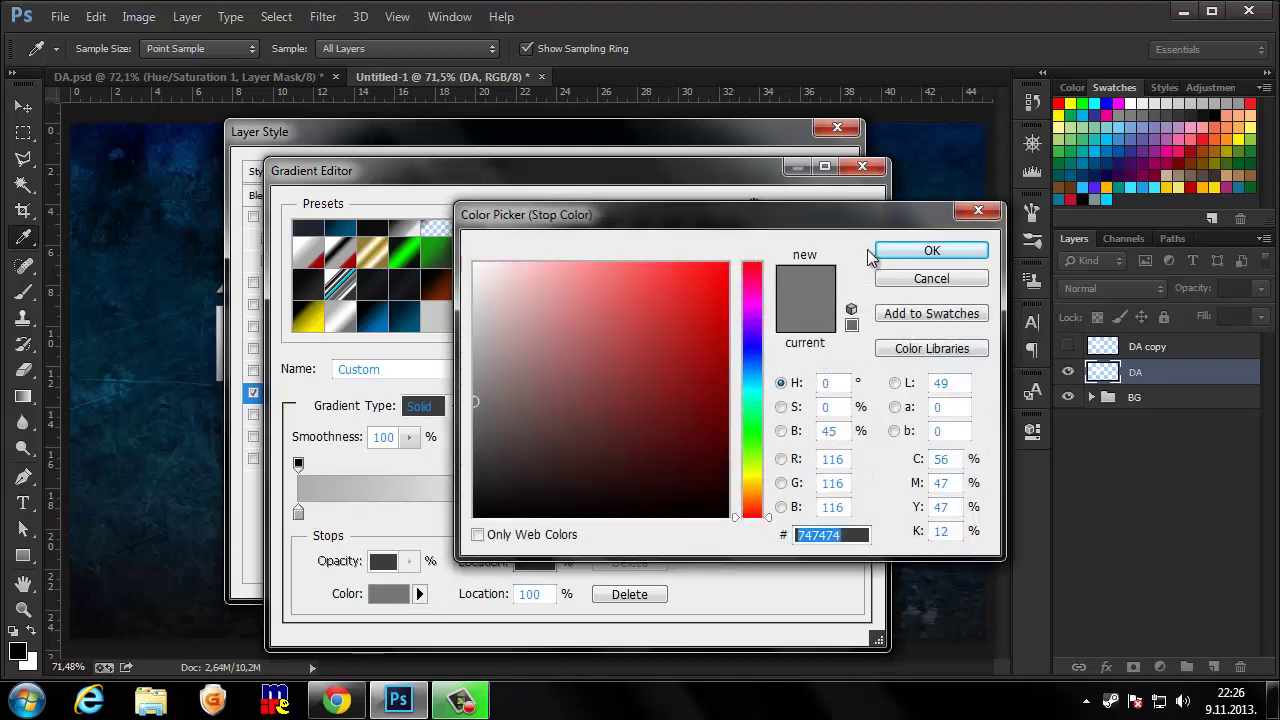
{"action": "left_click", "coordinate": [905, 252]}
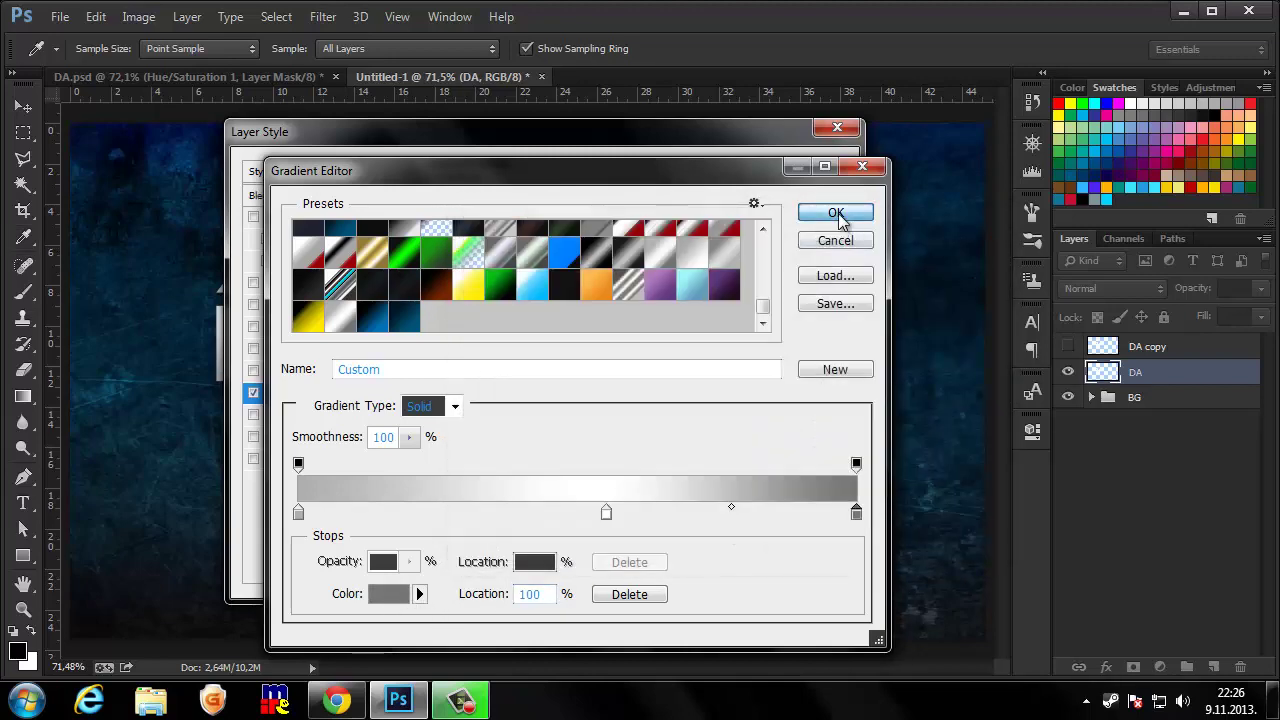
{"action": "left_click", "coordinate": [838, 214]}
- Give DA a 1 px white Stroke in Color Dodge mode
{"action": "left_click", "coordinate": [253, 283]}
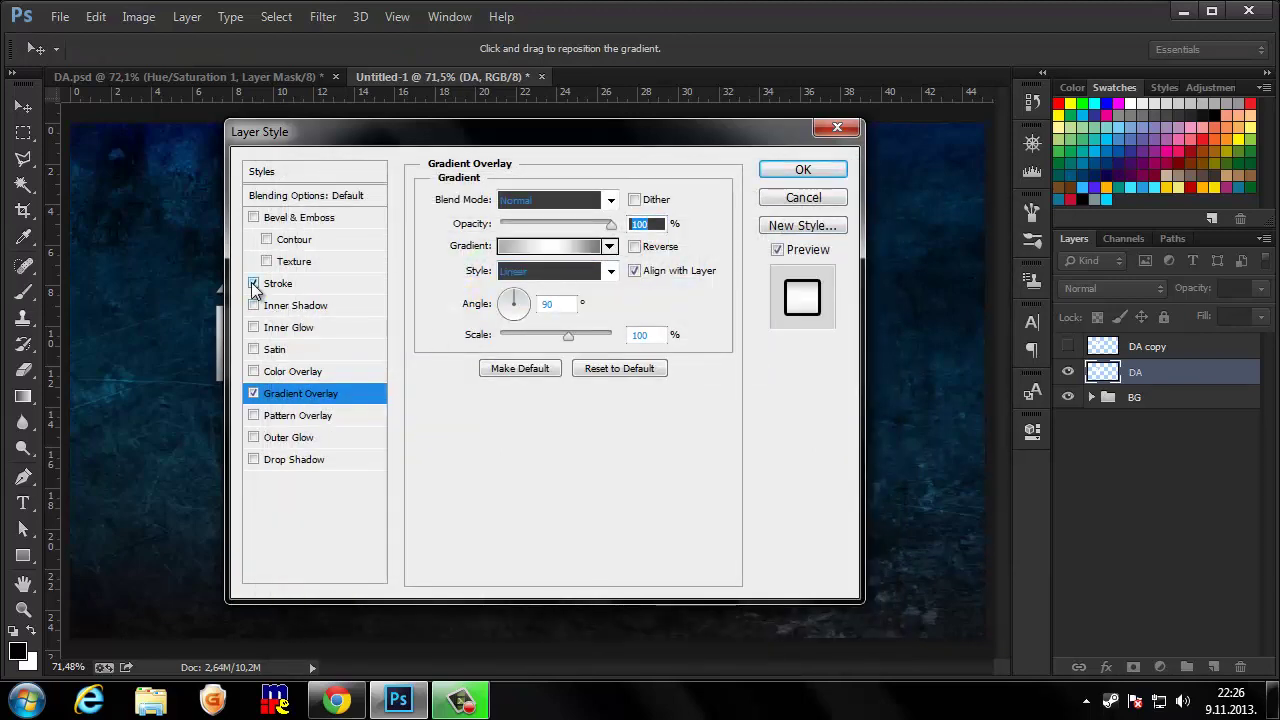
{"action": "left_click", "coordinate": [345, 283]}
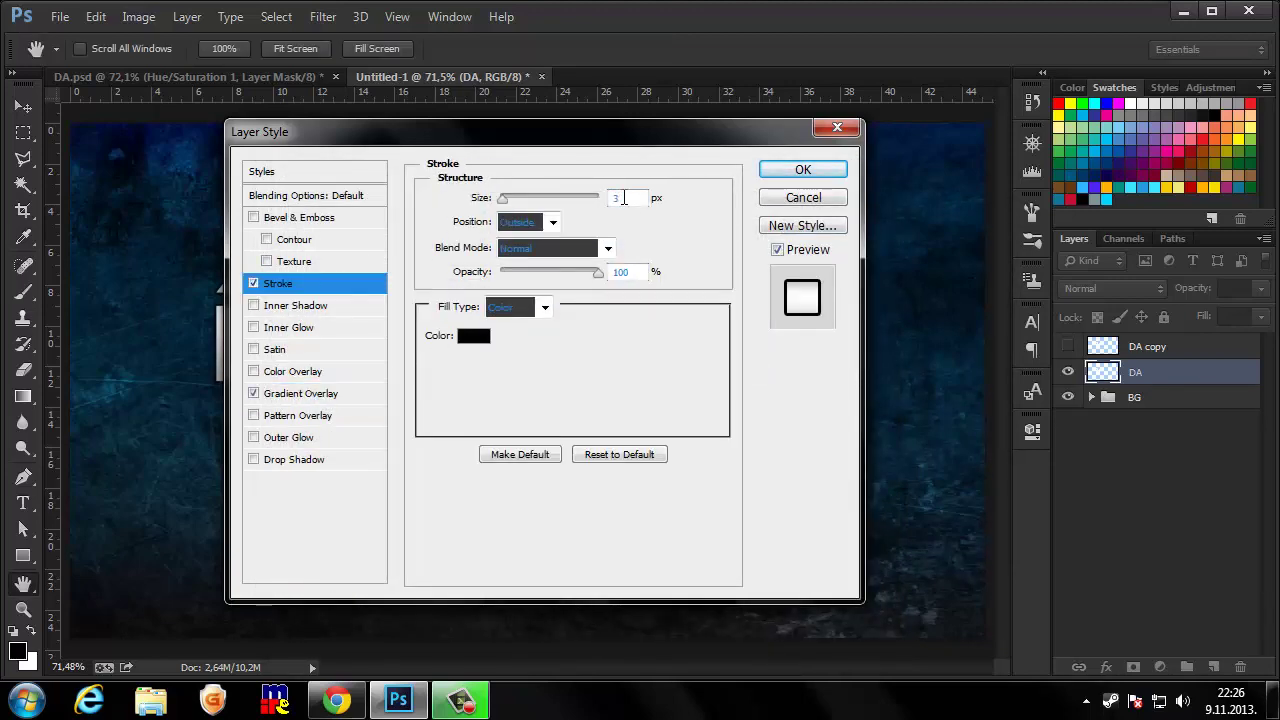
{"action": "double_click", "coordinate": [623, 197]}
{"action": "key", "text": "Down"}
{"action": "key", "text": "Down"}
{"action": "left_click_drag", "start_coordinate": [567, 153], "coordinate": [900, 158]}
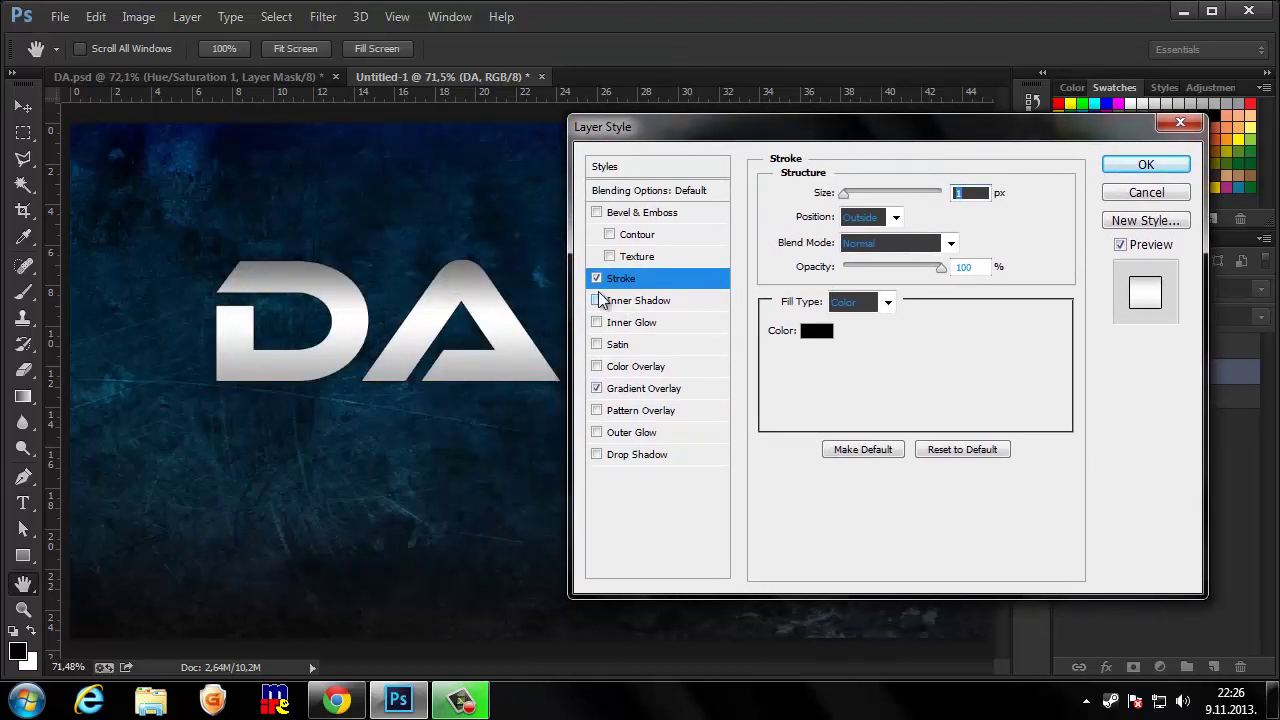
{"action": "left_click", "coordinate": [872, 241]}
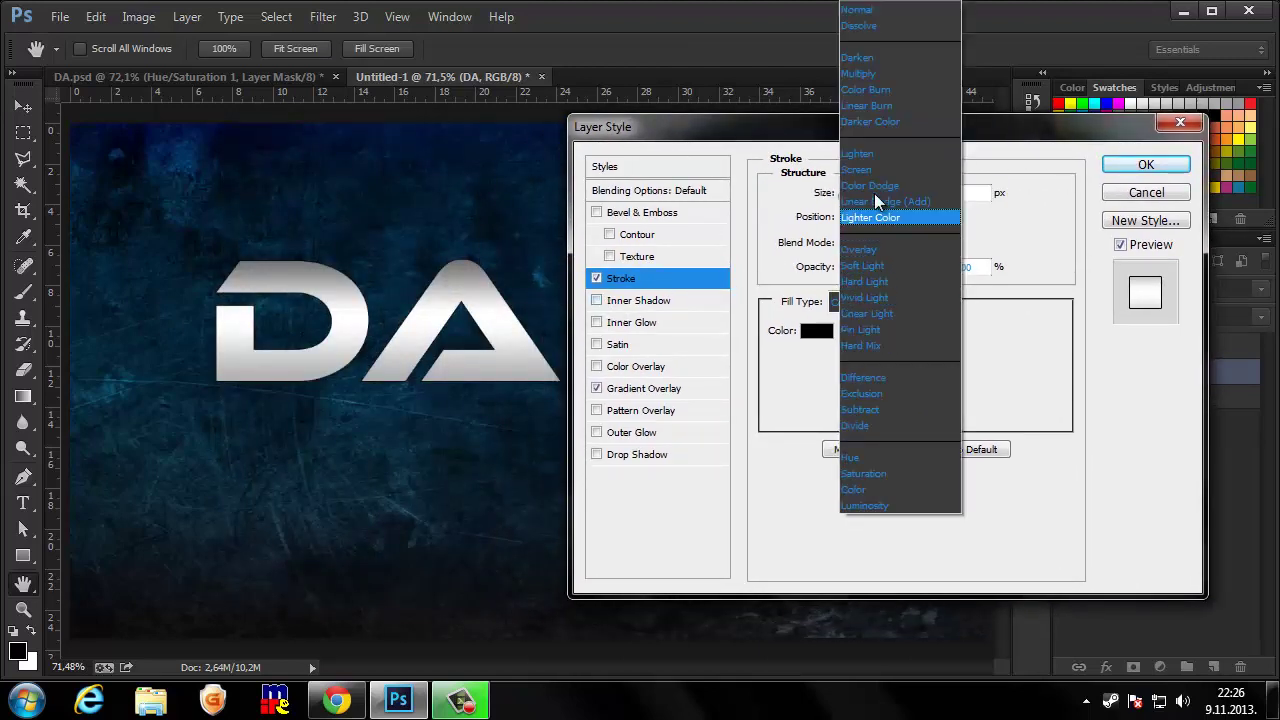
{"action": "left_click", "coordinate": [874, 186]}
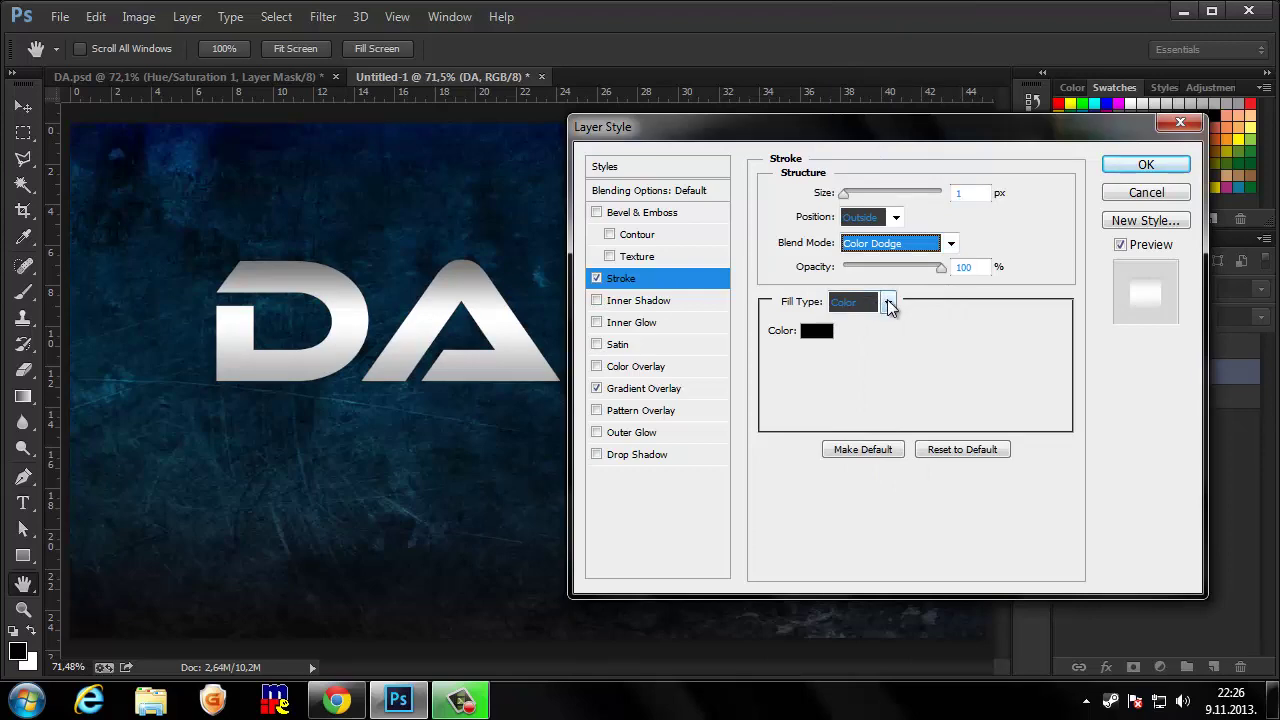
{"action": "left_click", "coordinate": [885, 303]}
{"action": "left_click", "coordinate": [822, 336]}
{"action": "left_click", "coordinate": [822, 336]}
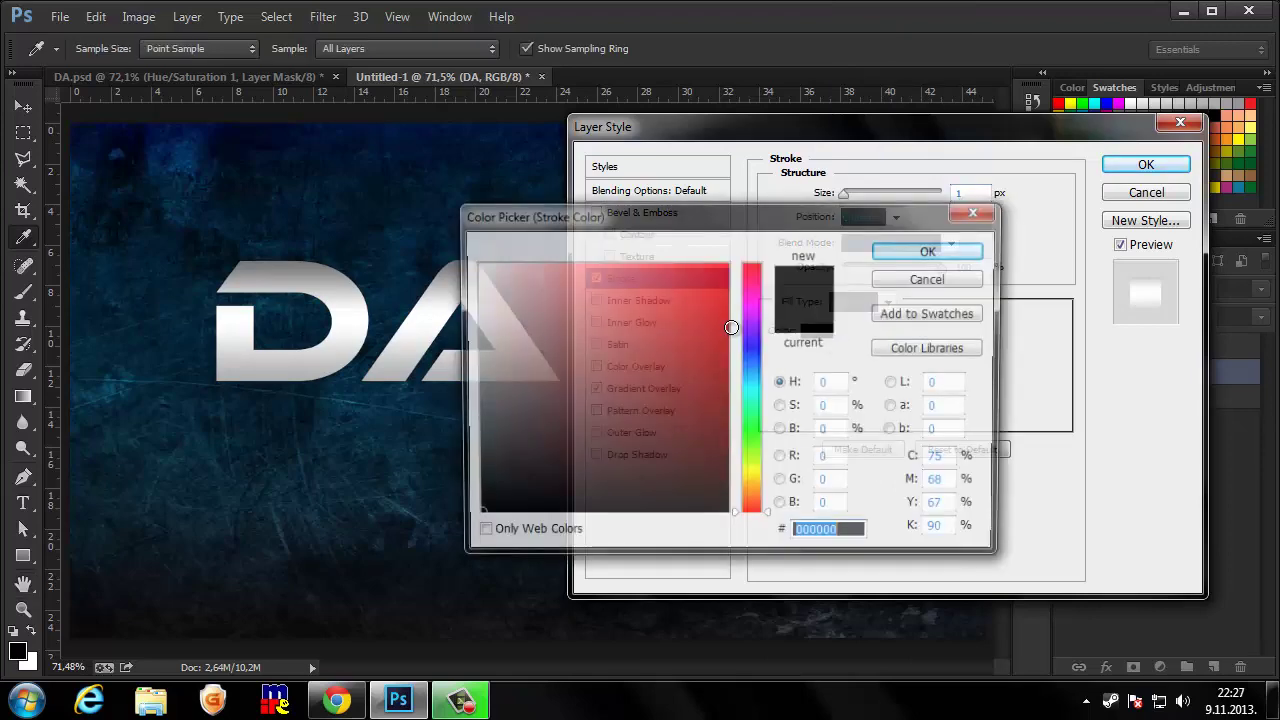
{"action": "left_click", "coordinate": [476, 264]}
{"action": "left_click", "coordinate": [932, 251]}
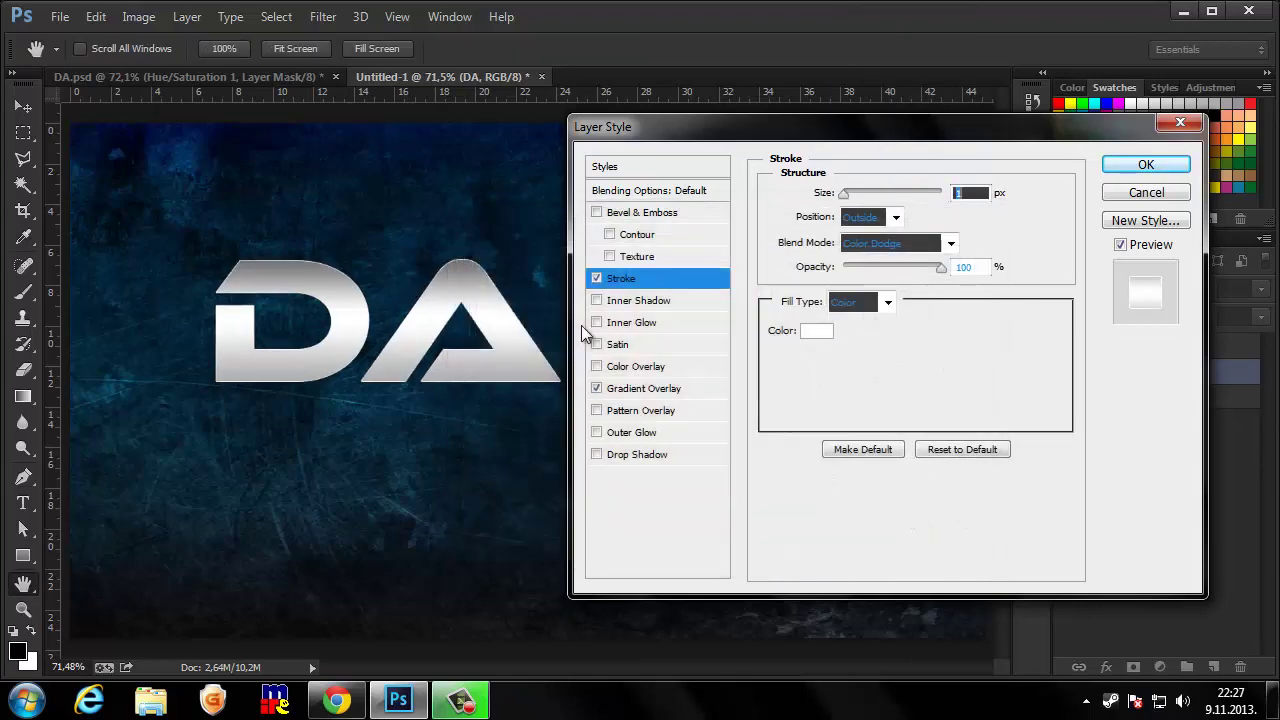
- Add a white Color Dodge Inner Glow at 100% opacity and apply the layer style
{"action": "left_click", "coordinate": [597, 322]}
{"action": "left_click", "coordinate": [625, 322]}
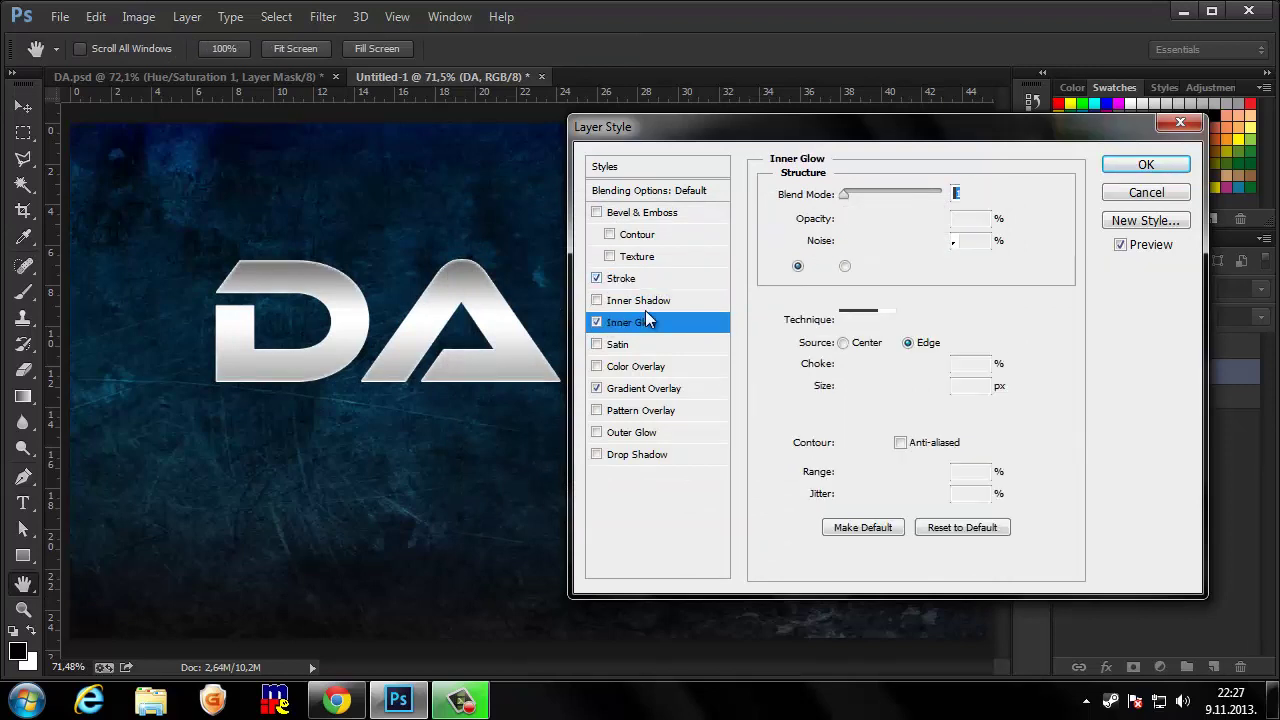
{"action": "left_click", "coordinate": [883, 197]}
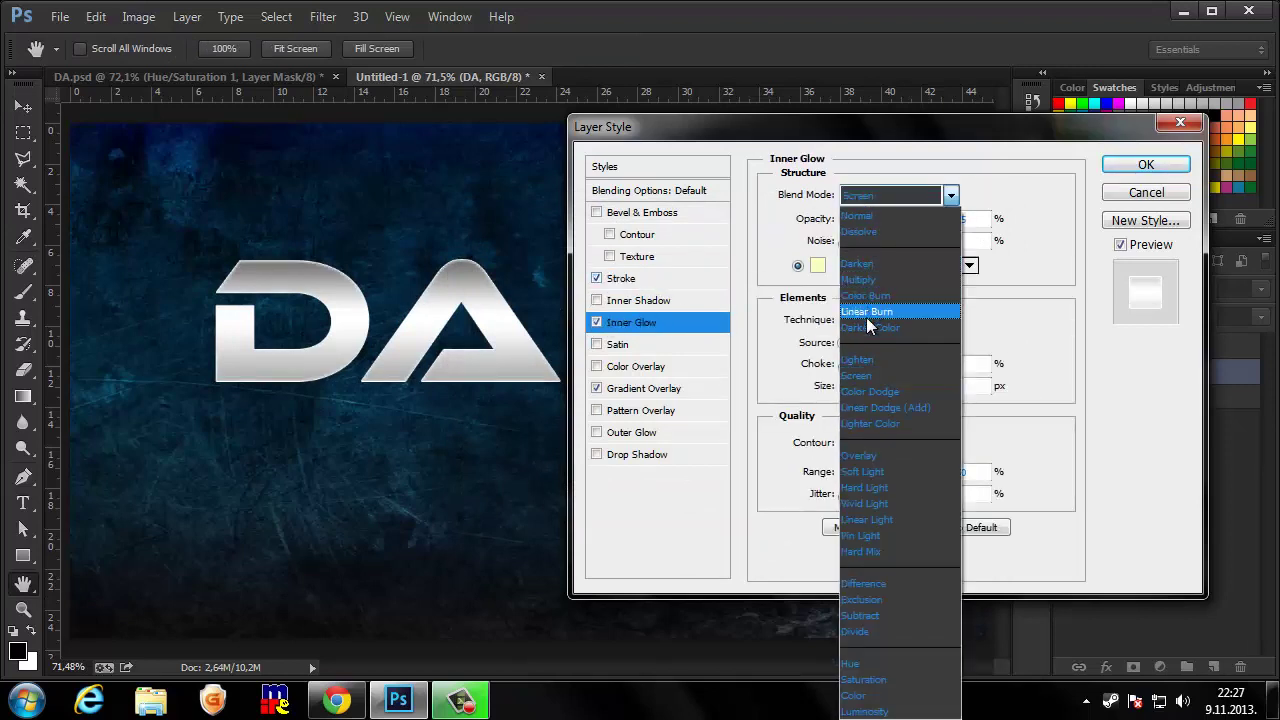
{"action": "left_click", "coordinate": [880, 391]}
{"action": "left_click", "coordinate": [817, 265]}
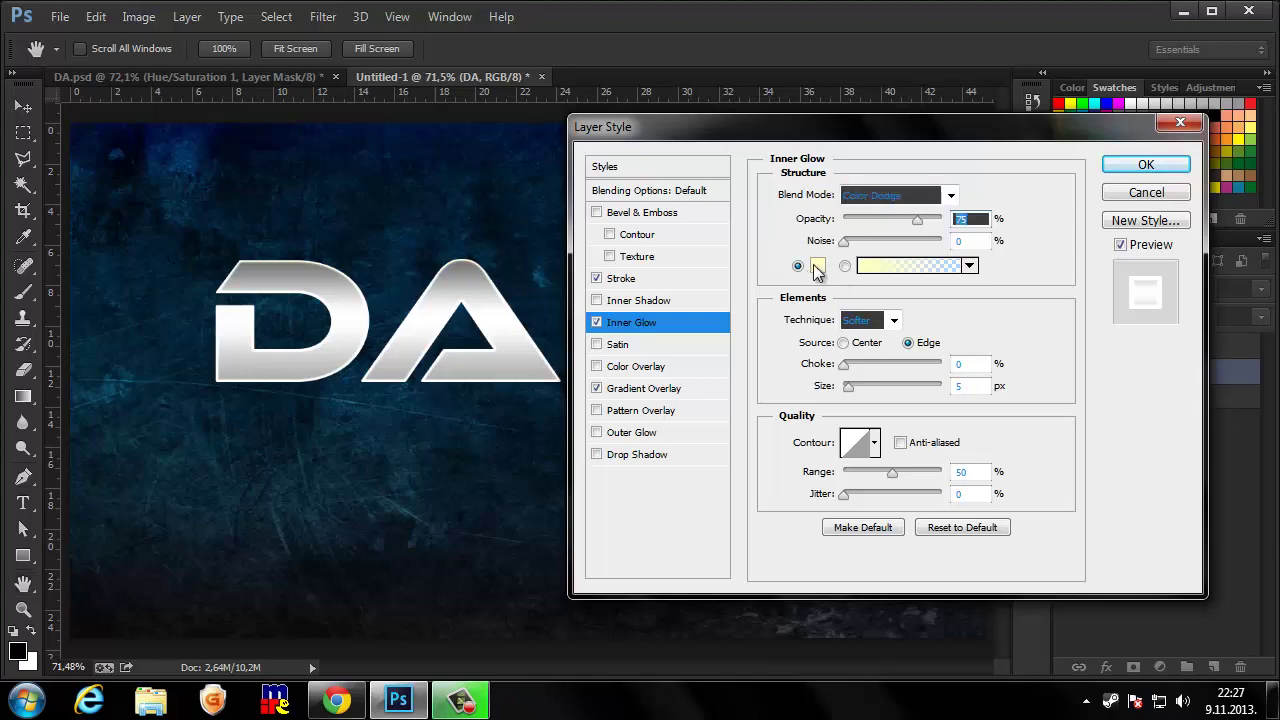
{"action": "left_click", "coordinate": [951, 249]}
{"action": "type", "text": "100"}
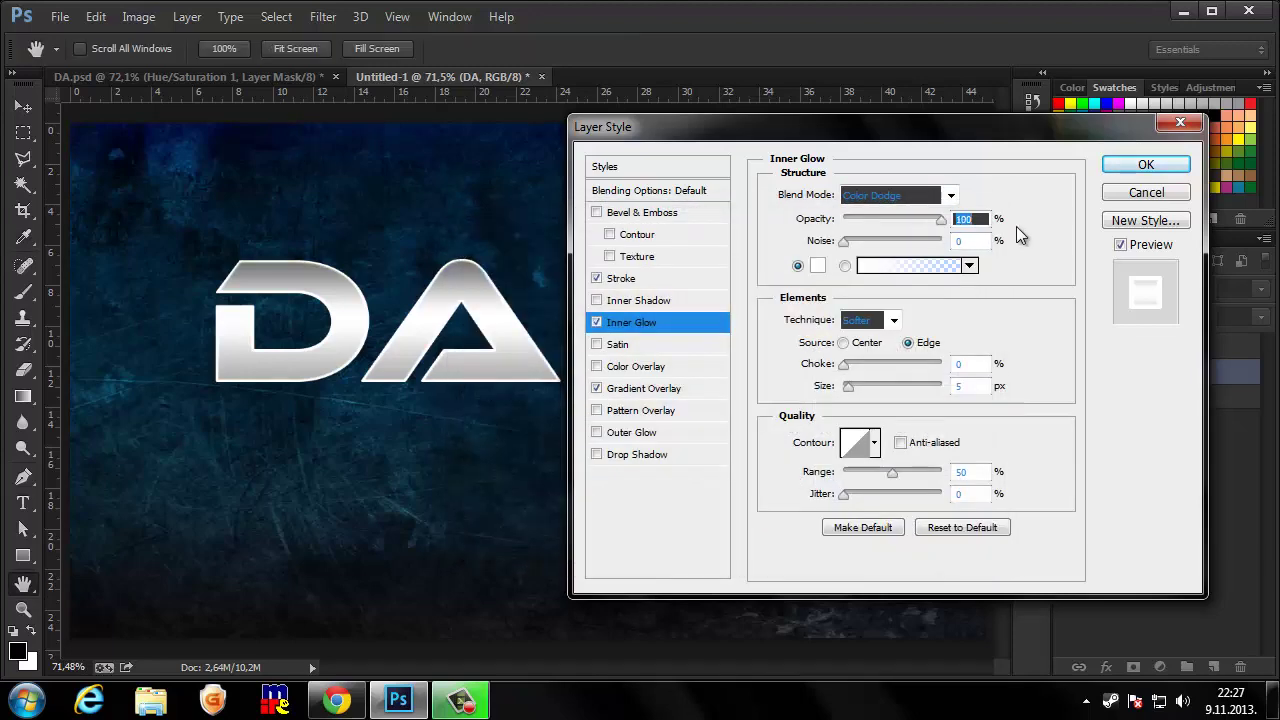
{"action": "left_click", "coordinate": [1146, 164]}
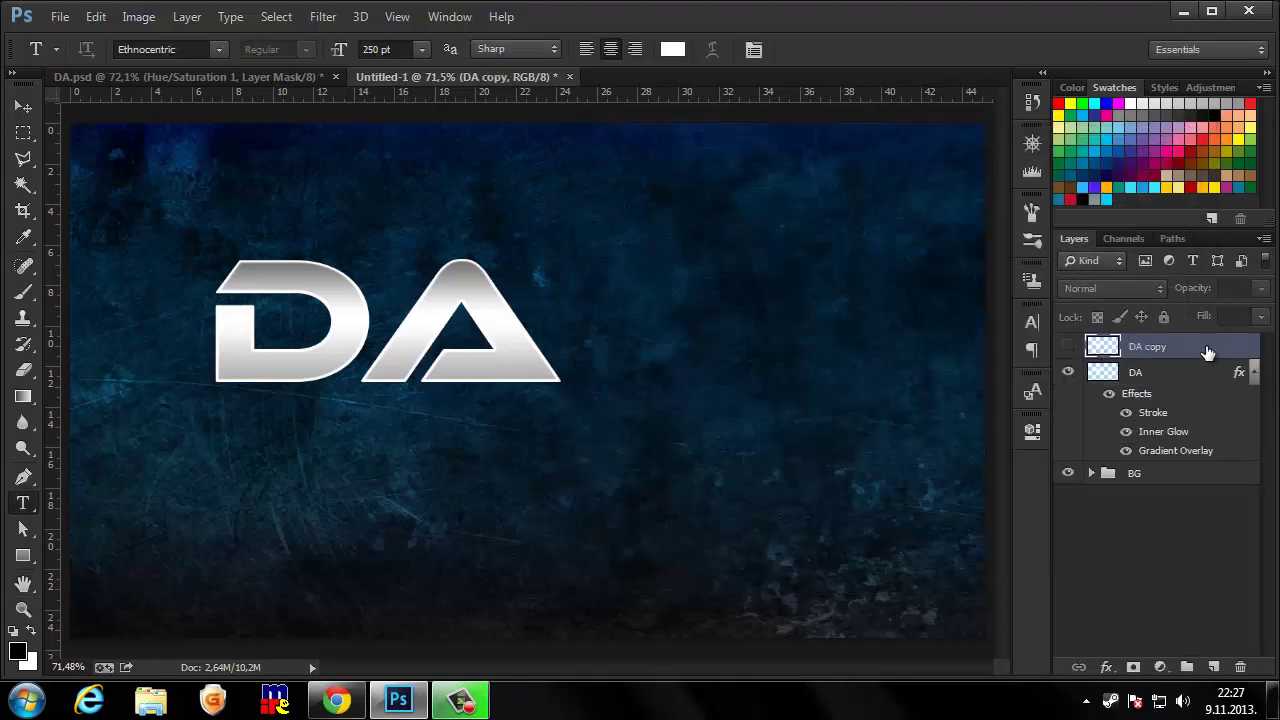
- Show the DA copy layer, set its Fill to 0%, and open its blending options
{"action": "left_click", "coordinate": [1253, 372]}
{"action": "left_click", "coordinate": [1068, 346]}
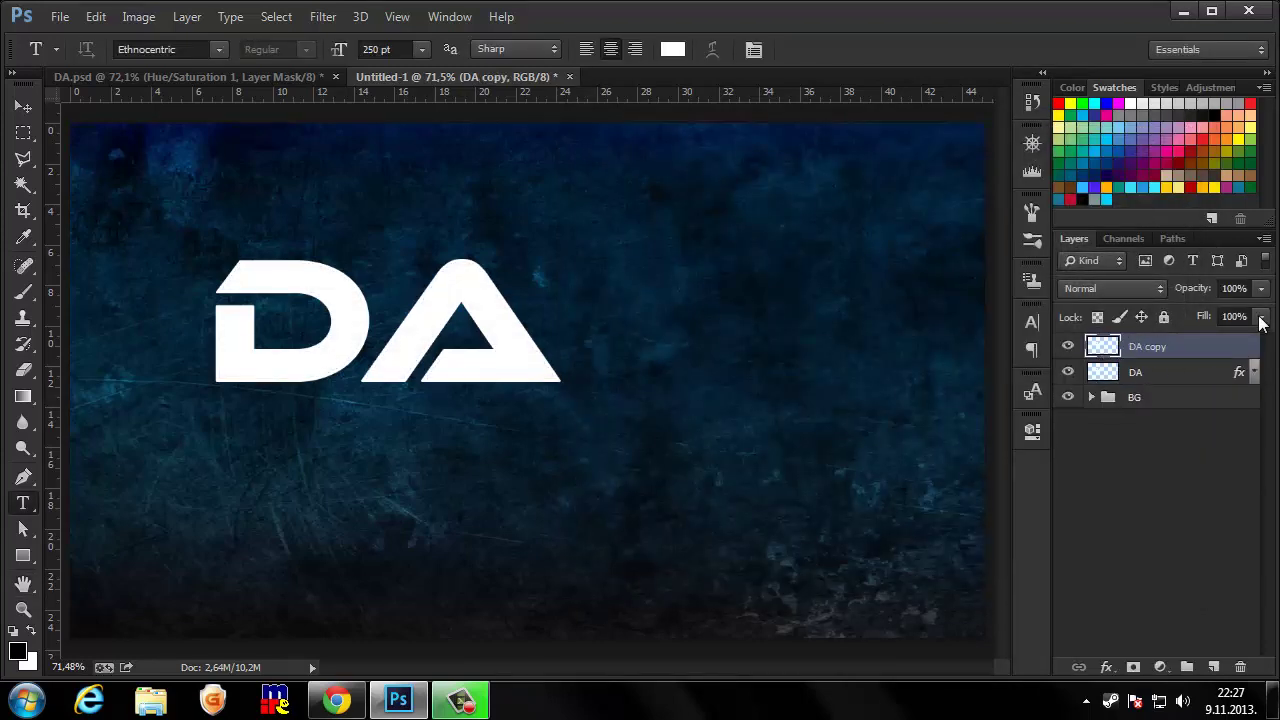
{"action": "left_click", "coordinate": [1261, 318]}
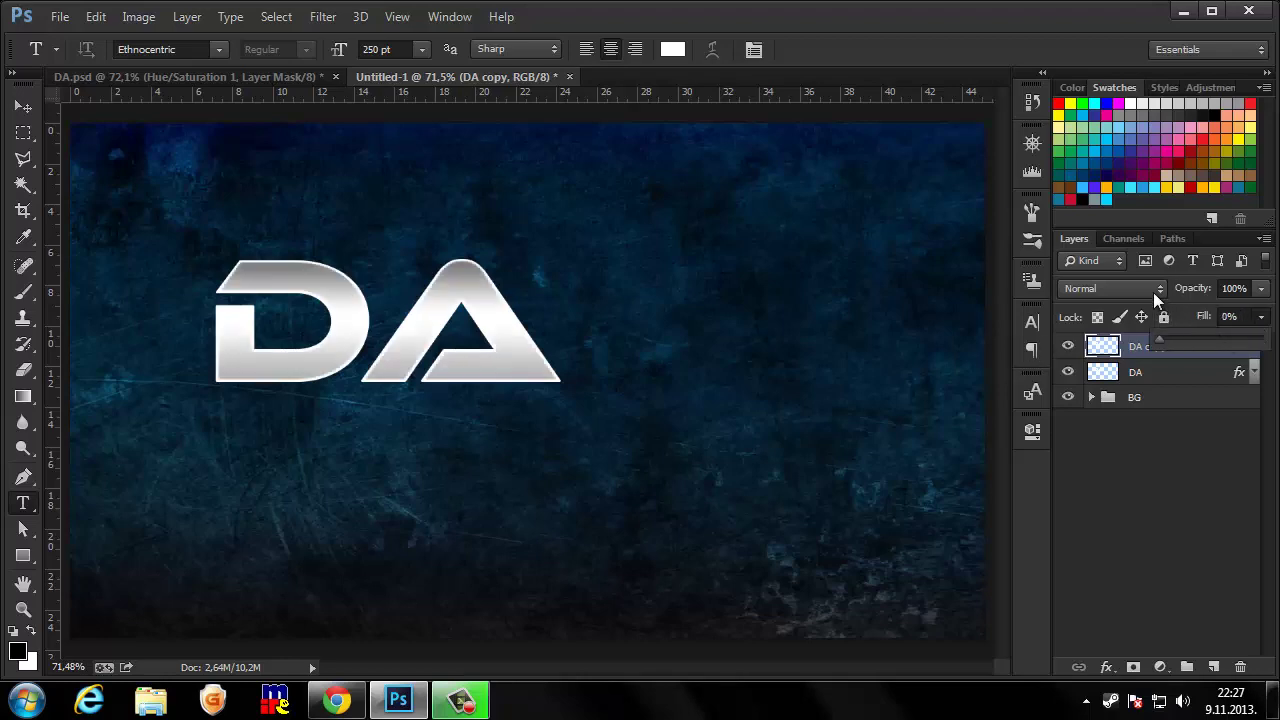
{"action": "left_click", "coordinate": [1169, 345]}
{"action": "right_click", "coordinate": [1170, 341]}
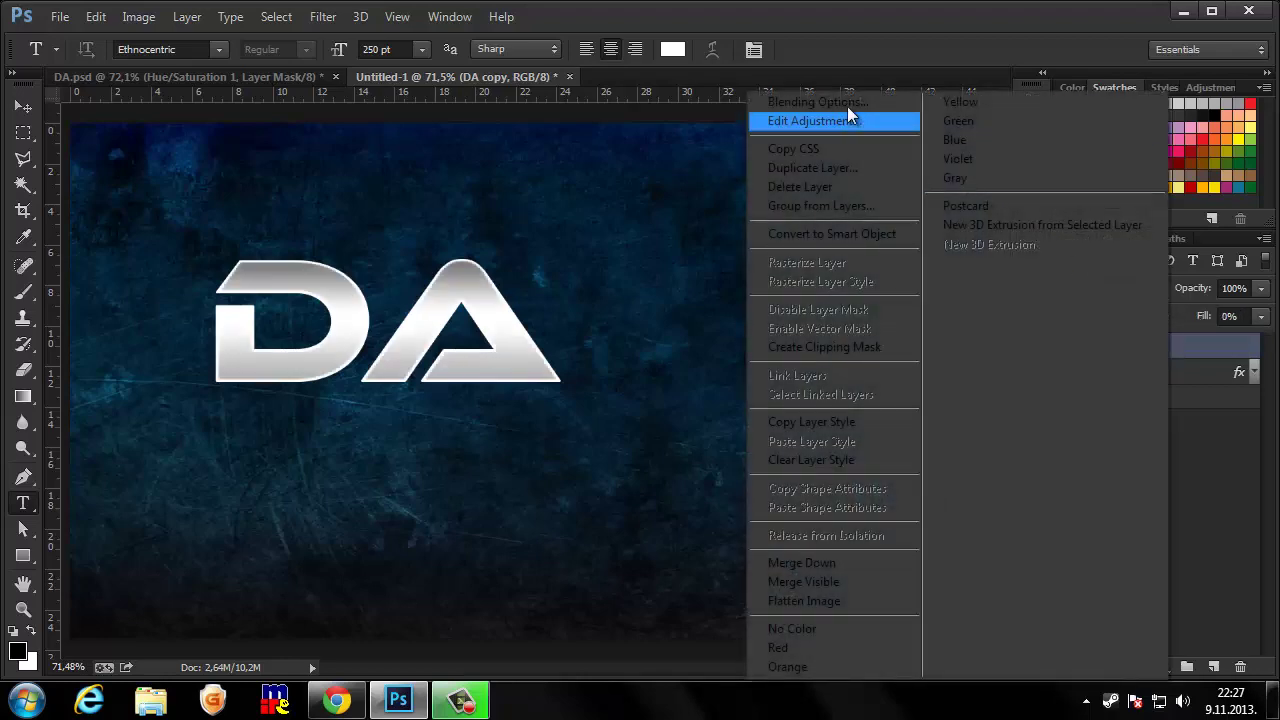
{"action": "left_click", "coordinate": [842, 101]}
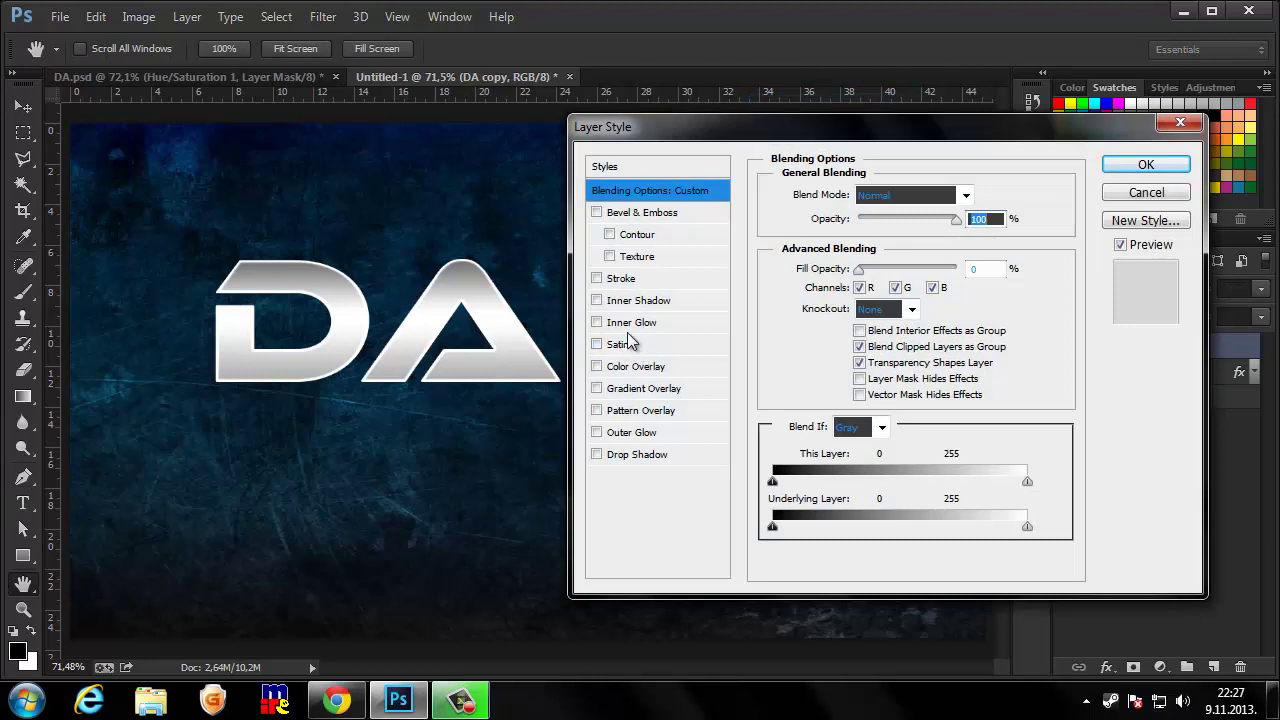
- Enable a Stroke on DA copy coloured bright blue 007eff
{"action": "left_click", "coordinate": [597, 279]}
{"action": "left_click", "coordinate": [632, 280]}
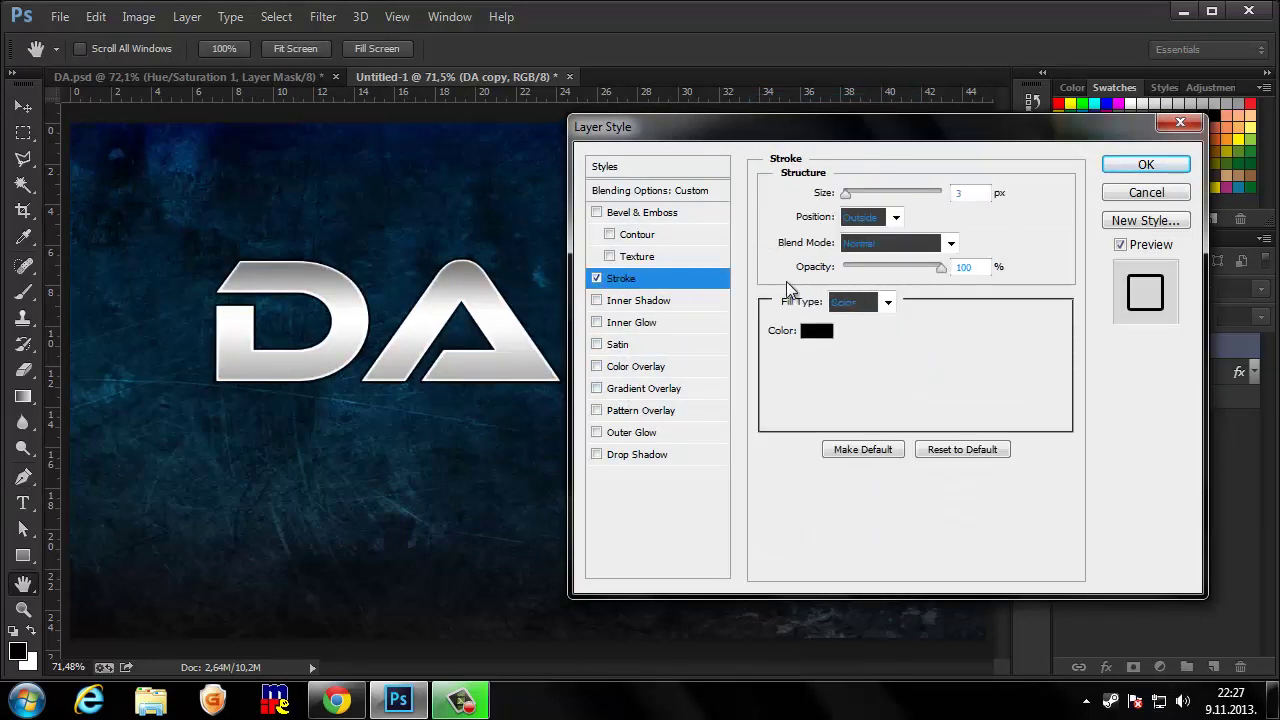
{"action": "left_click", "coordinate": [818, 332]}
{"action": "left_click_drag", "start_coordinate": [755, 379], "coordinate": [753, 370]}
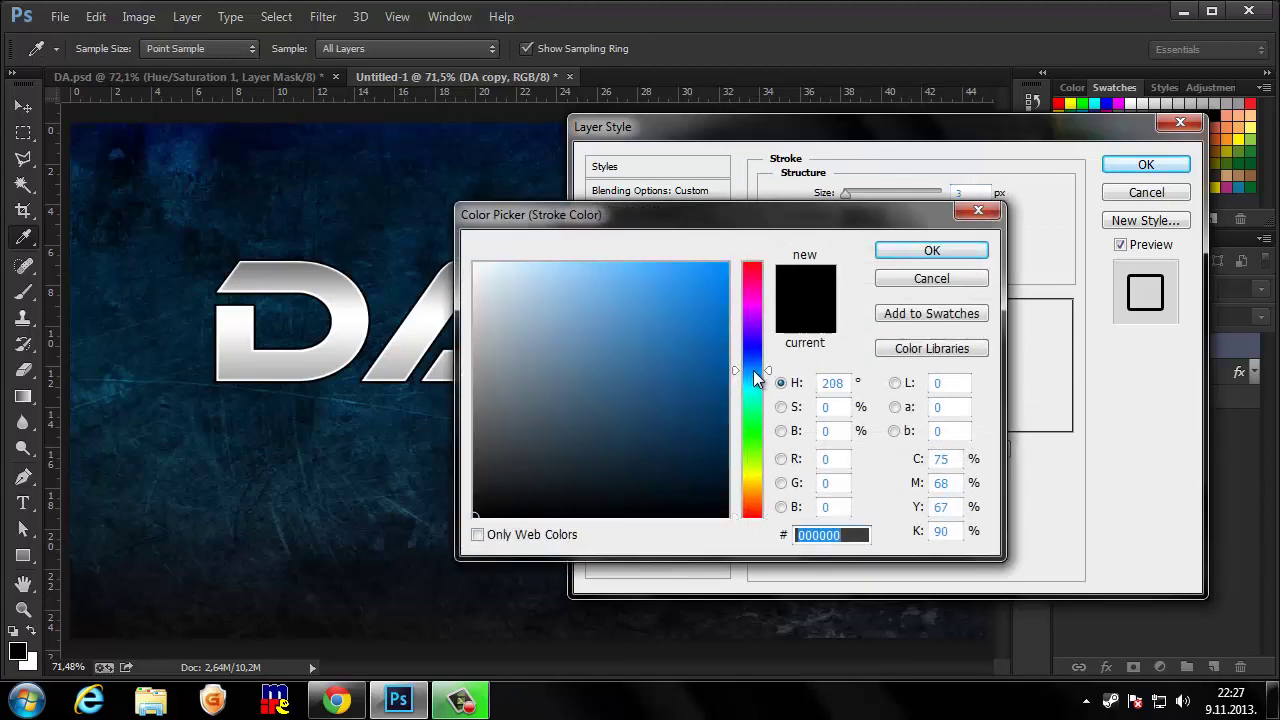
{"action": "left_click", "coordinate": [729, 321]}
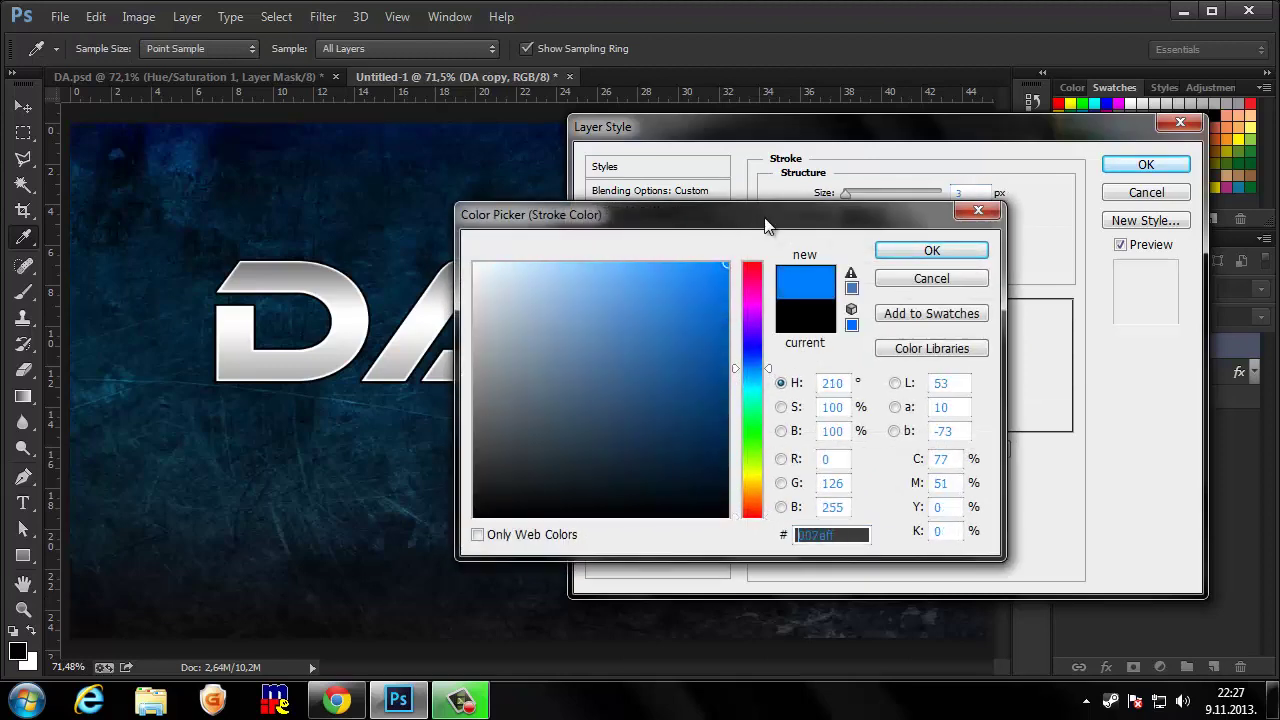
{"action": "left_click", "coordinate": [893, 251]}
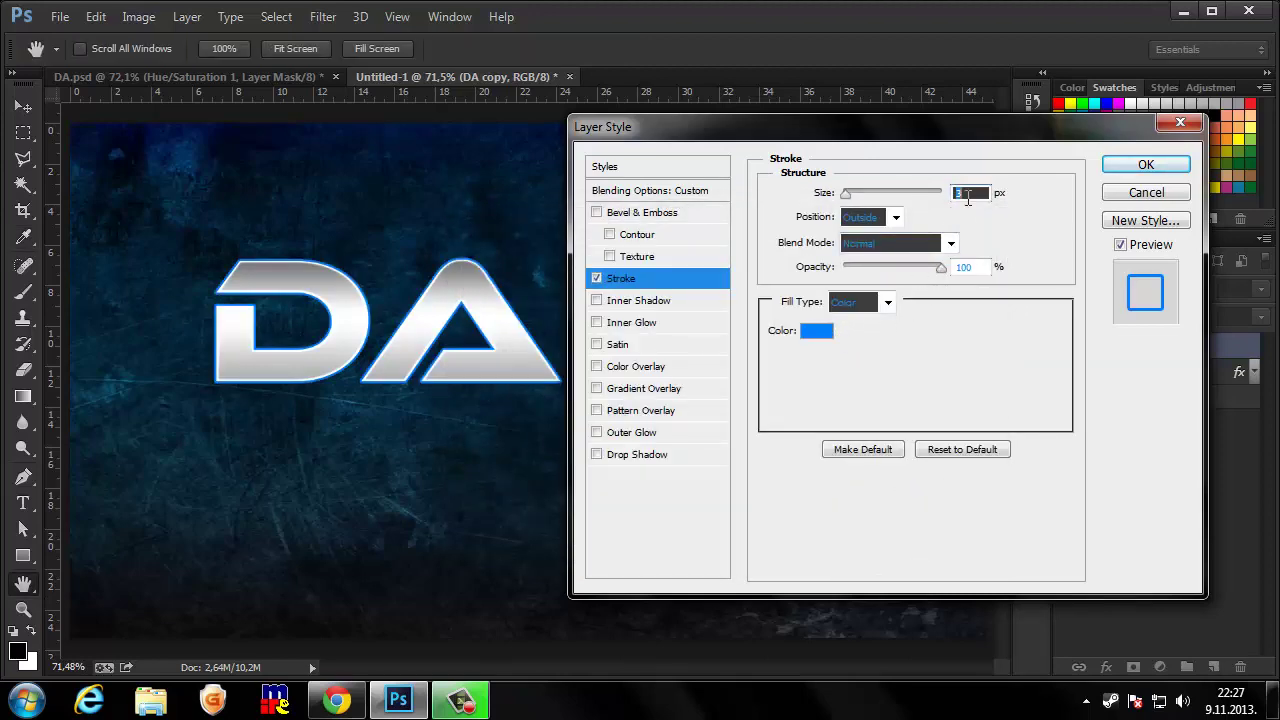
- Make the blue stroke 5 px in Color Dodge at 54% opacity, refine the hue, and apply
{"action": "key", "text": "Up"}
{"action": "key", "text": "Up"}
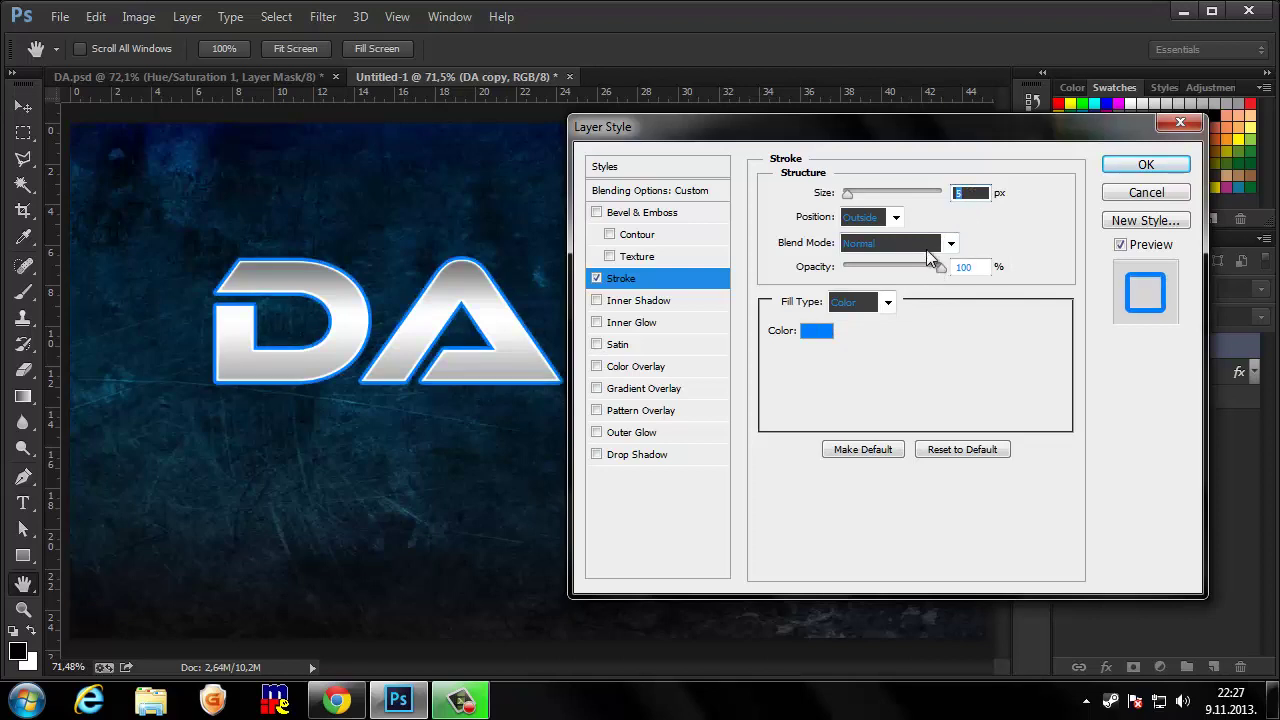
{"action": "left_click", "coordinate": [940, 246]}
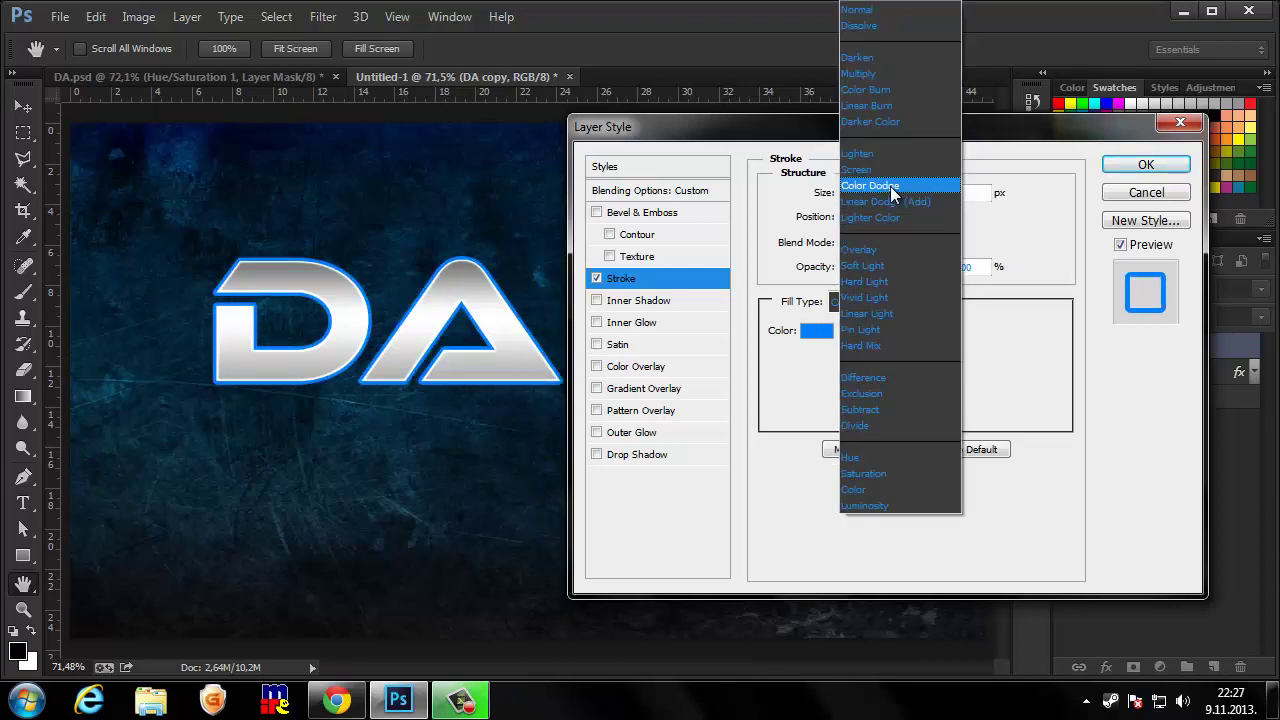
{"action": "left_click", "coordinate": [893, 186]}
{"action": "key", "text": "Tab"}
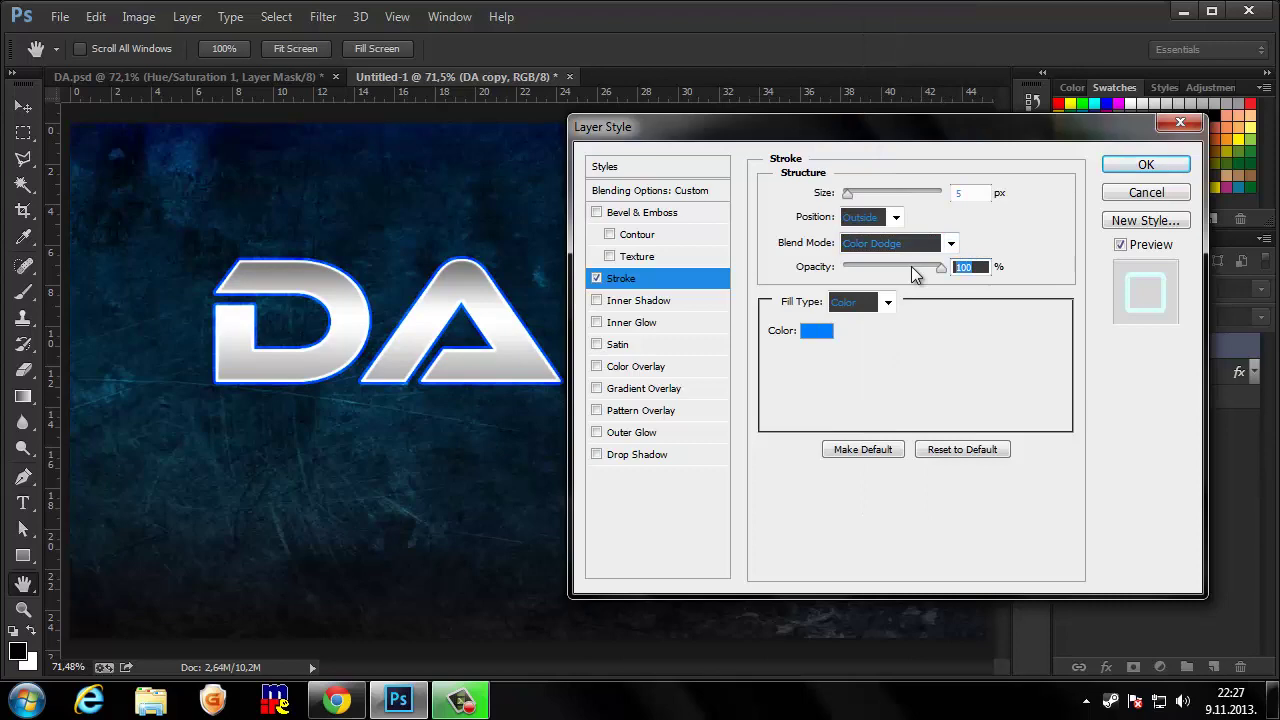
{"action": "type", "text": "54"}
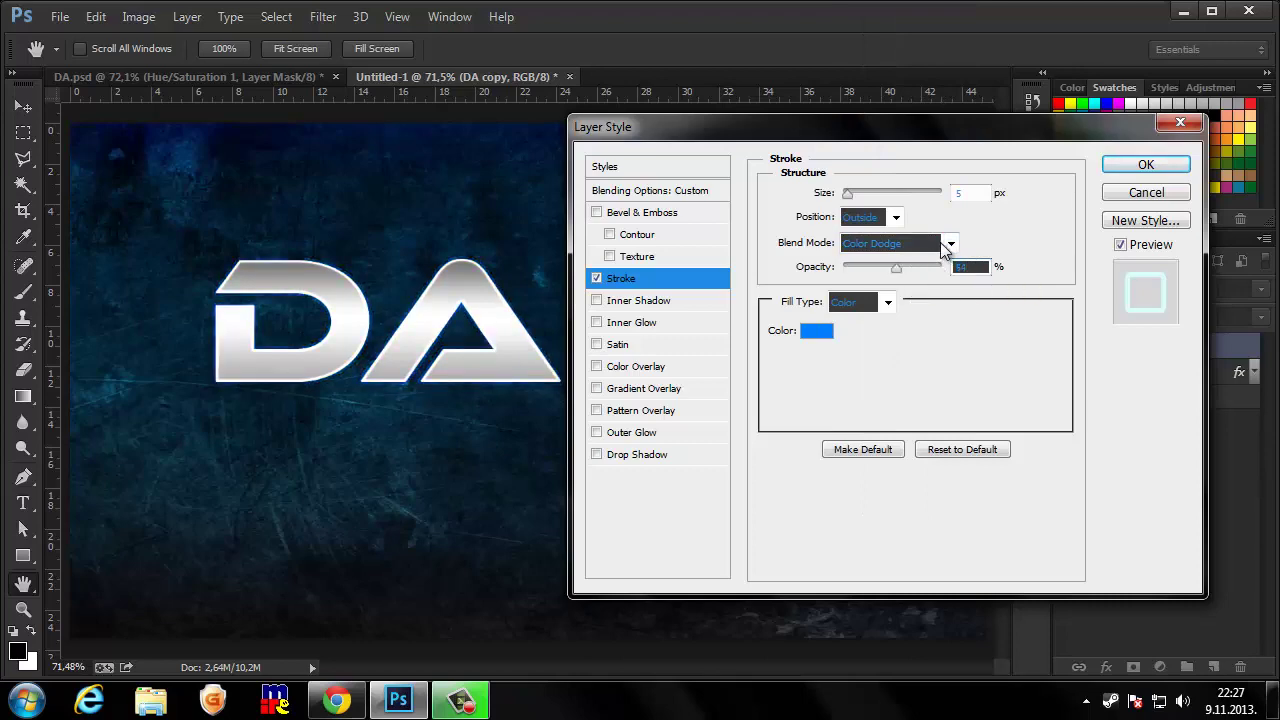
{"action": "left_click", "coordinate": [817, 335]}
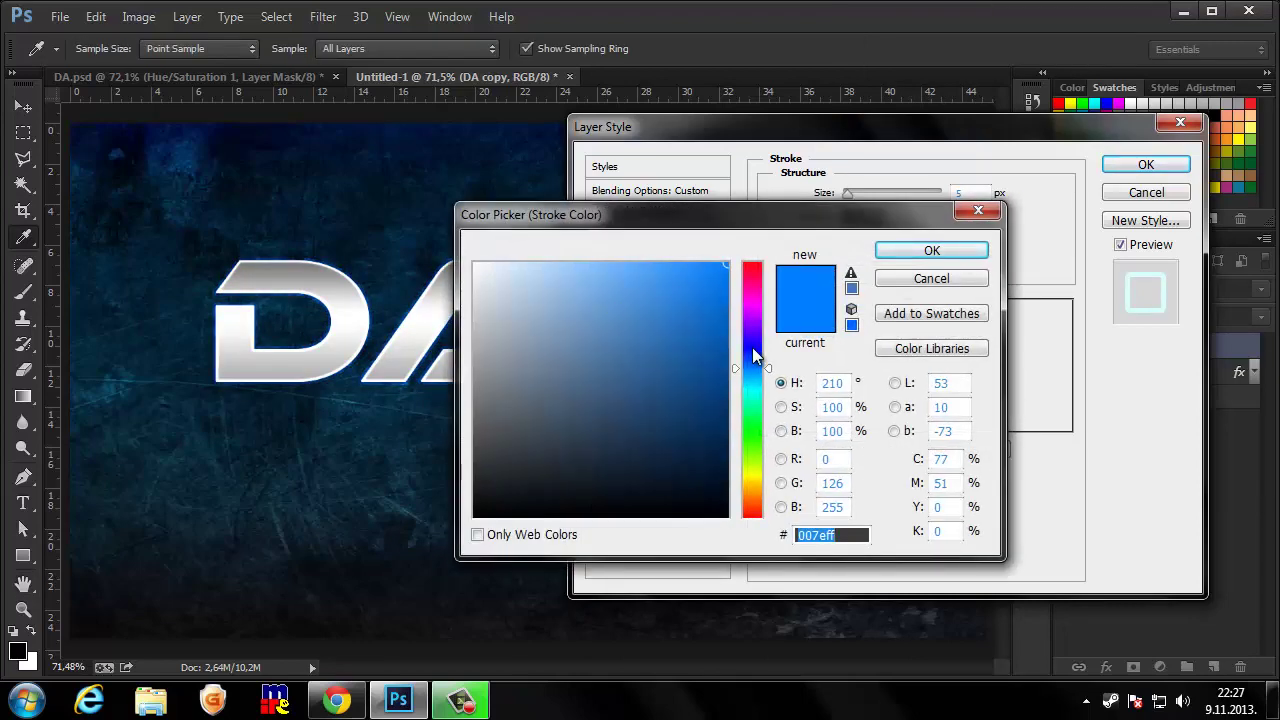
{"action": "left_click", "coordinate": [752, 373]}
{"action": "left_click_drag", "start_coordinate": [752, 375], "coordinate": [755, 380]}
{"action": "left_click", "coordinate": [907, 252]}
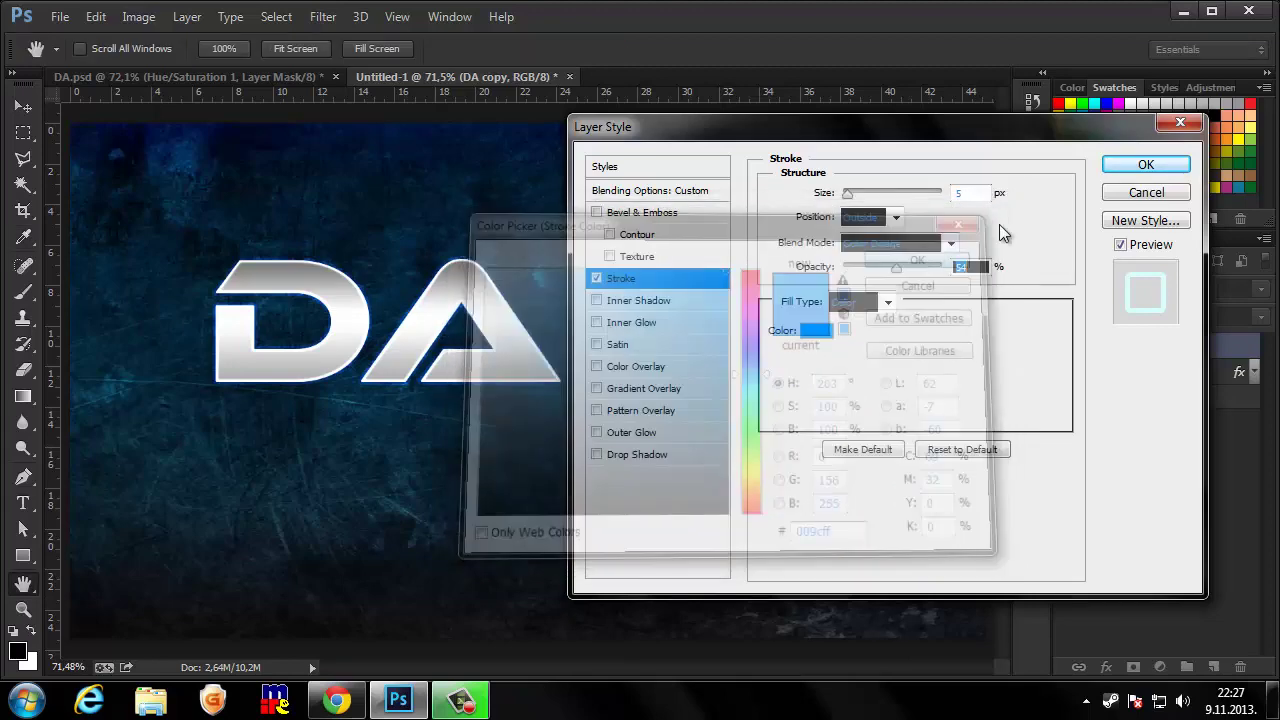
{"action": "left_click", "coordinate": [1144, 166]}
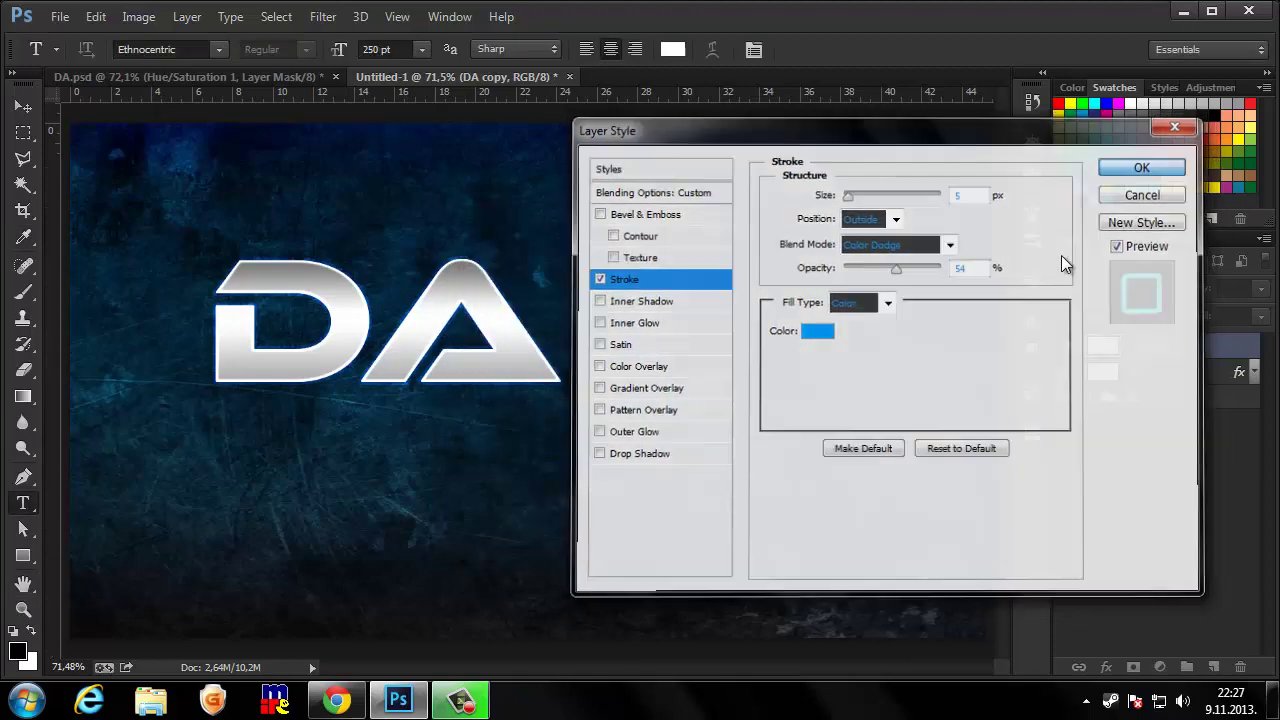
- Add a new empty layer directly beneath the DA layer
{"action": "left_click", "coordinate": [1252, 350]}
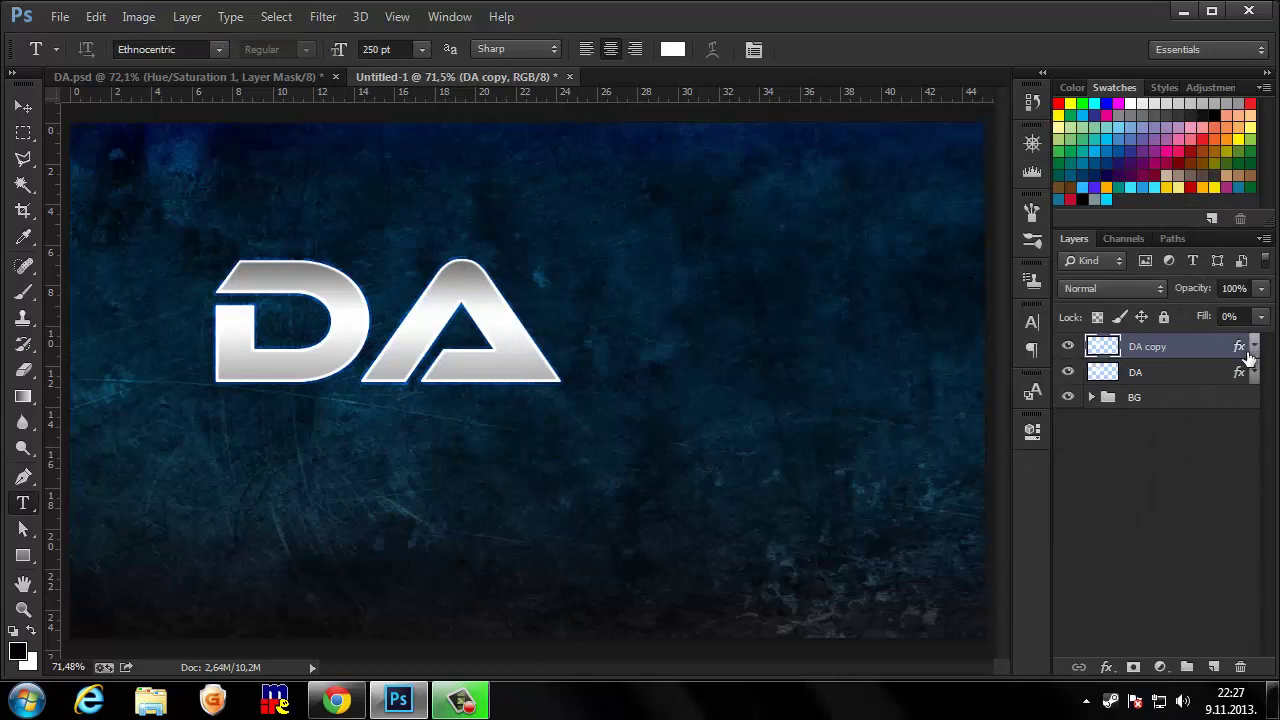
{"action": "left_click", "coordinate": [1165, 374]}
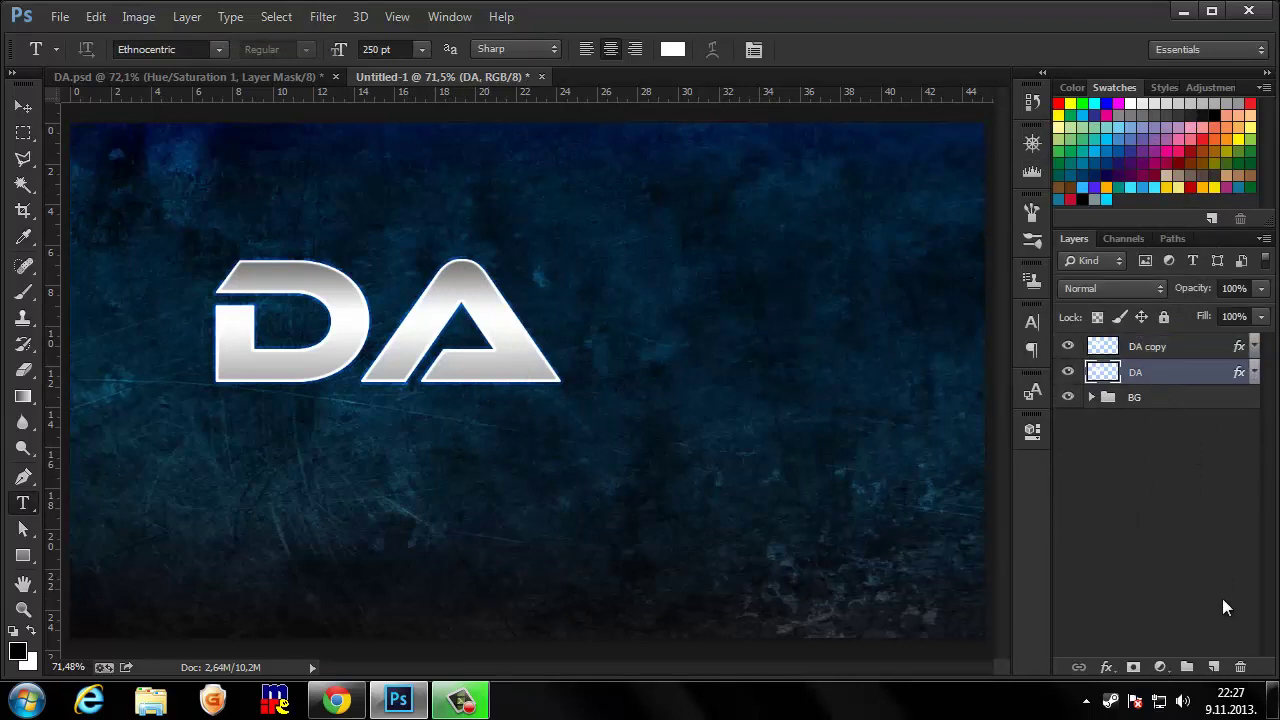
{"action": "left_click", "coordinate": [1213, 667]}
{"action": "left_click_drag", "start_coordinate": [1190, 380], "coordinate": [1180, 418]}
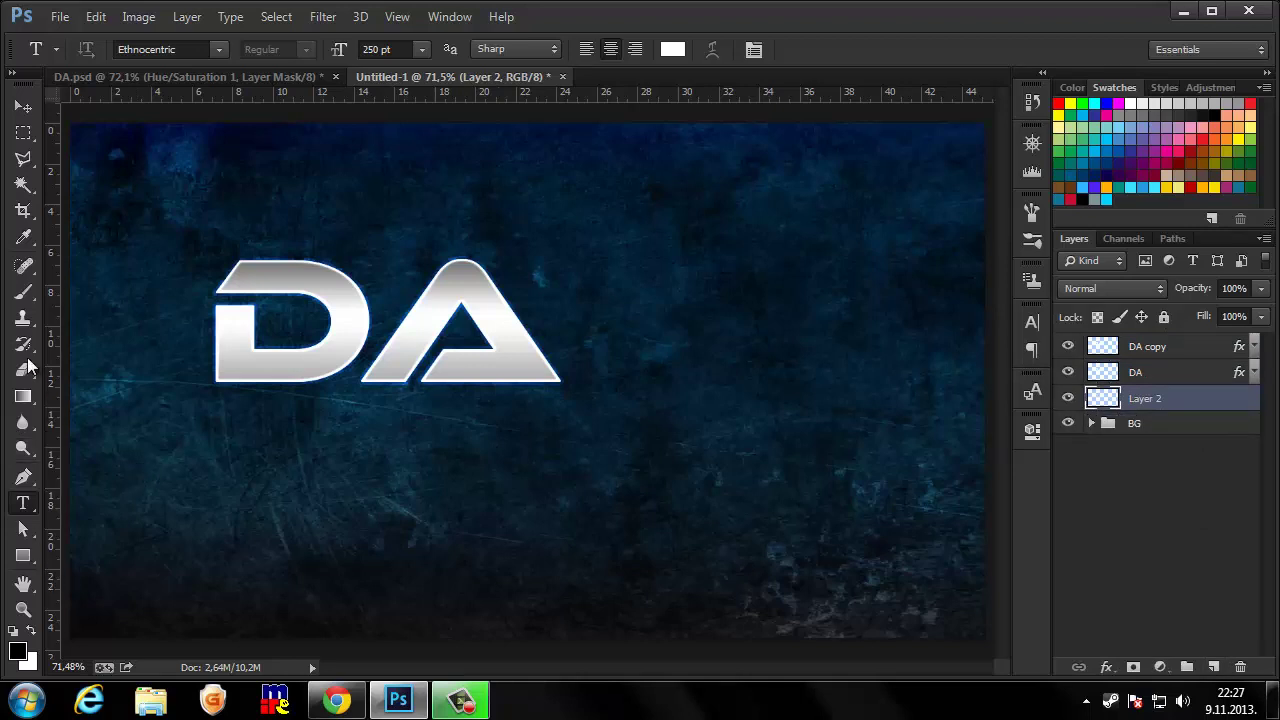
- Paint a soft black 0%-hardness brush stroke under the DA letters
{"action": "left_click", "coordinate": [23, 291]}
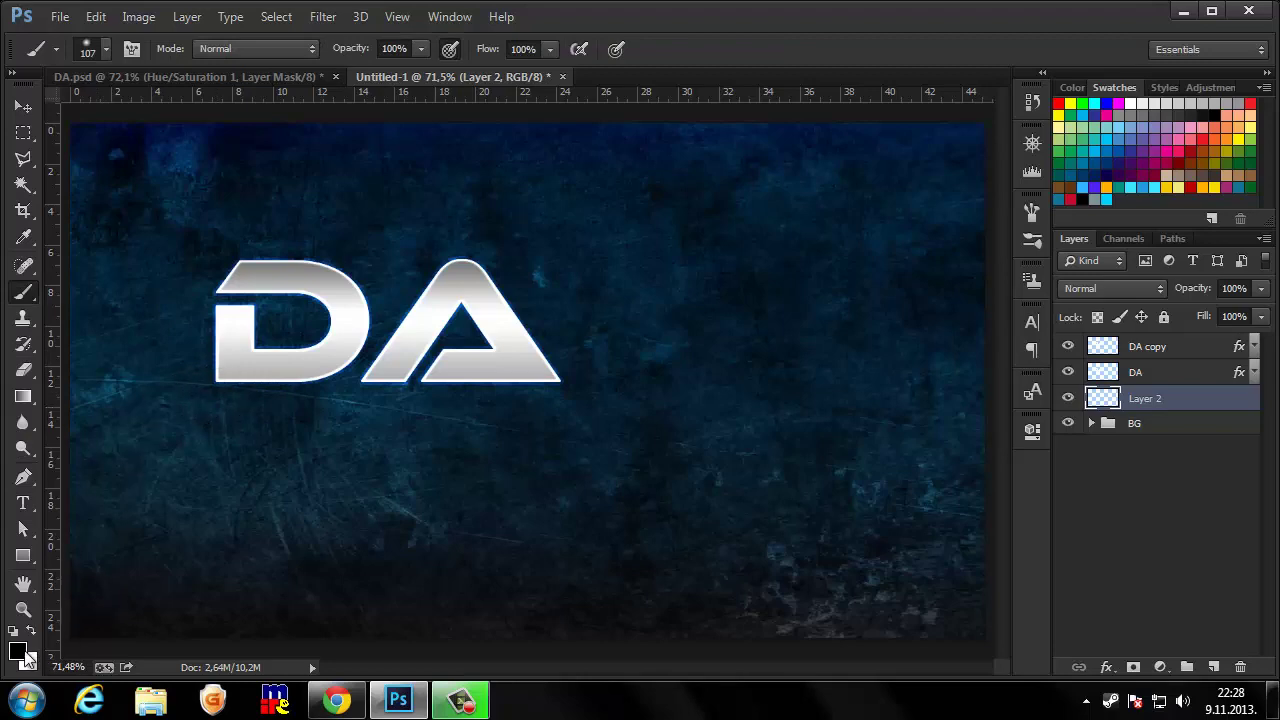
{"action": "left_click", "coordinate": [17, 651]}
{"action": "left_click", "coordinate": [894, 280]}
{"action": "left_click", "coordinate": [31, 630]}
{"action": "left_click", "coordinate": [32, 630]}
{"action": "right_click", "coordinate": [207, 392]}
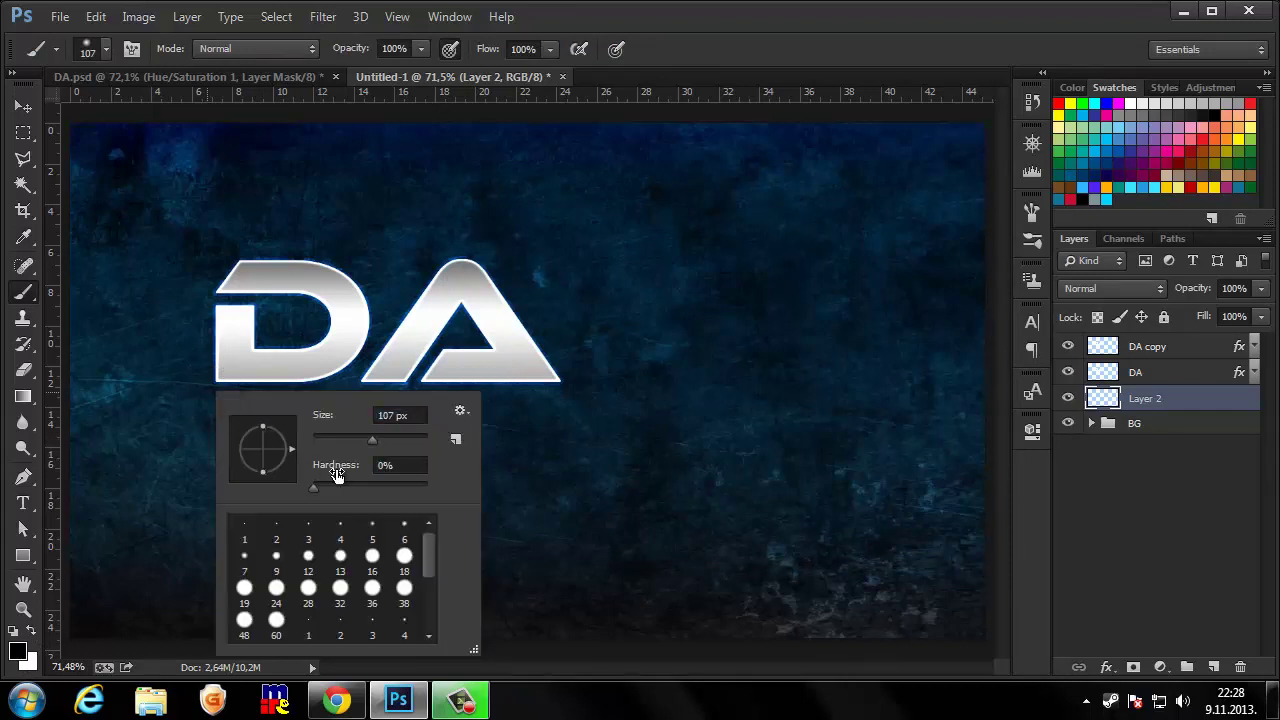
{"action": "left_click_drag", "start_coordinate": [381, 442], "coordinate": [373, 443]}
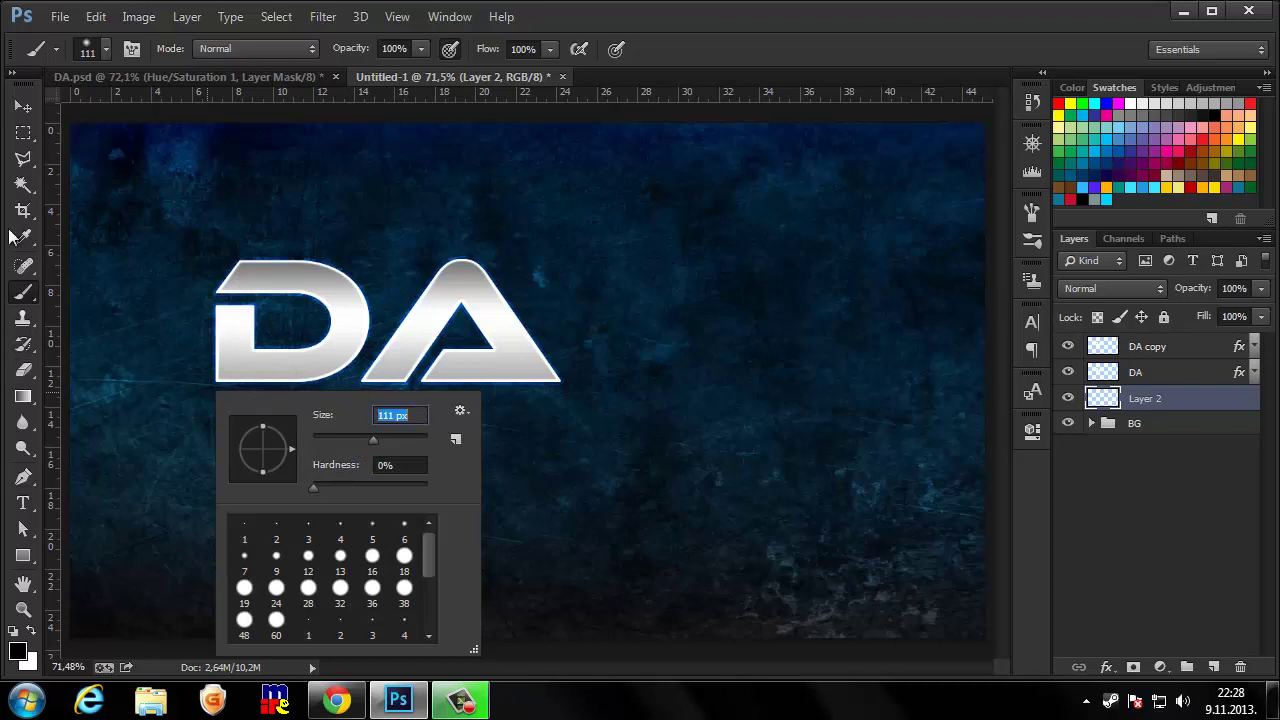
{"action": "key", "text": "Return"}
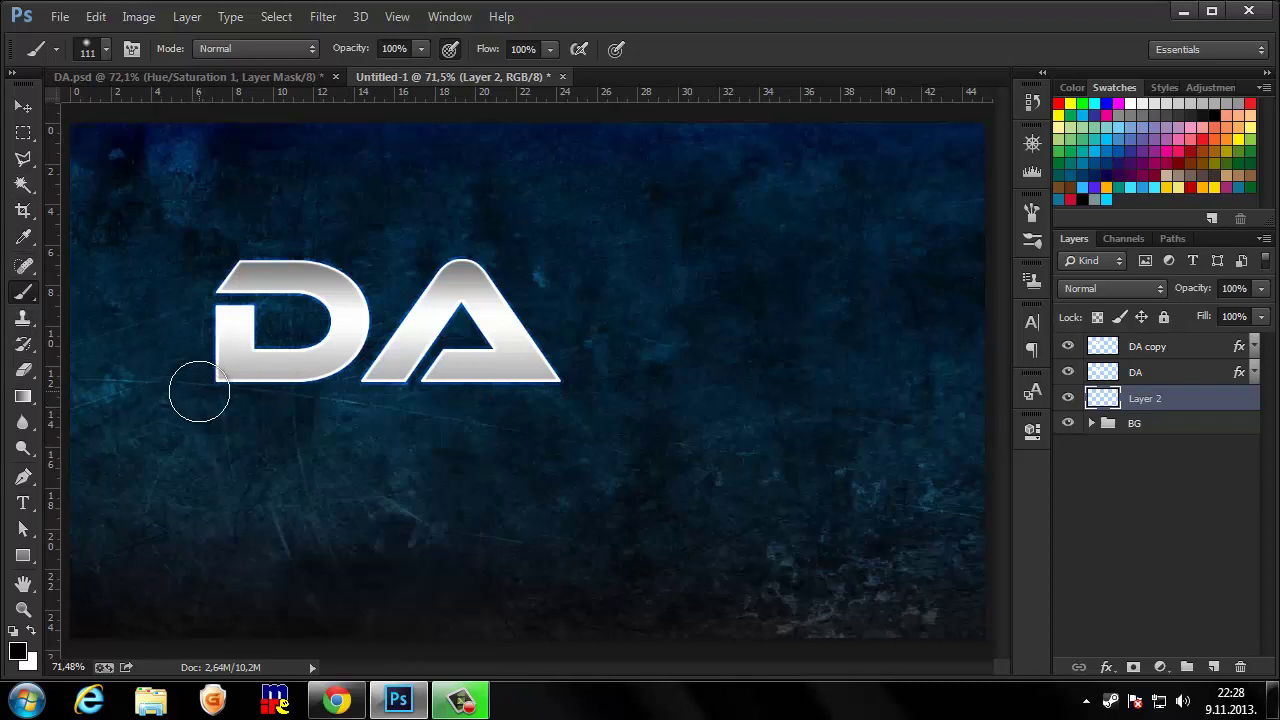
{"action": "mouse_move", "coordinate": [202, 391]}
{"action": "left_mouse_down"}
{"action": "mouse_move", "coordinate": [551, 386]}
{"action": "mouse_move", "coordinate": [237, 393]}
{"action": "mouse_move", "coordinate": [497, 378]}
{"action": "left_mouse_up"}
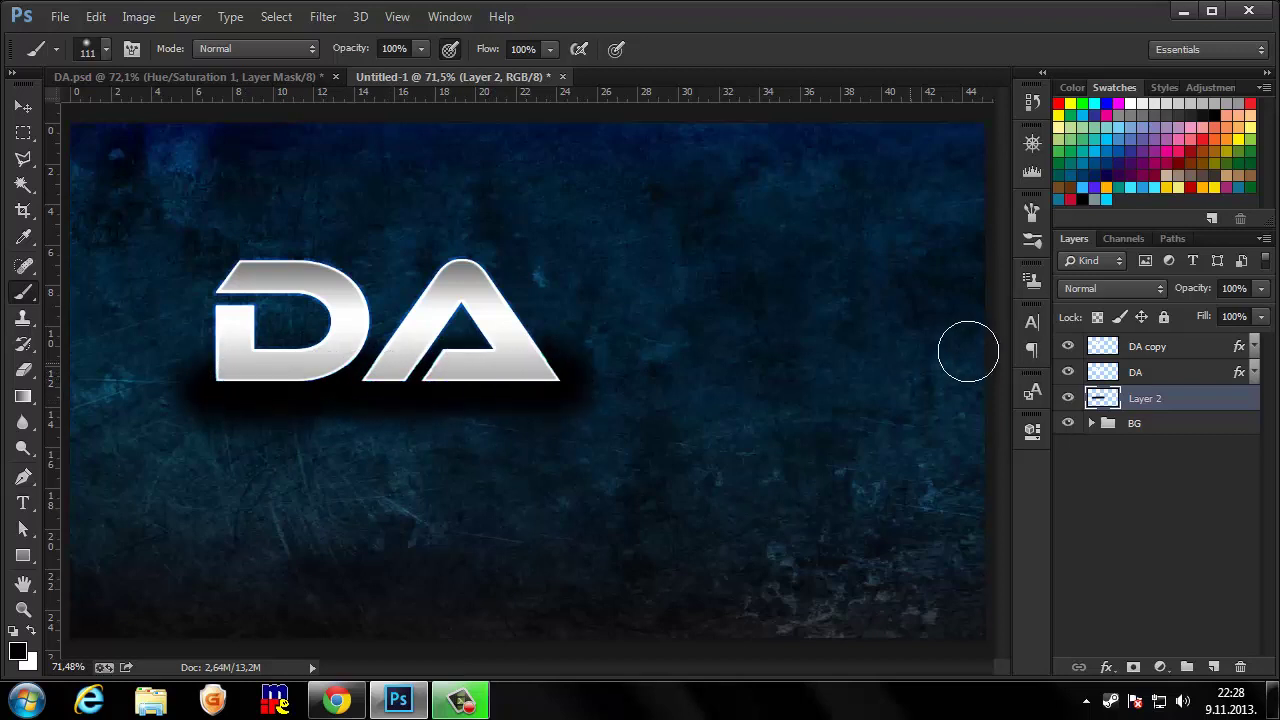
- Flare the shadow's bottom in perspective, squash it to about 70% height, and nudge it under the logo
{"action": "left_click", "coordinate": [23, 106]}
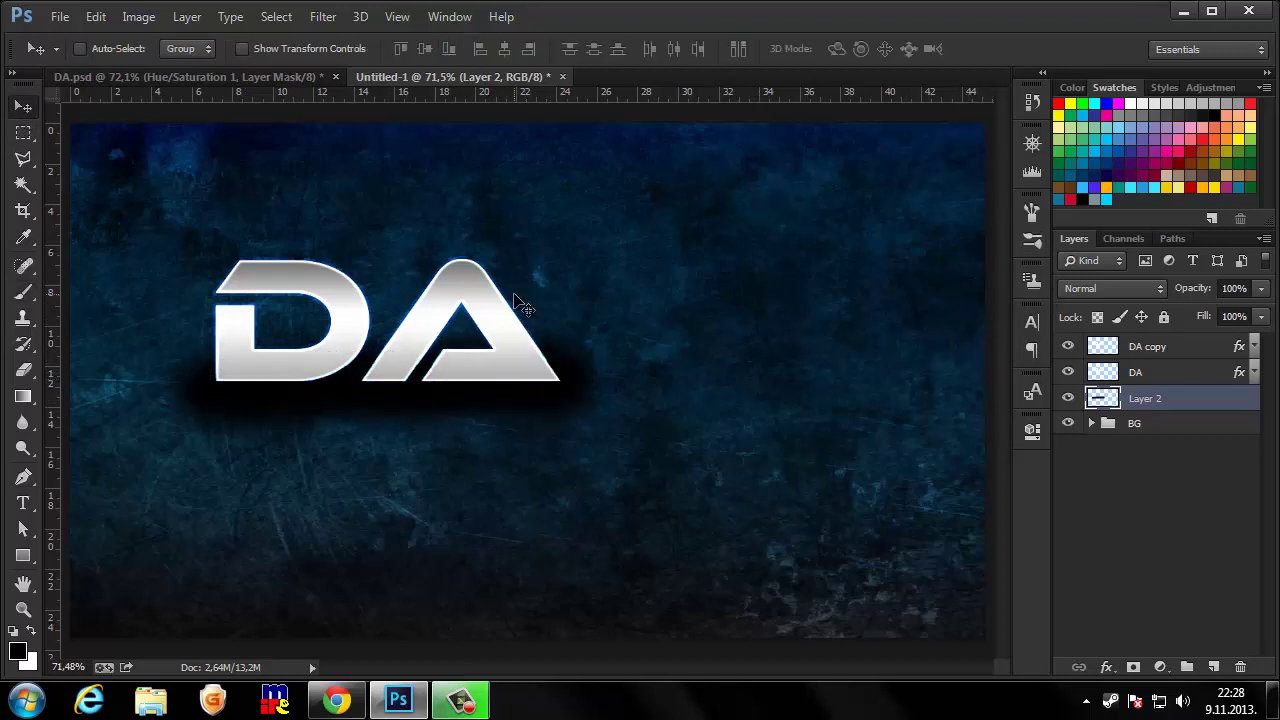
{"action": "key", "text": "ctrl+t"}
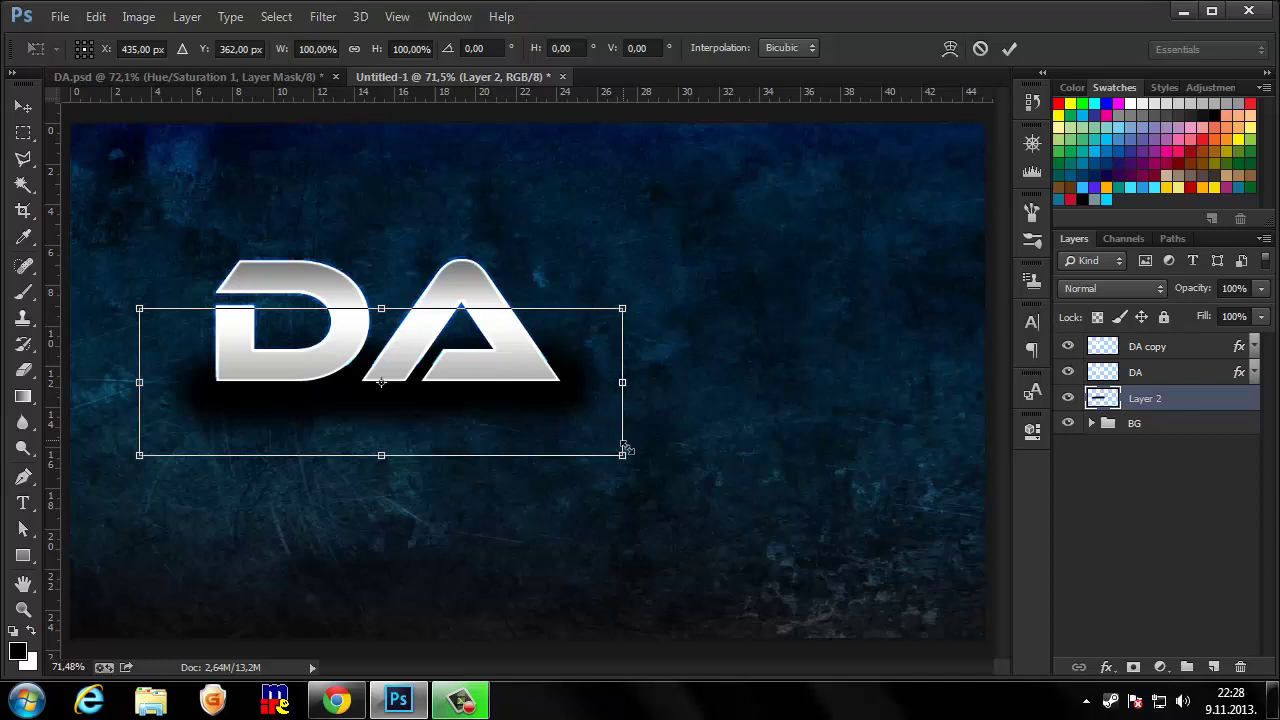
{"action": "left_click_drag", "start_coordinate": [624, 457], "coordinate": [698, 455]}
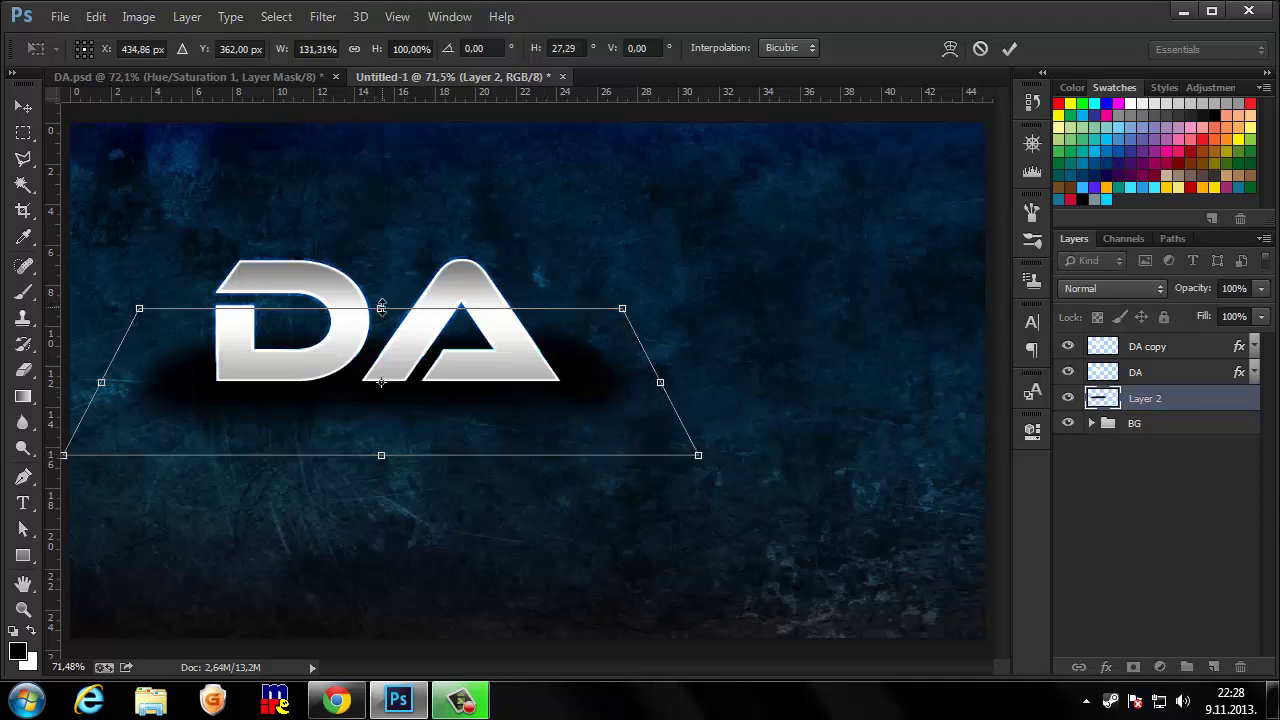
{"action": "left_click_drag", "start_coordinate": [381, 307], "coordinate": [383, 317]}
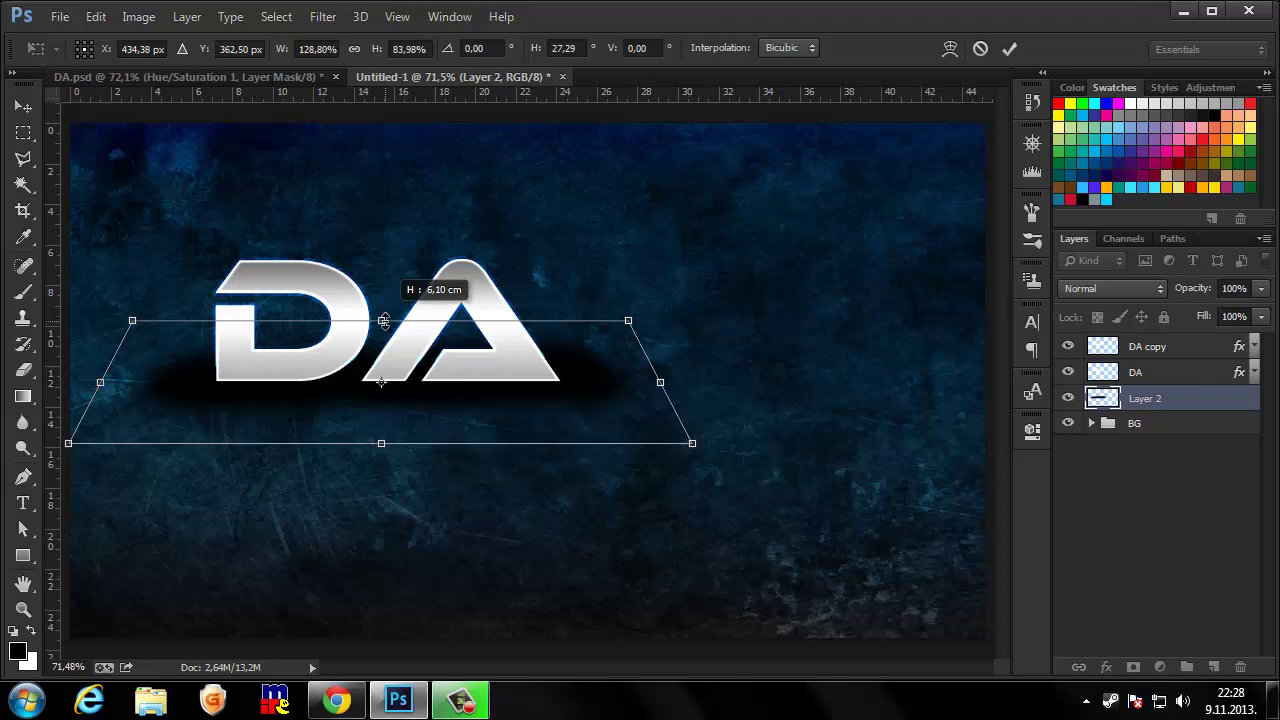
{"action": "left_click_drag", "start_coordinate": [383, 322], "coordinate": [381, 330]}
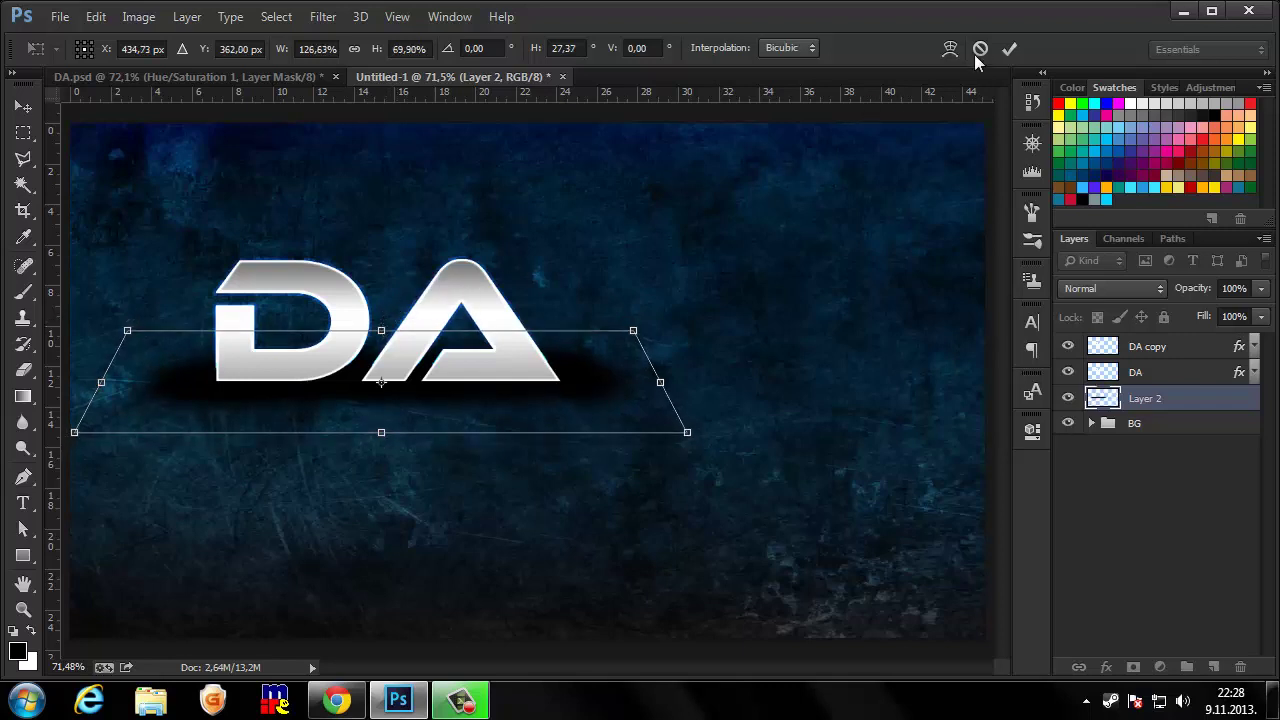
{"action": "left_click", "coordinate": [1009, 48]}
{"action": "left_click_drag", "start_coordinate": [414, 391], "coordinate": [410, 399]}
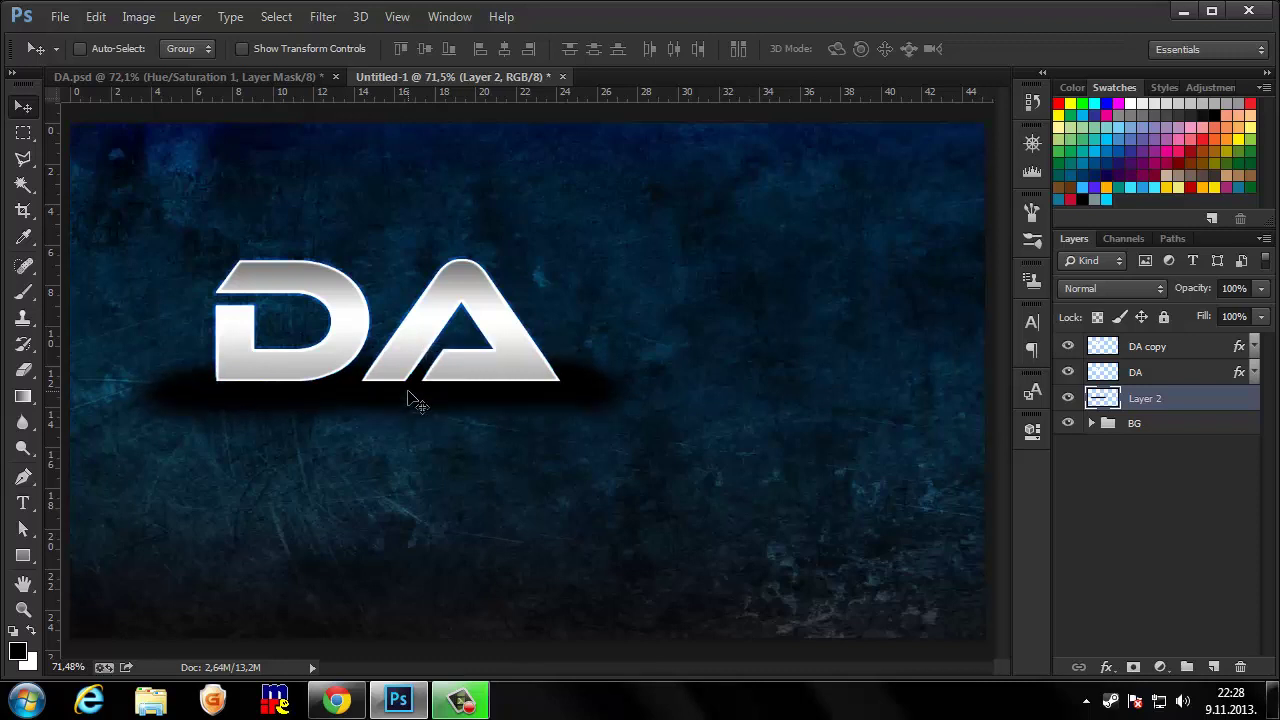
- Narrow the shadow to about 95% width
{"action": "key", "text": "ctrl+t"}
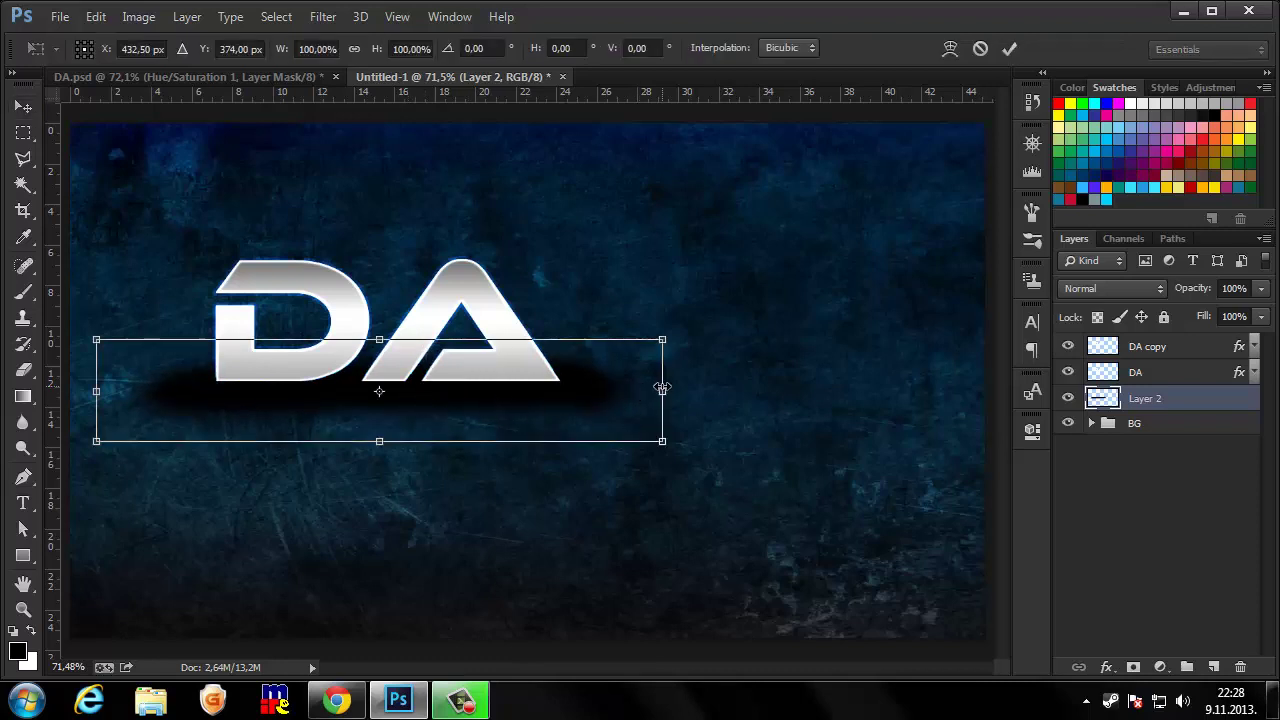
{"action": "left_click_drag", "start_coordinate": [662, 388], "coordinate": [647, 390]}
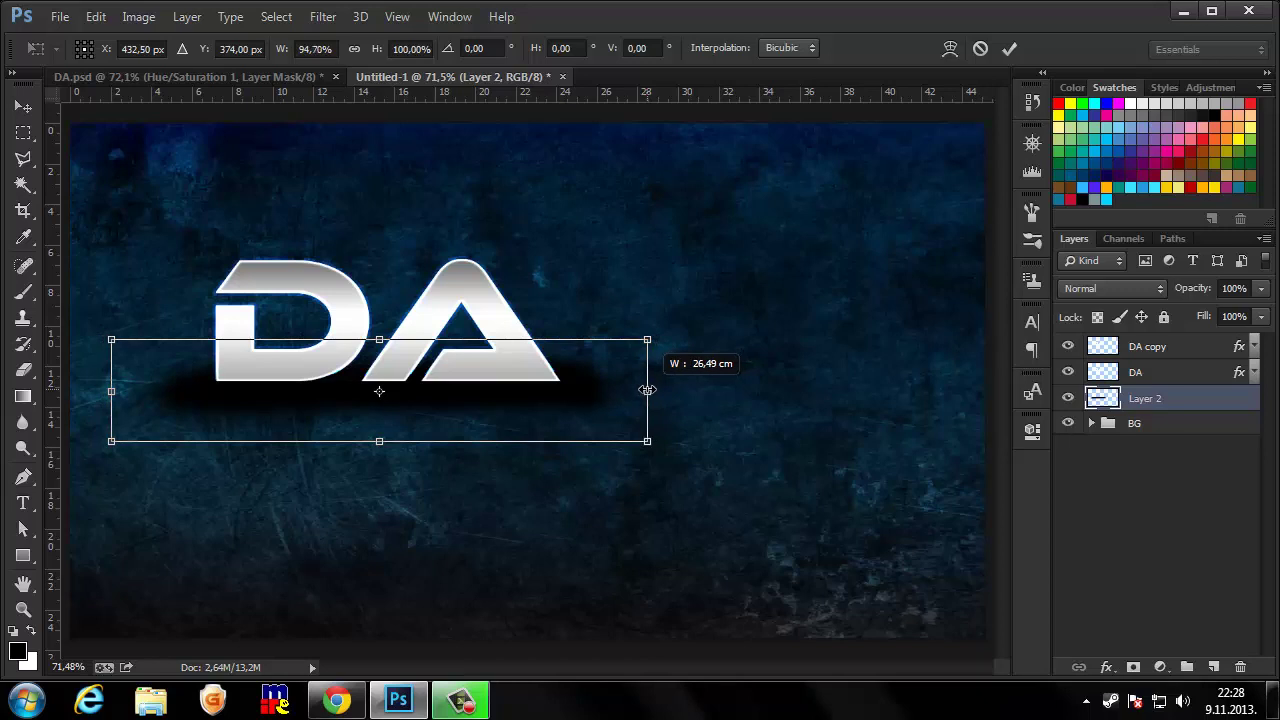
{"action": "left_click", "coordinate": [1008, 50]}
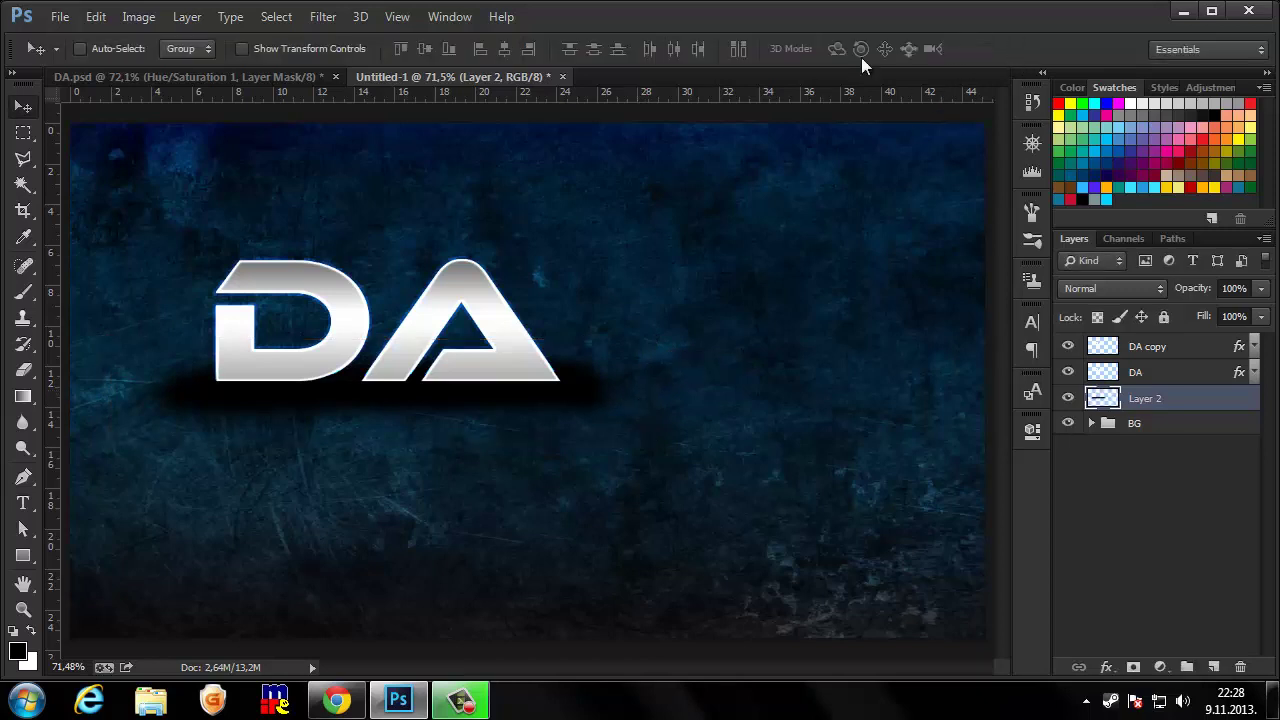
- Apply a 10-pixel Gaussian Blur to the Layer 2 shadow
{"action": "left_click", "coordinate": [318, 17]}
{"action": "mouse_move", "coordinate": [440, 237]}
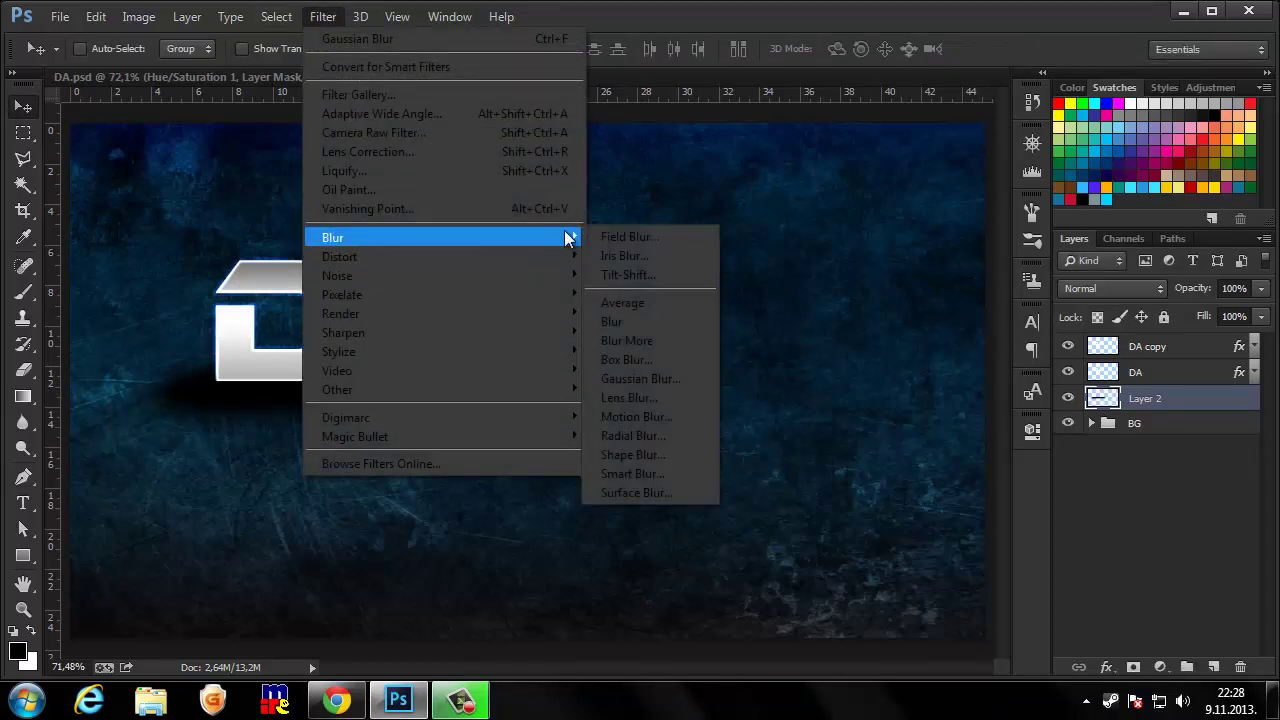
{"action": "left_click", "coordinate": [645, 378]}
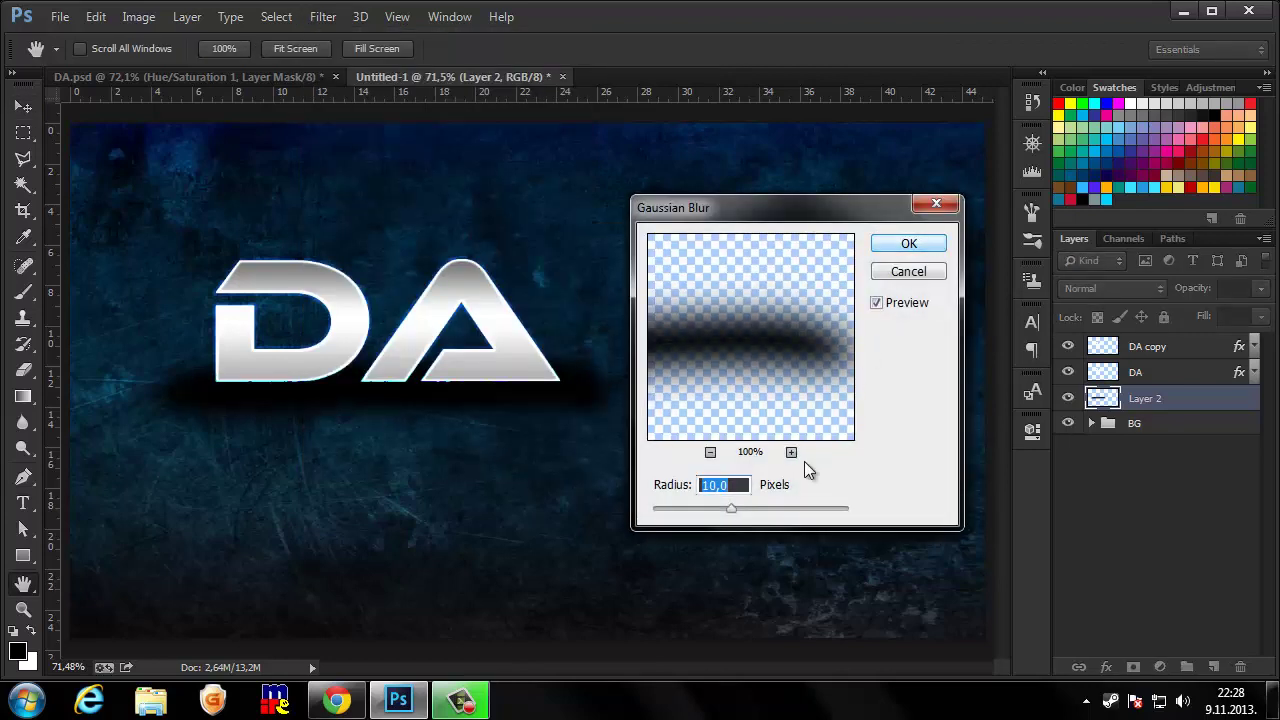
{"action": "left_click", "coordinate": [912, 246]}
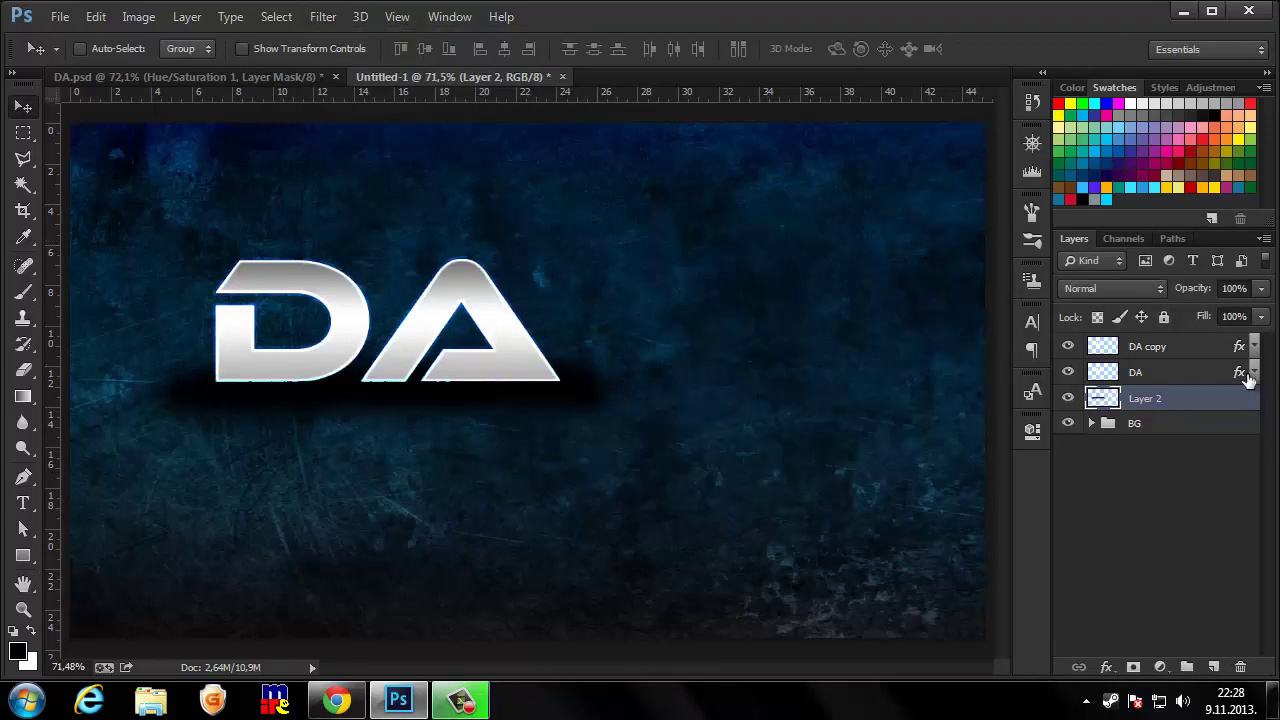
{"action": "left_click", "coordinate": [1162, 350], "text": "shift"}
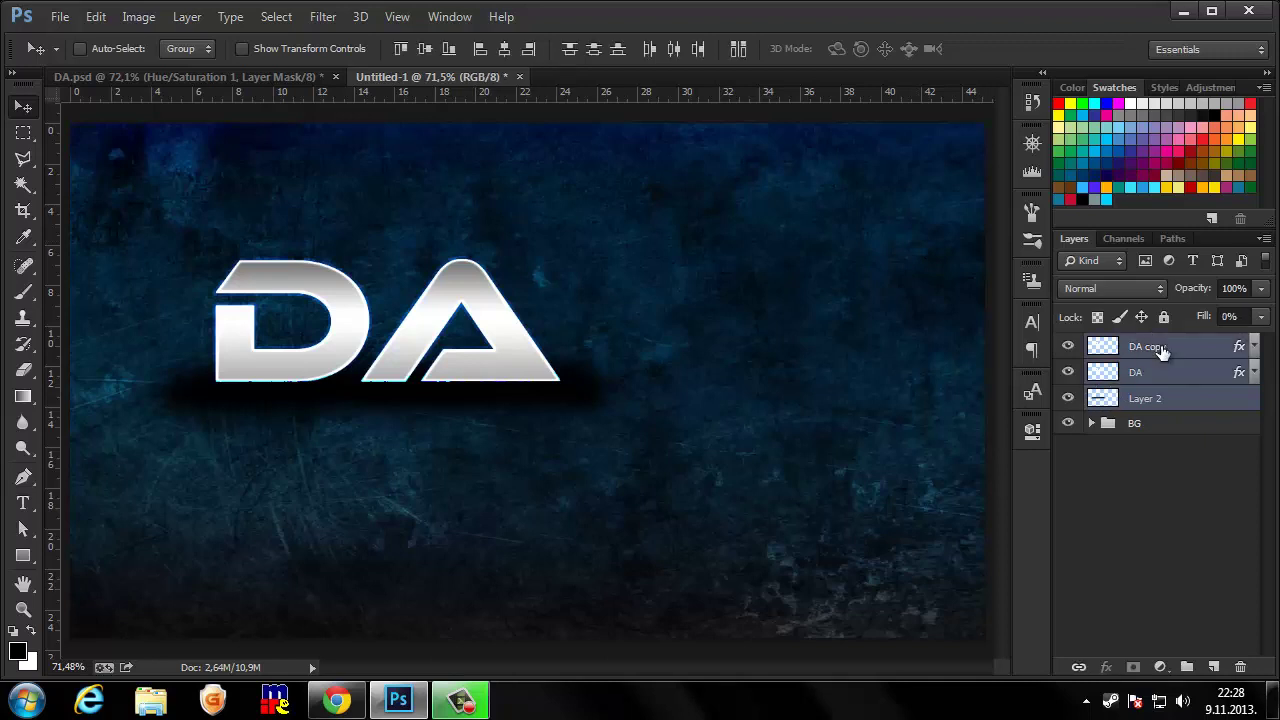
- Group DA copy, DA and Layer 2 and rename the group 'text'
{"action": "key", "text": "ctrl+g"}
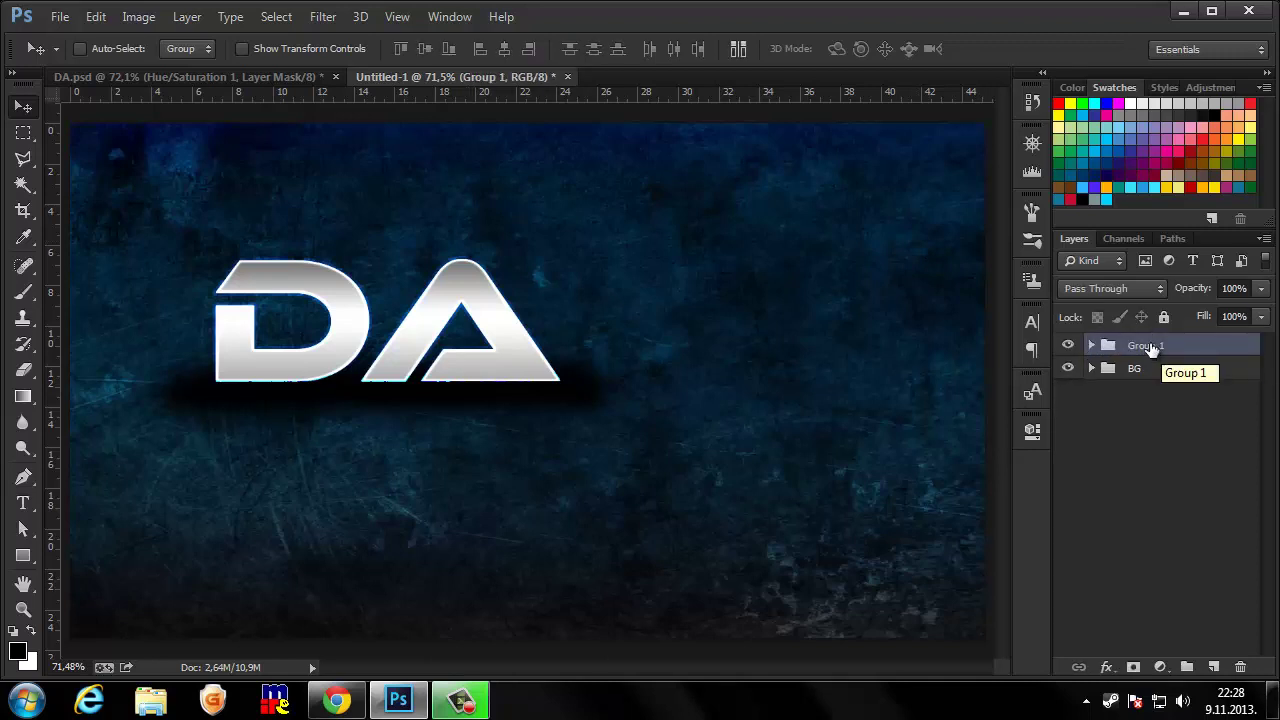
{"action": "double_click", "coordinate": [1147, 346]}
{"action": "key", "text": "BackSpace"}
{"action": "type", "text": "tex"}
{"action": "type", "text": "t"}
{"action": "key", "text": "Return"}
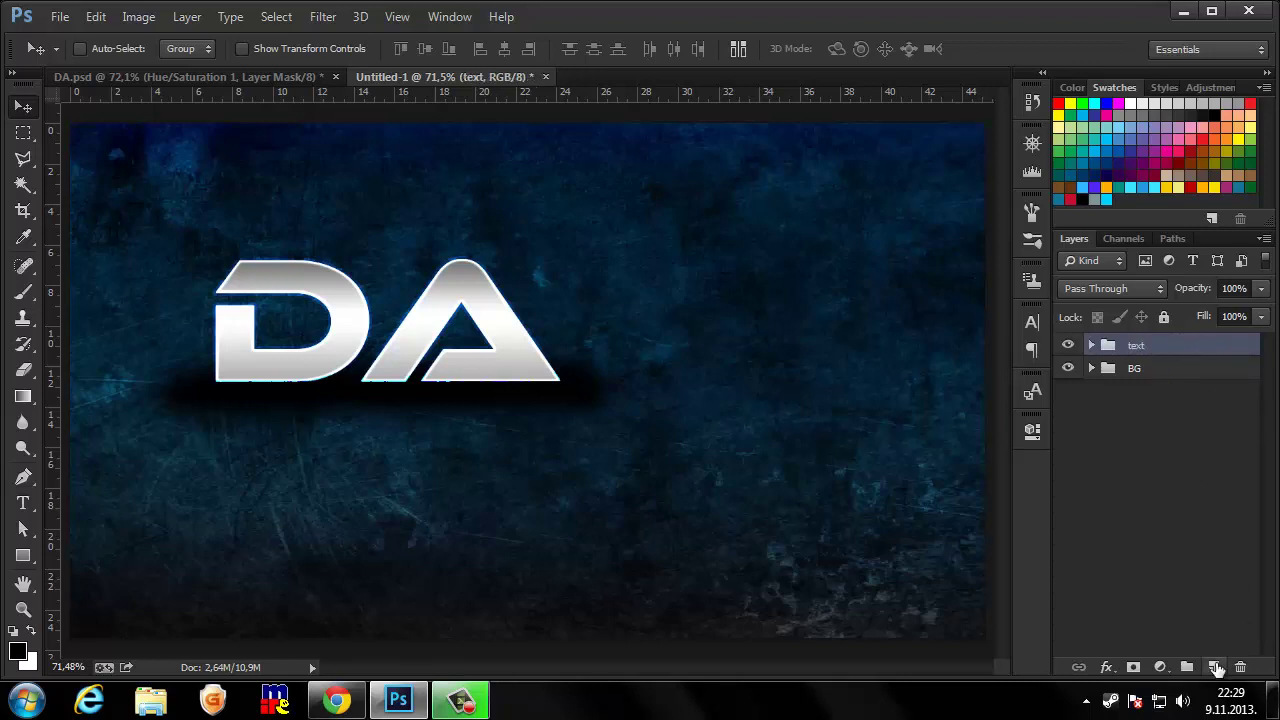
- Place the Render 2 chevron image and move it against the left side of the D
{"action": "left_click", "coordinate": [60, 17]}
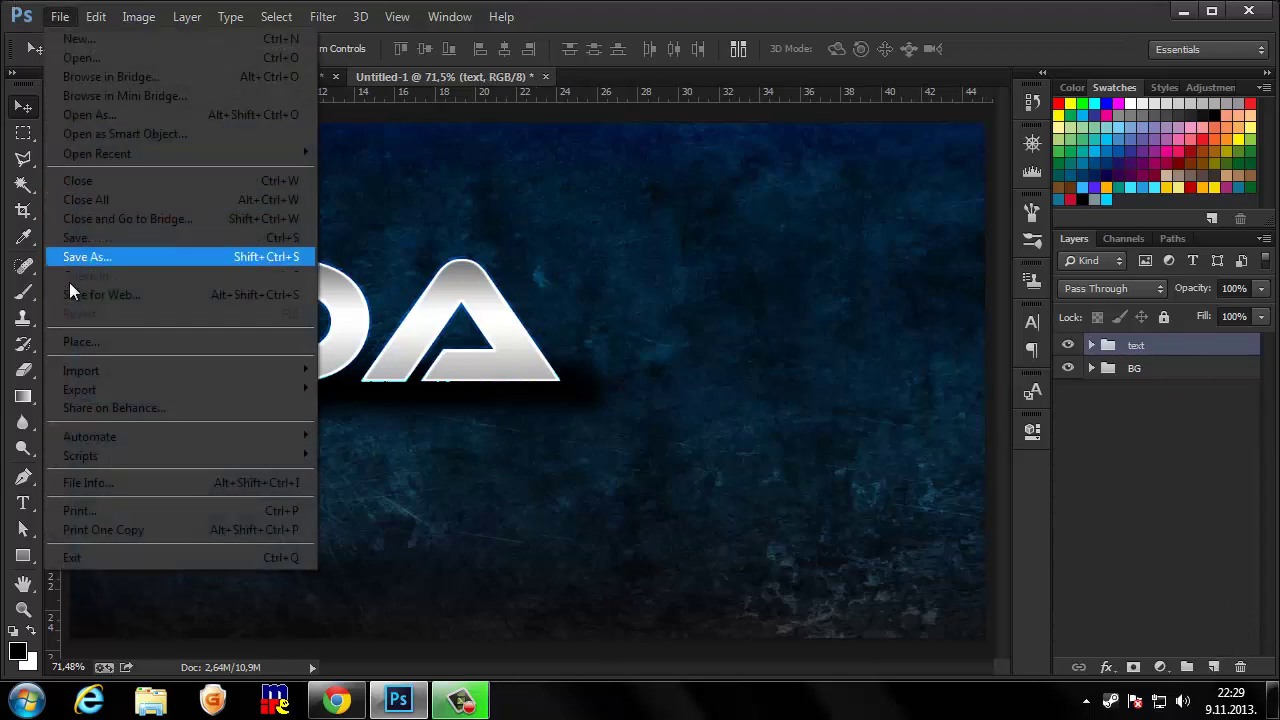
{"action": "left_click", "coordinate": [86, 343]}
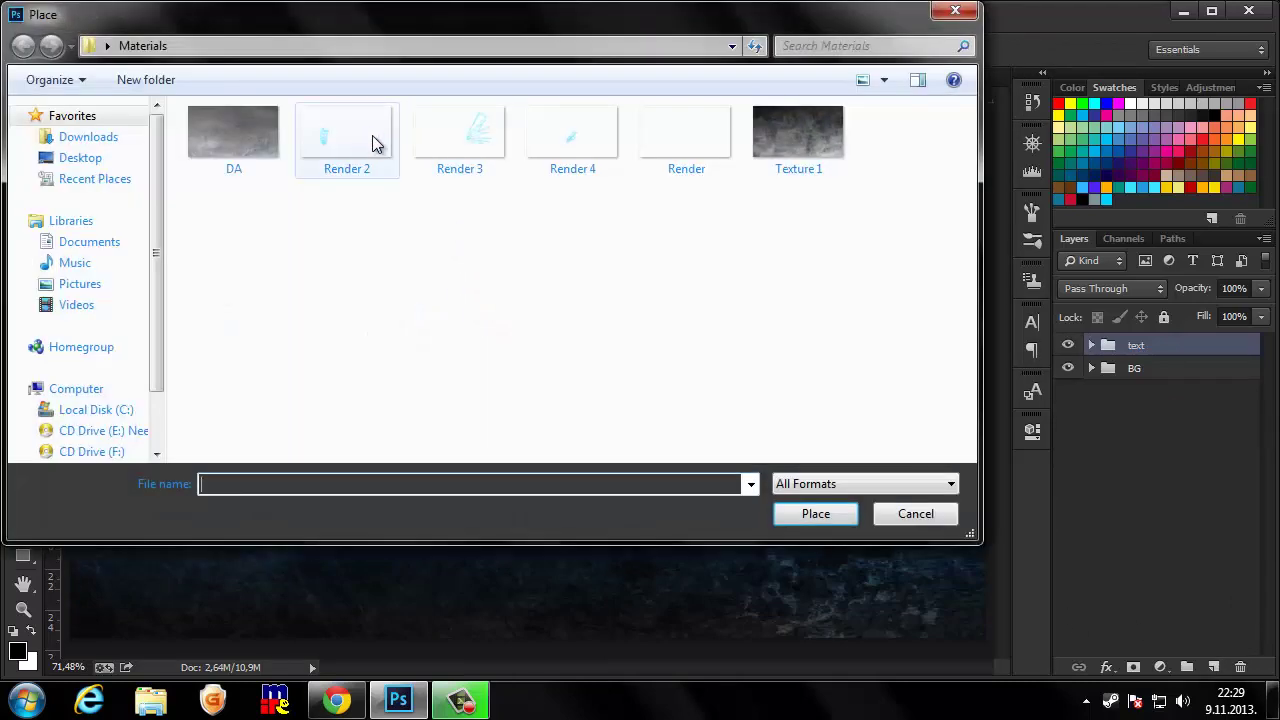
{"action": "left_click", "coordinate": [350, 152]}
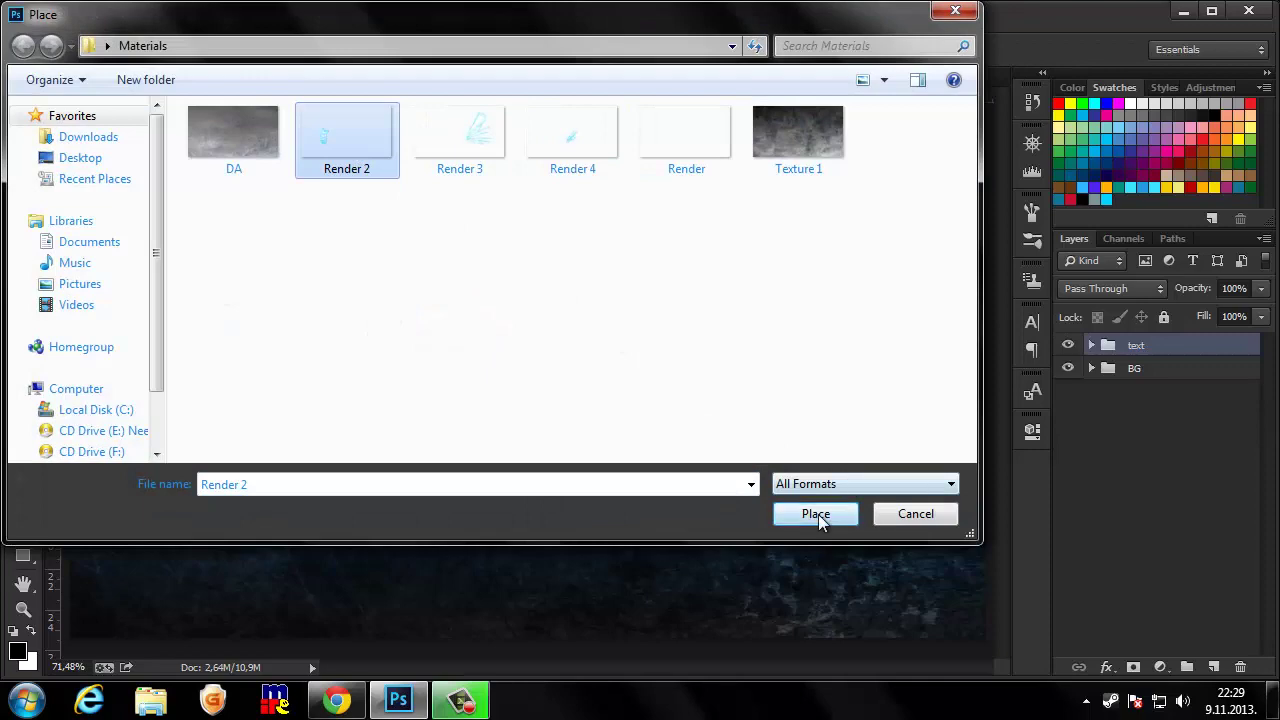
{"action": "left_click", "coordinate": [816, 514]}
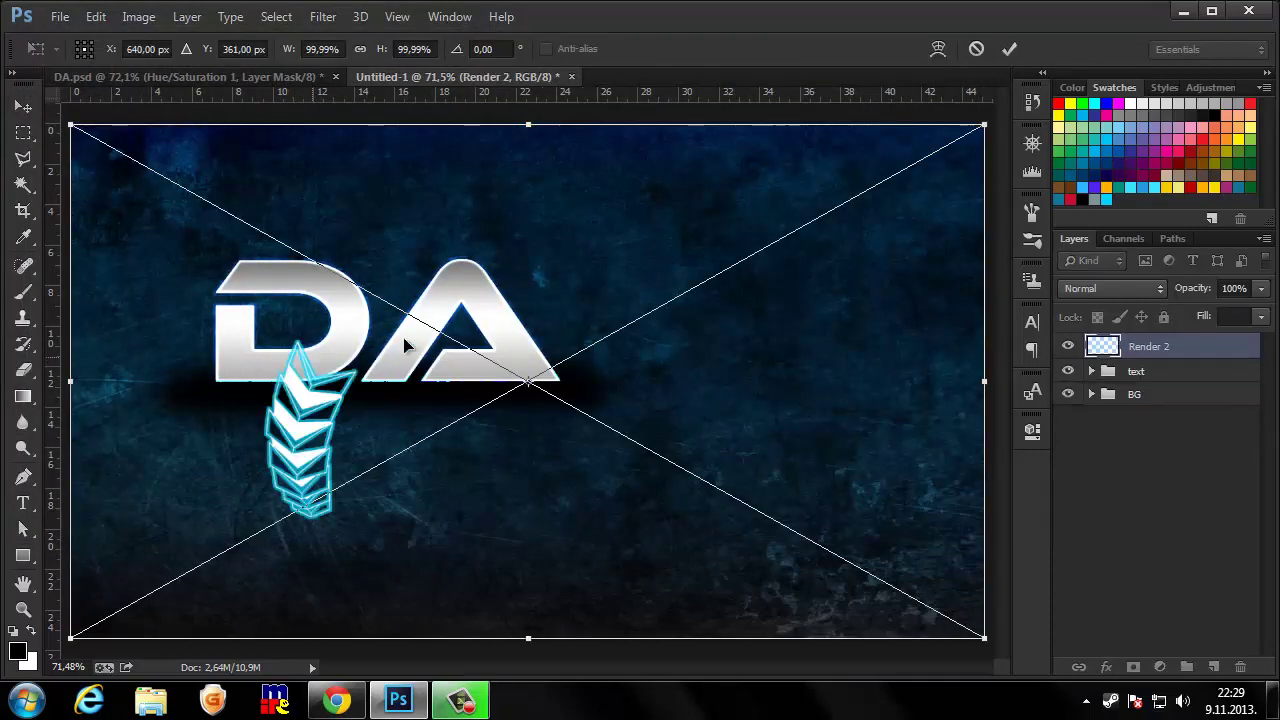
{"action": "left_click", "coordinate": [1006, 49]}
{"action": "left_click_drag", "start_coordinate": [298, 456], "coordinate": [170, 333]}
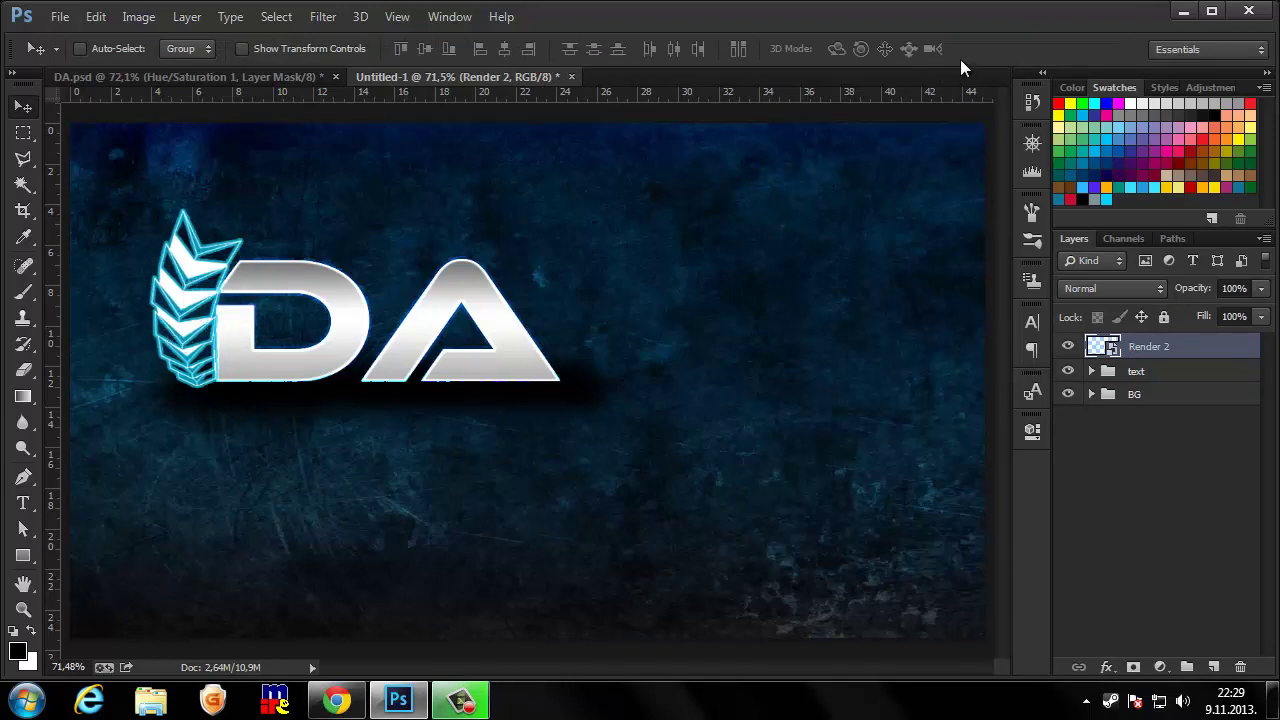
{"action": "left_click", "coordinate": [60, 17]}
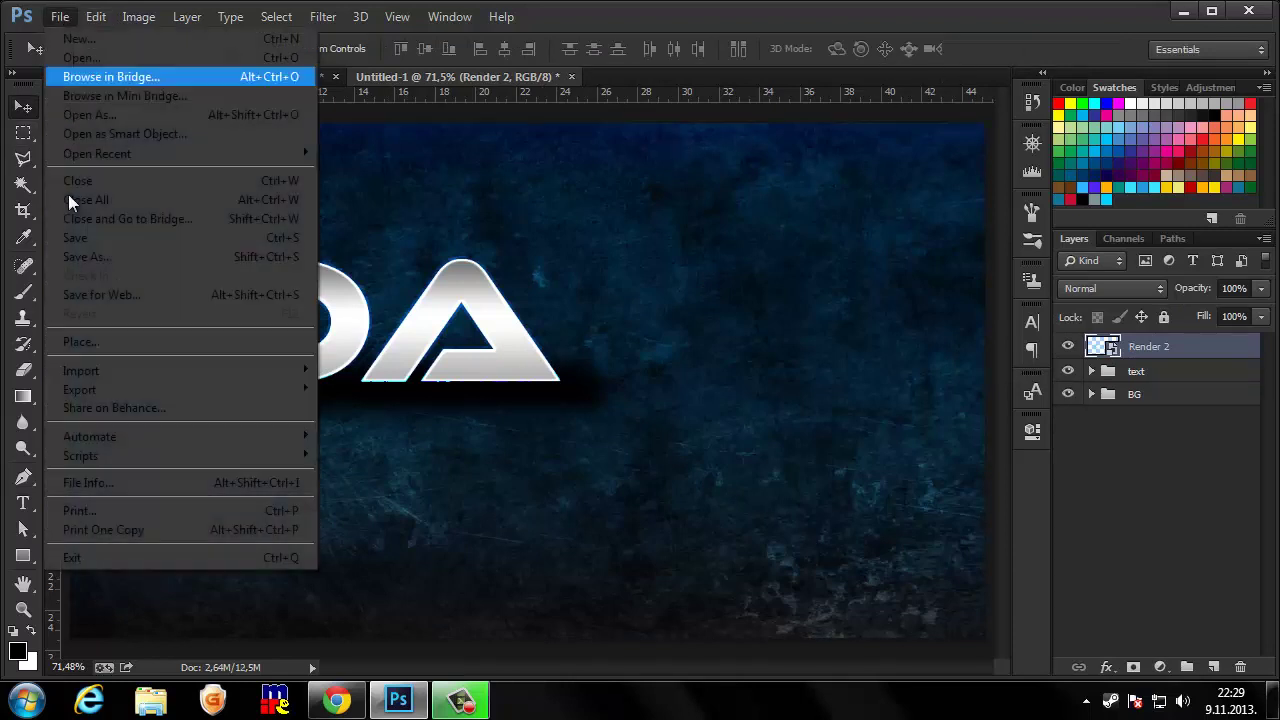
- Place Render 3 and position its light burst to the right of the A
{"action": "left_click", "coordinate": [98, 343]}
{"action": "left_click", "coordinate": [447, 150]}
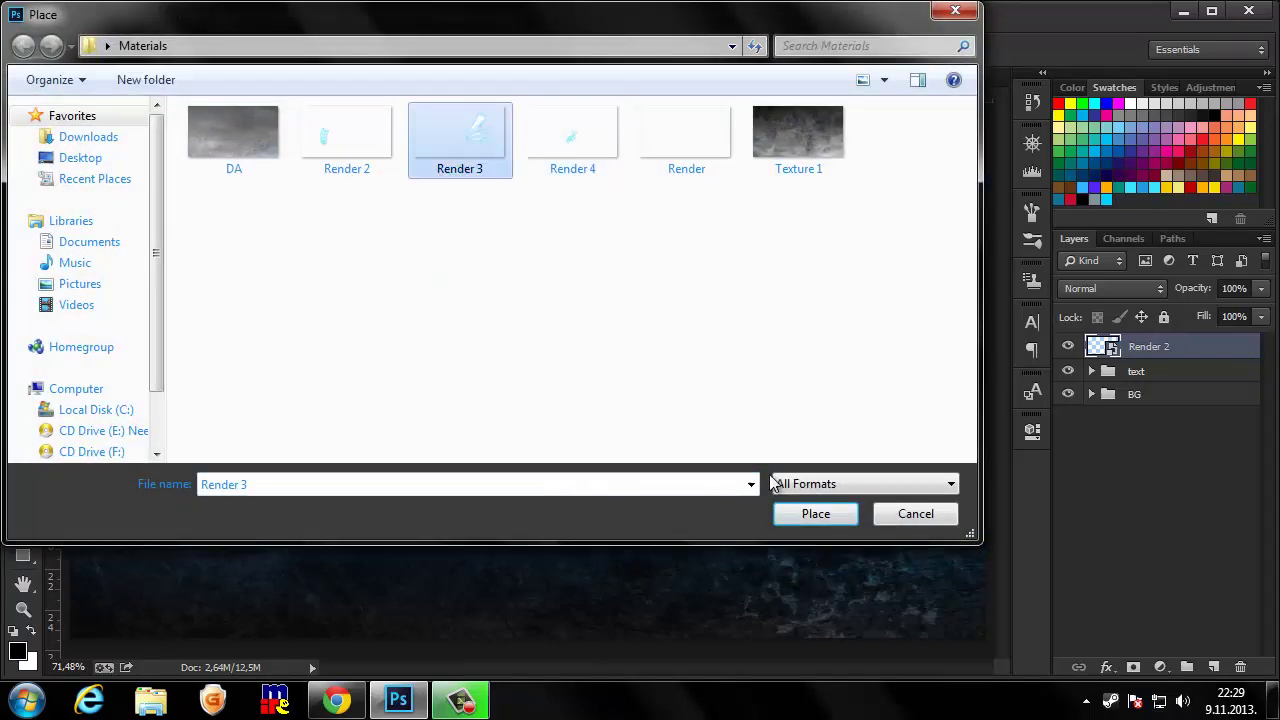
{"action": "left_click", "coordinate": [813, 514]}
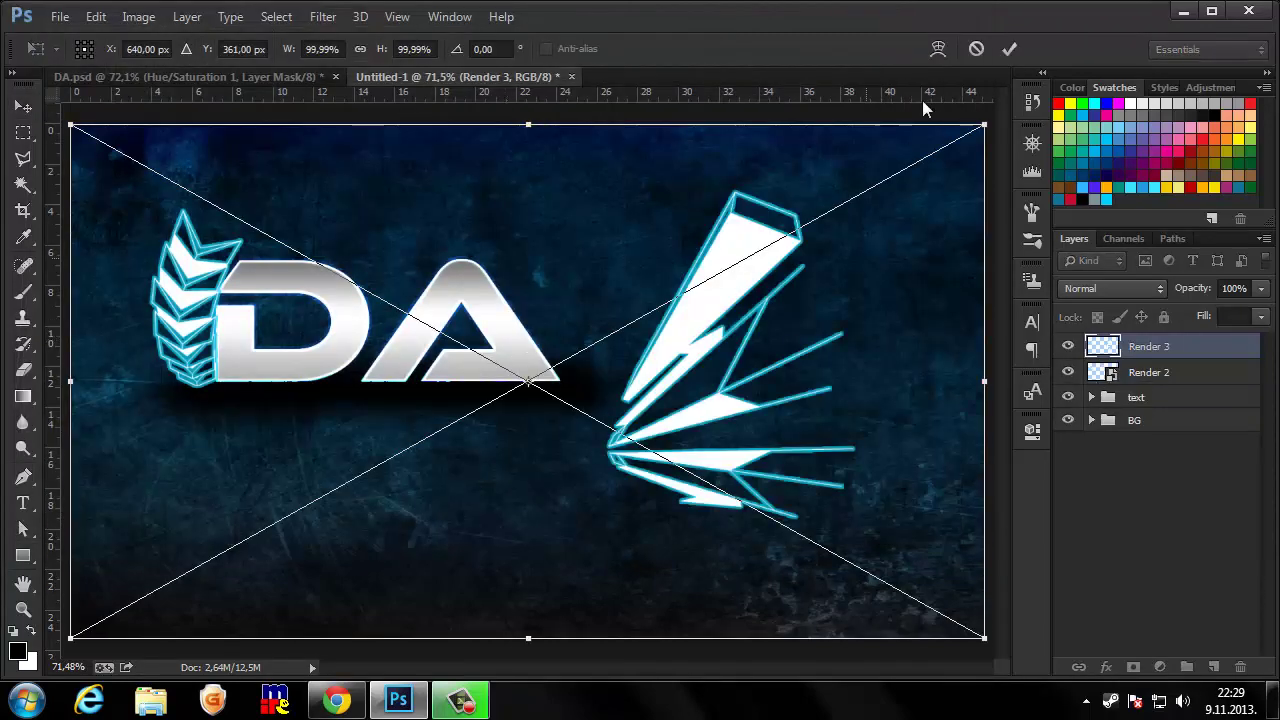
{"action": "left_click", "coordinate": [1009, 49]}
{"action": "left_click_drag", "start_coordinate": [686, 343], "coordinate": [608, 309]}
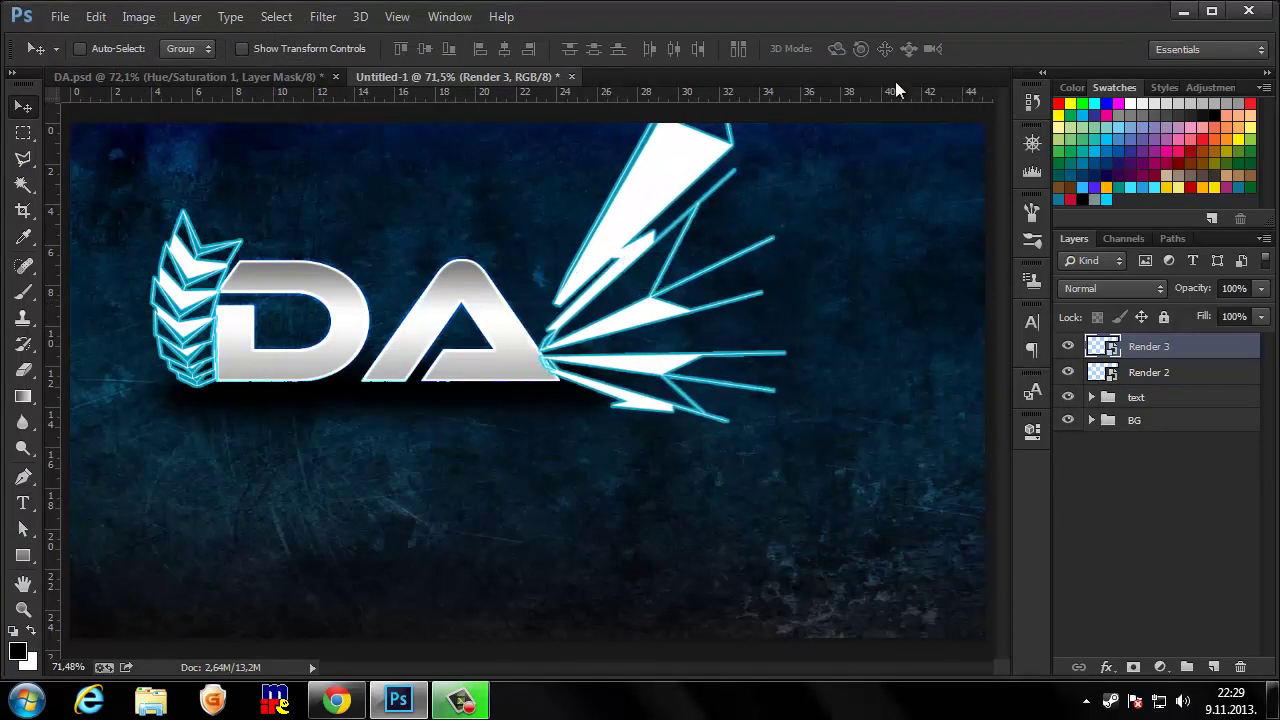
- Place Render 4 and move its blue splash onto the DA letters
{"action": "left_click", "coordinate": [60, 17]}
{"action": "left_click", "coordinate": [111, 345]}
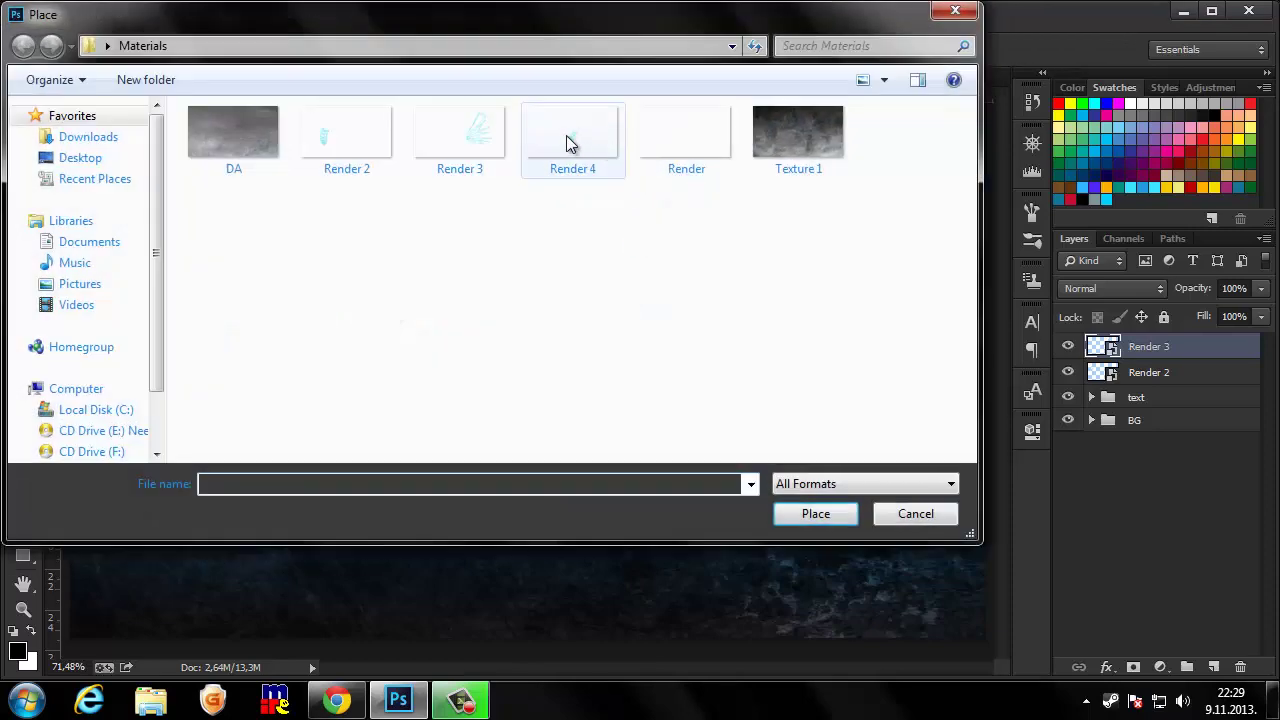
{"action": "left_click", "coordinate": [588, 160]}
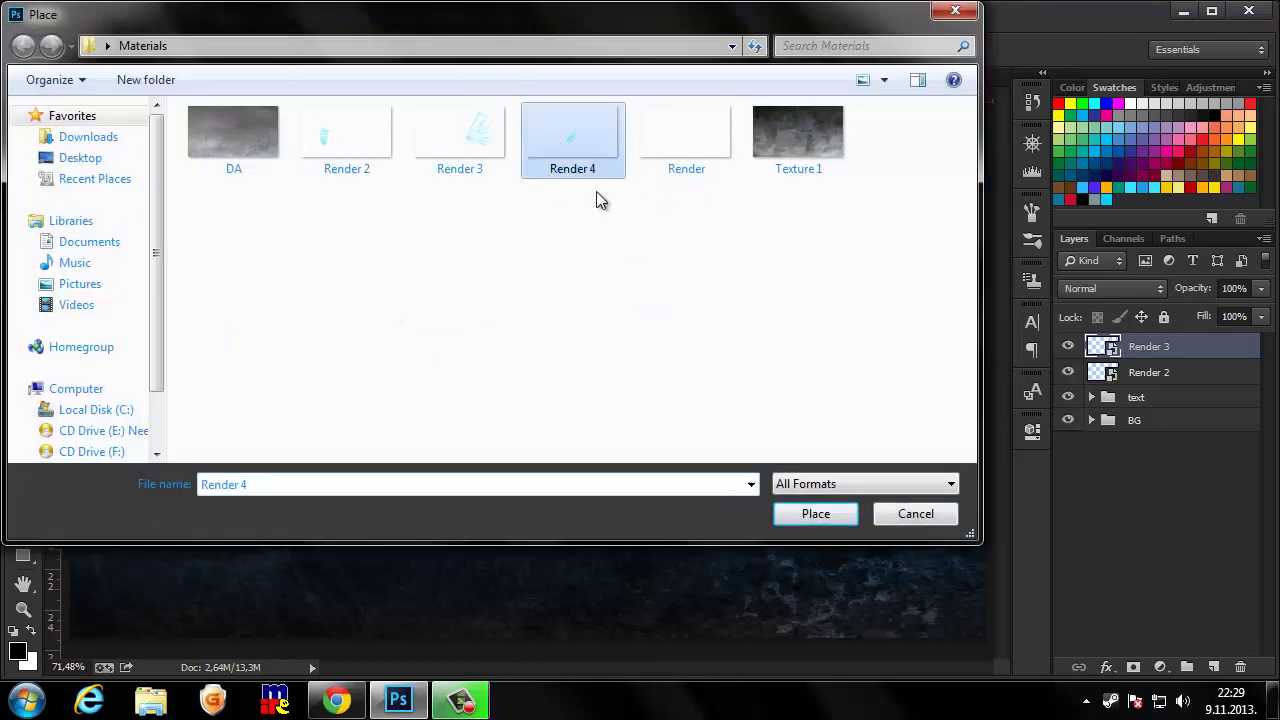
{"action": "left_click", "coordinate": [808, 514]}
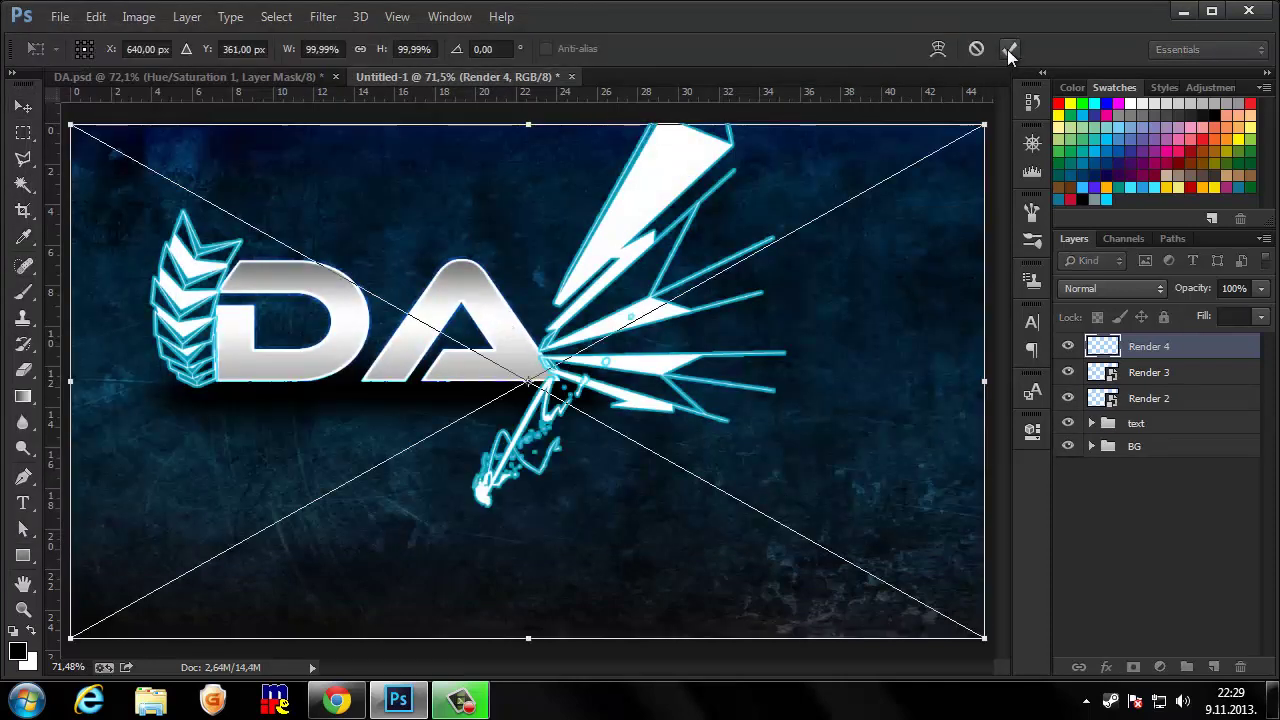
{"action": "left_click", "coordinate": [1009, 48]}
{"action": "mouse_move", "coordinate": [591, 417]}
{"action": "left_mouse_down"}
{"action": "mouse_move", "coordinate": [450, 305]}
{"action": "mouse_move", "coordinate": [460, 298]}
{"action": "left_mouse_up"}
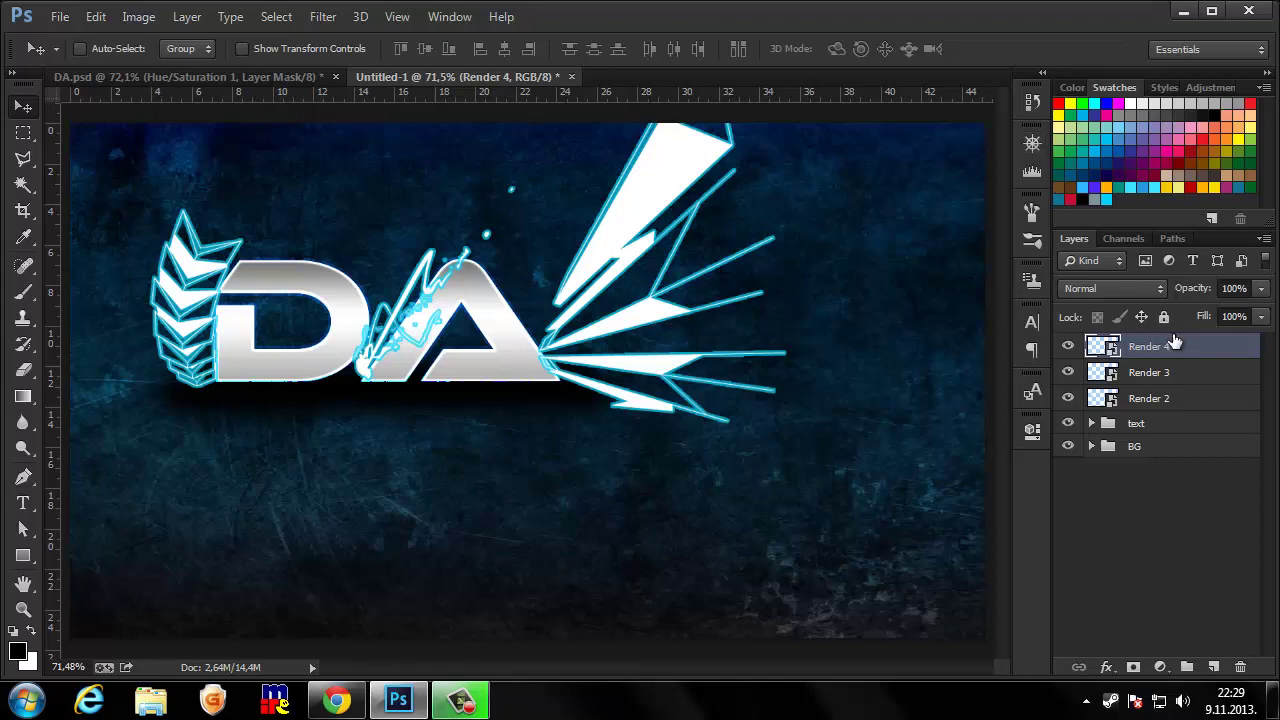
- Group Render 4, 3 and 2 into Group 1 and move it below the text folder
{"action": "left_click", "coordinate": [1183, 397], "text": "shift"}
{"action": "key", "text": "ctrl+g"}
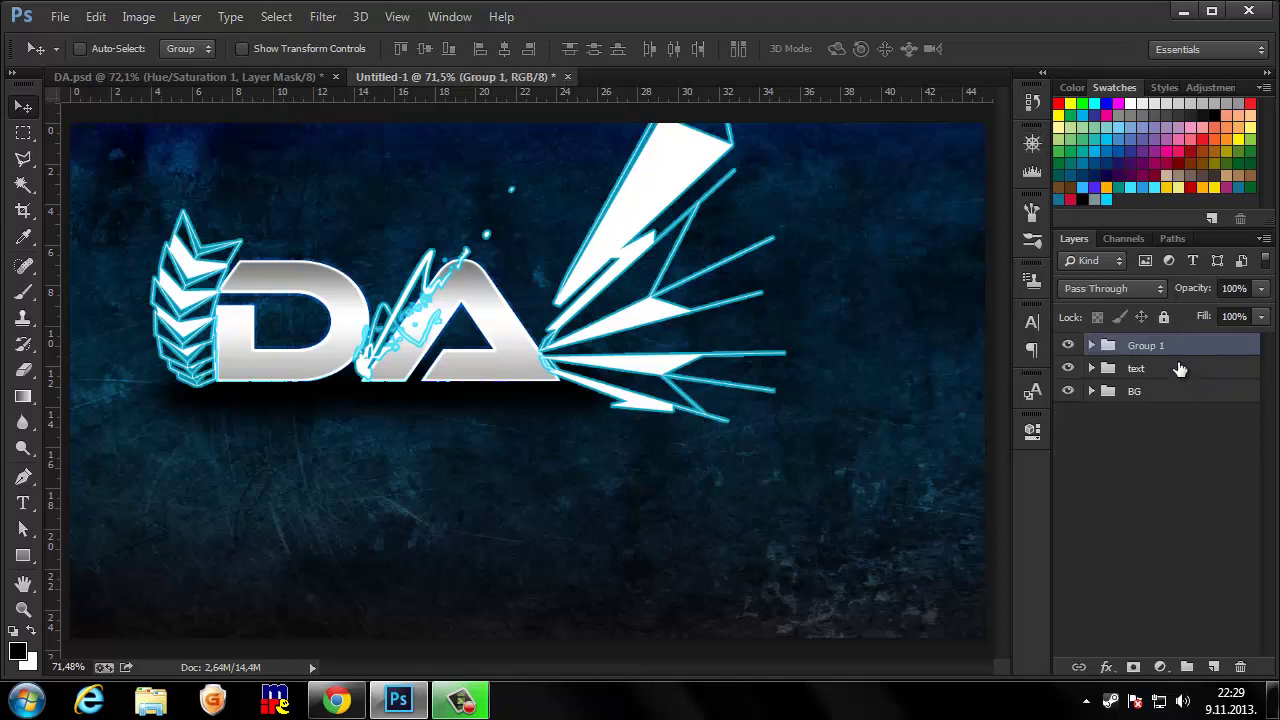
{"action": "left_click_drag", "start_coordinate": [1147, 347], "coordinate": [1165, 378]}
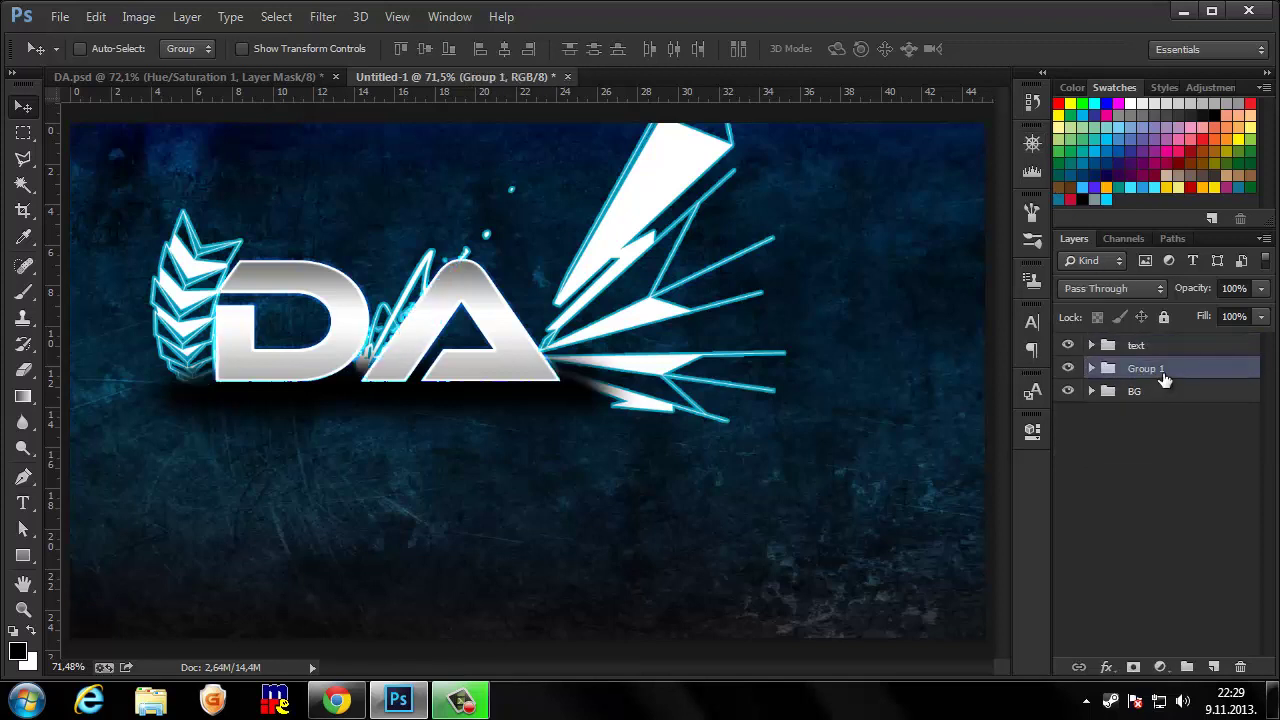
- Nudge the Layer 2 shadow slightly right inside the text folder
{"action": "left_click", "coordinate": [1096, 349]}
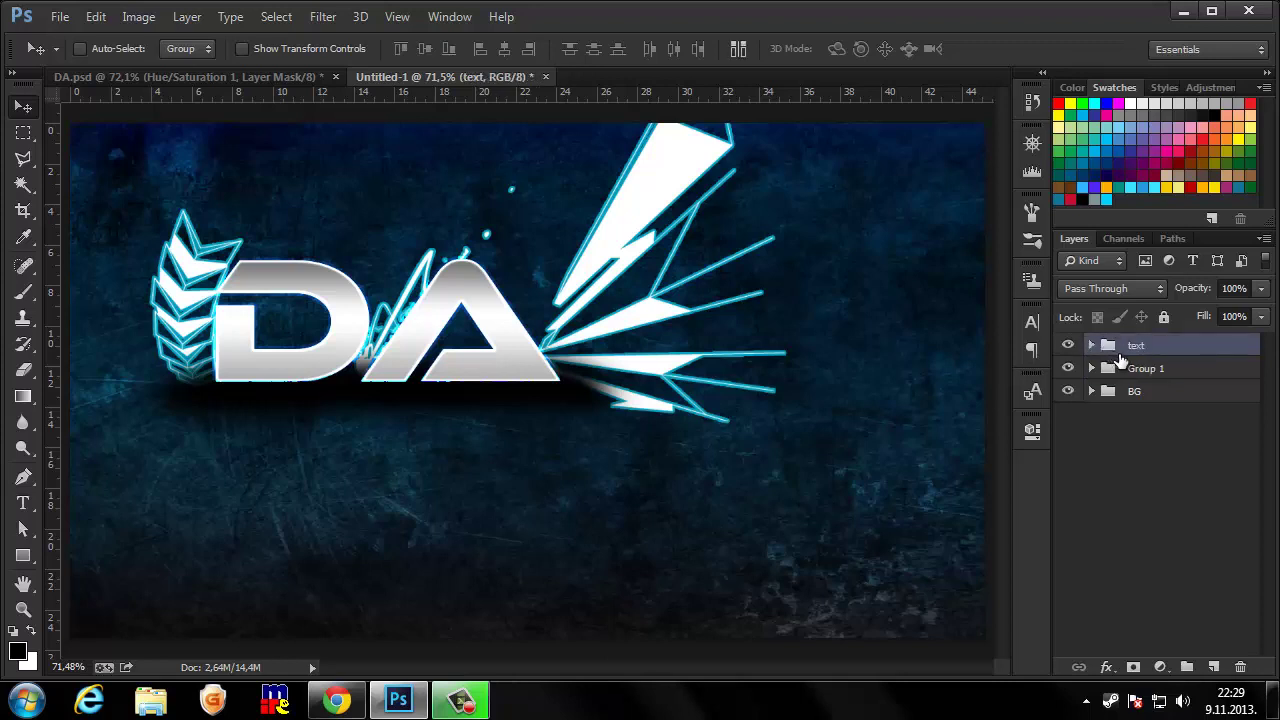
{"action": "left_click", "coordinate": [1094, 346]}
{"action": "left_click", "coordinate": [1165, 425]}
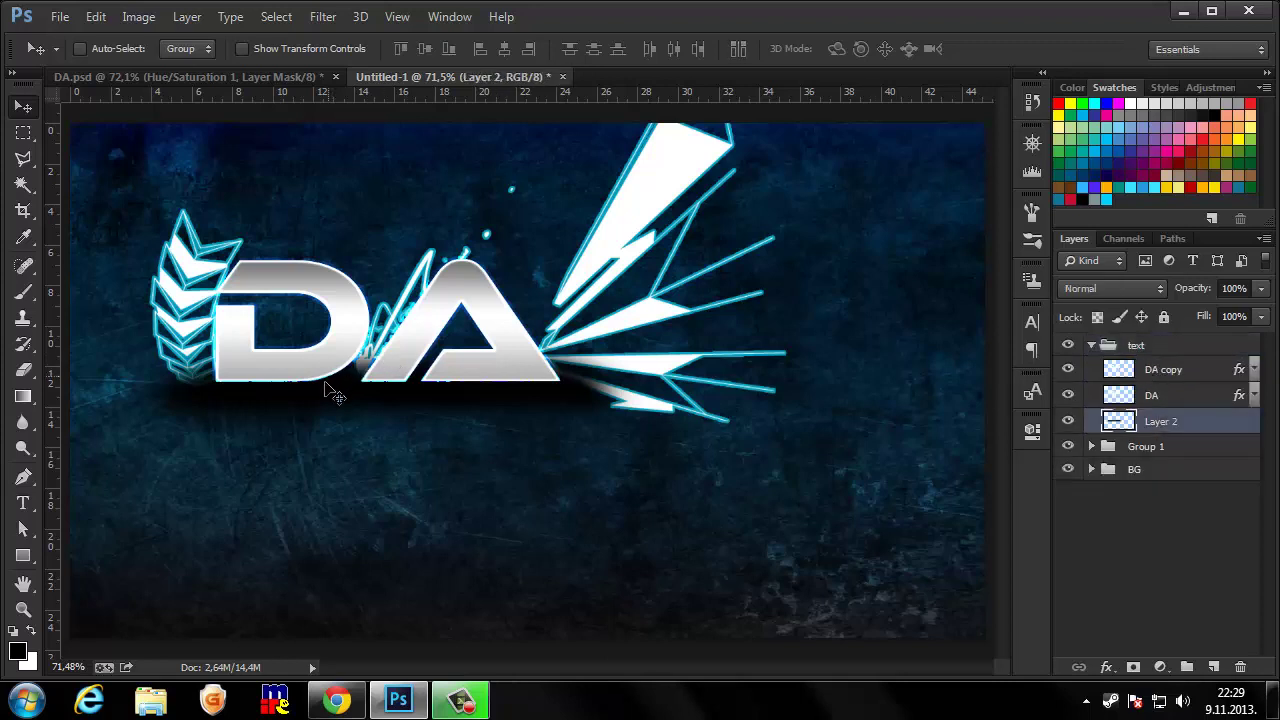
{"action": "mouse_move", "coordinate": [329, 391]}
{"action": "left_mouse_down"}
{"action": "mouse_move", "coordinate": [323, 381]}
{"action": "mouse_move", "coordinate": [334, 390]}
{"action": "left_mouse_up"}
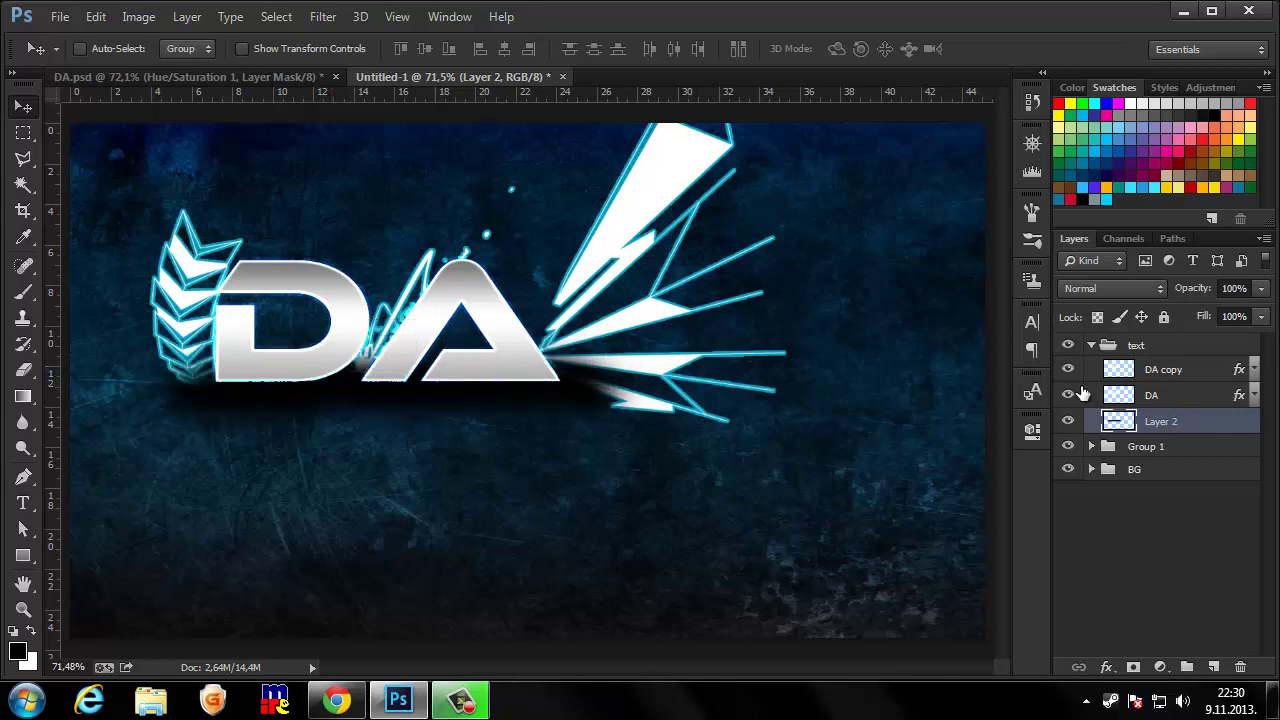
{"action": "left_click", "coordinate": [1092, 344]}
{"action": "key", "text": "b"}
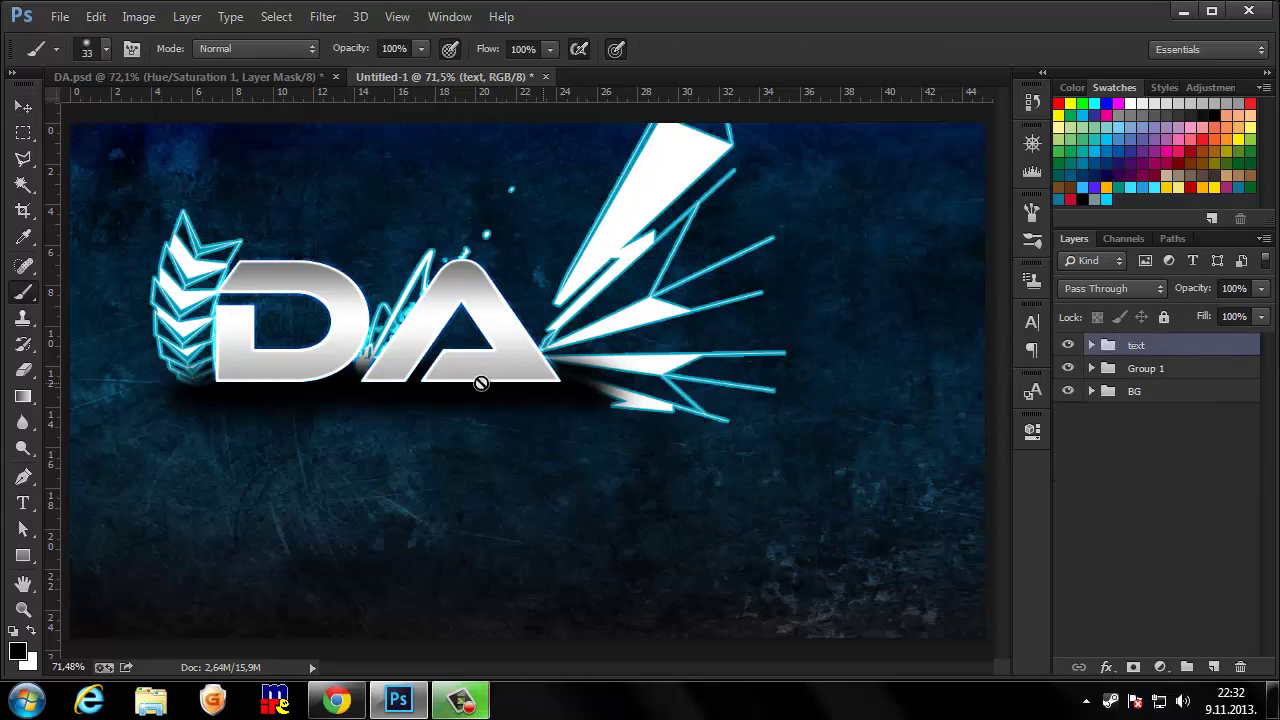
{"action": "left_click", "coordinate": [23, 105]}
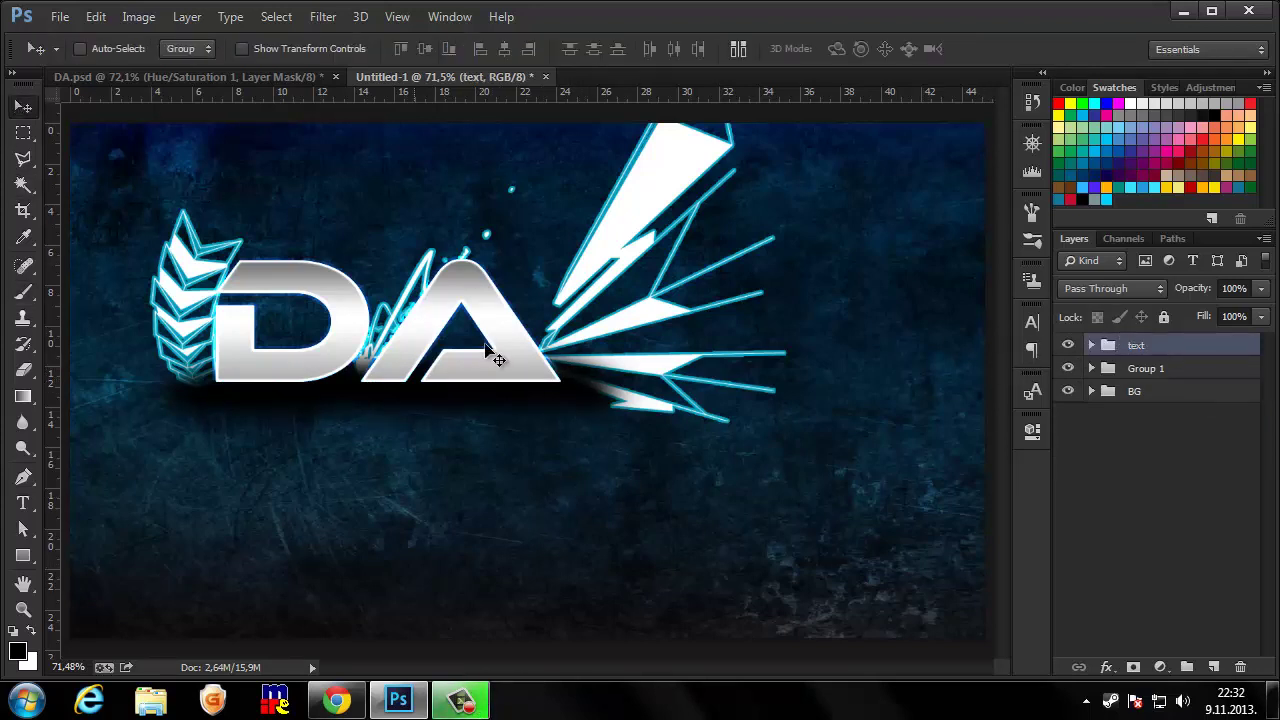
- Nudge the Render 4 splash and Render 3 light burst slightly into place
{"action": "left_click", "coordinate": [1091, 369]}
{"action": "left_click", "coordinate": [1165, 394]}
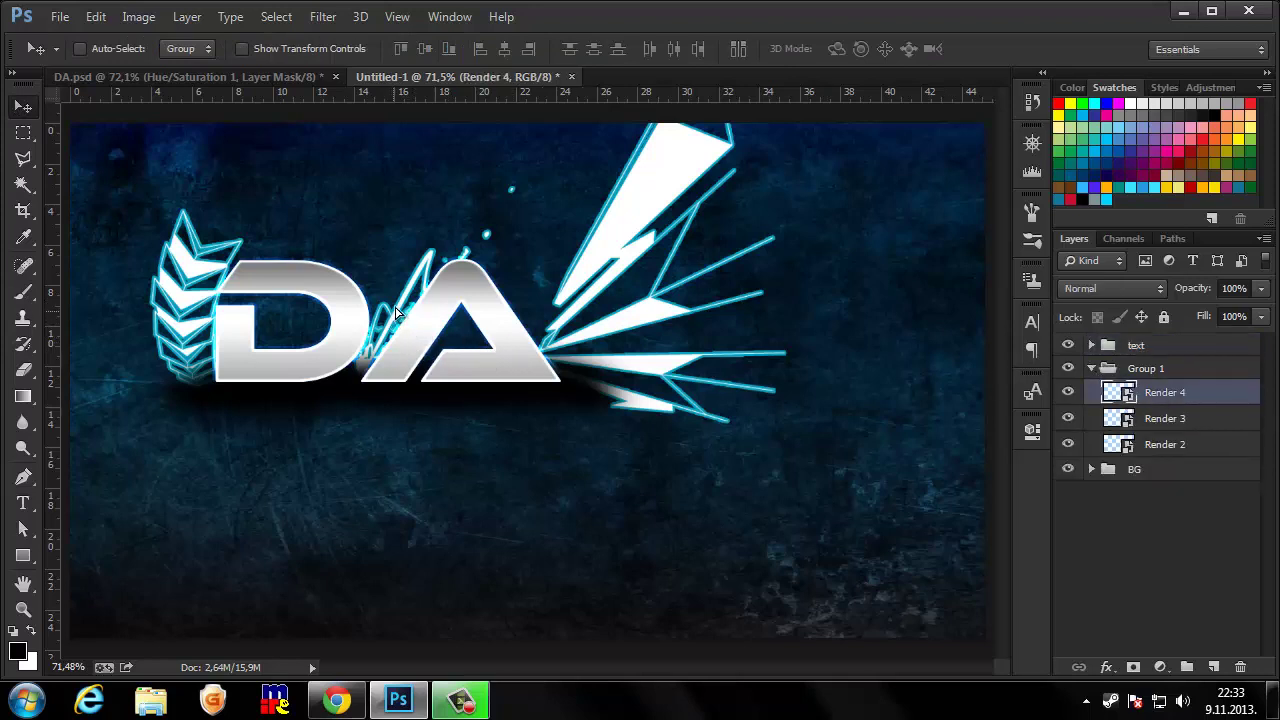
{"action": "left_click_drag", "start_coordinate": [403, 318], "coordinate": [396, 318]}
{"action": "left_click", "coordinate": [1165, 418]}
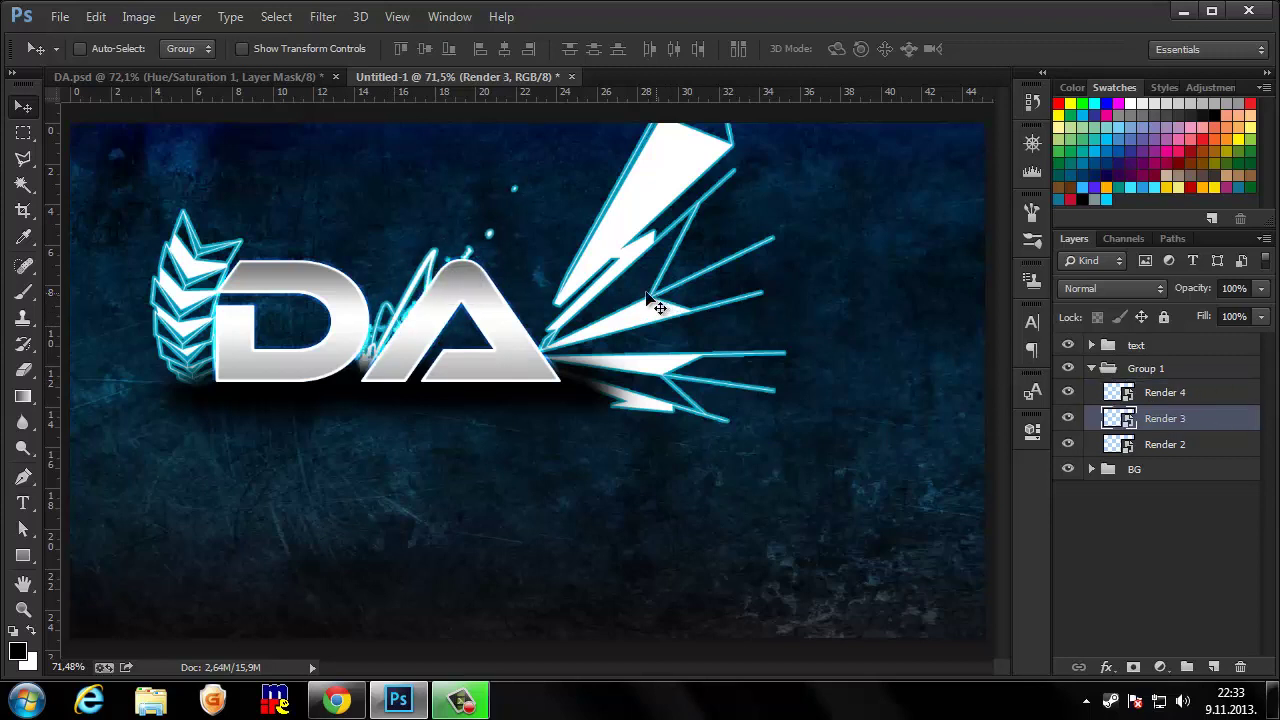
{"action": "left_click_drag", "start_coordinate": [651, 300], "coordinate": [642, 293]}
- Move the text and Group 1 artwork down and right toward the canvas centre
{"action": "left_click", "coordinate": [1093, 368]}
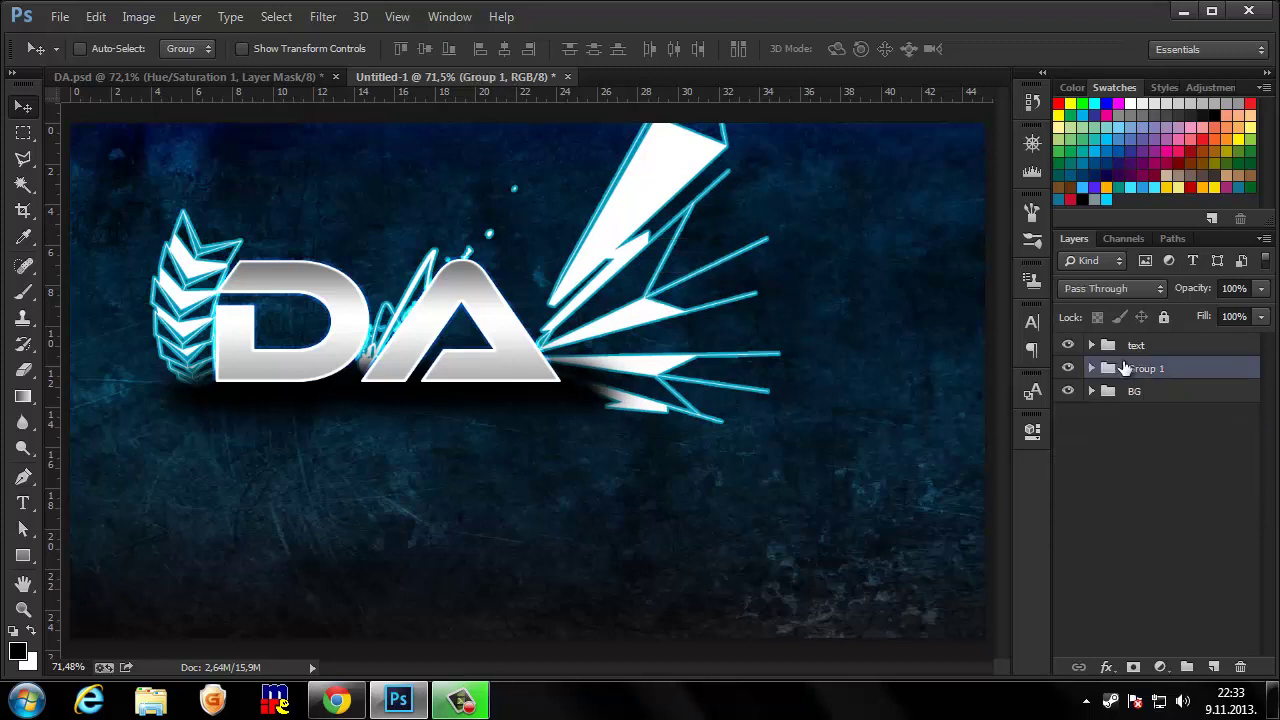
{"action": "left_click", "coordinate": [1160, 345], "text": "shift"}
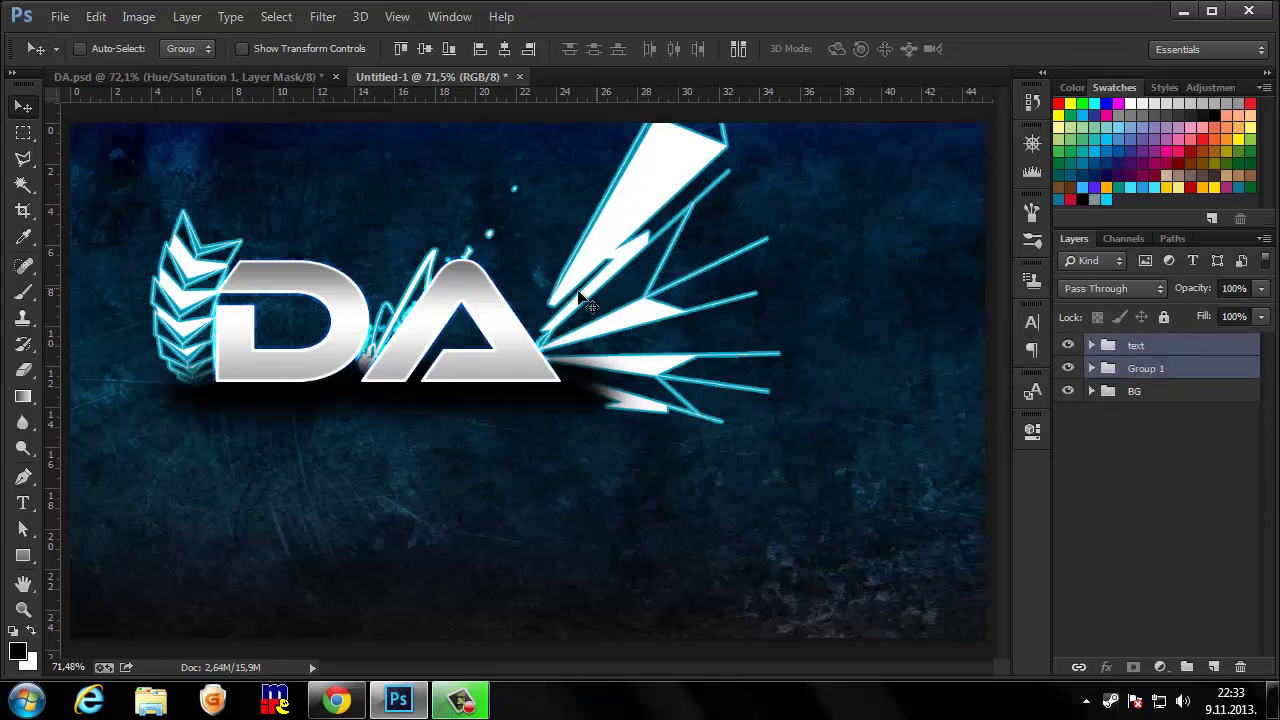
{"action": "mouse_move", "coordinate": [480, 327]}
{"action": "left_mouse_down"}
{"action": "mouse_move", "coordinate": [490, 355]}
{"action": "mouse_move", "coordinate": [546, 393]}
{"action": "mouse_move", "coordinate": [535, 431]}
{"action": "left_mouse_up"}
- Add a Gradient Map adjustment above the text folder in Overlay mode at about 43% opacity
{"action": "left_click", "coordinate": [1148, 345]}
{"action": "left_click", "coordinate": [1160, 667]}
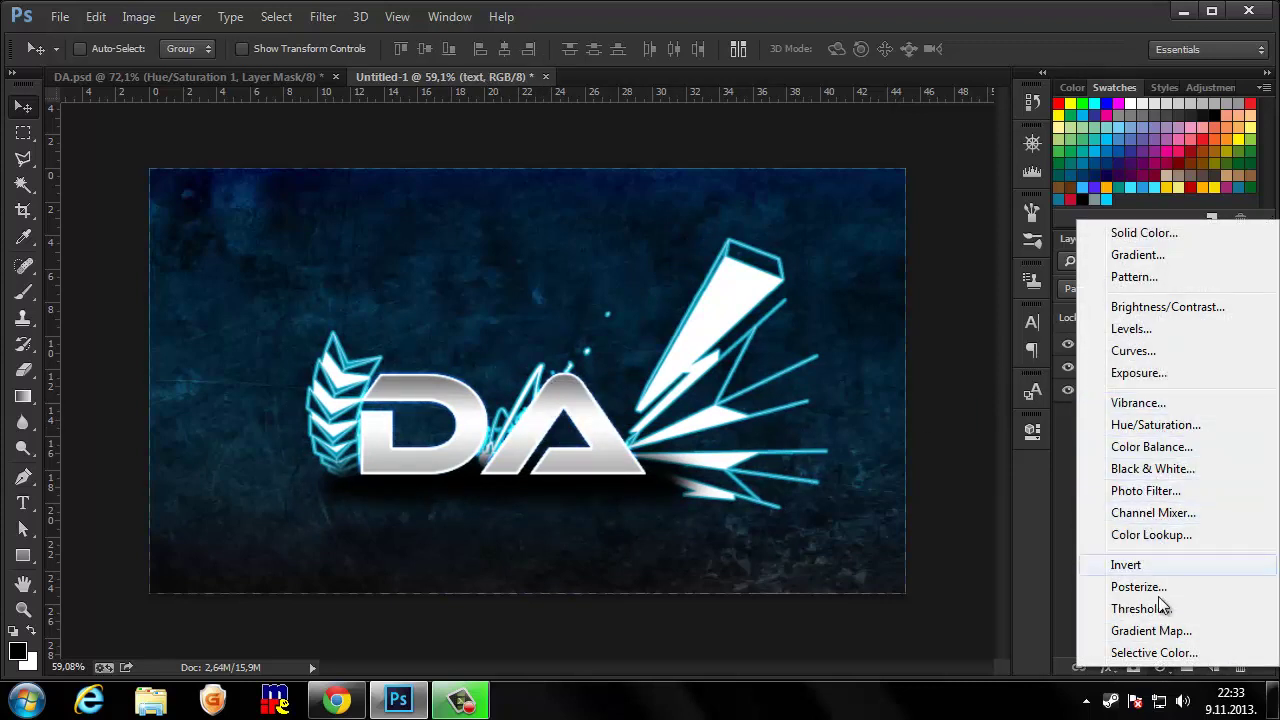
{"action": "left_click", "coordinate": [1145, 630]}
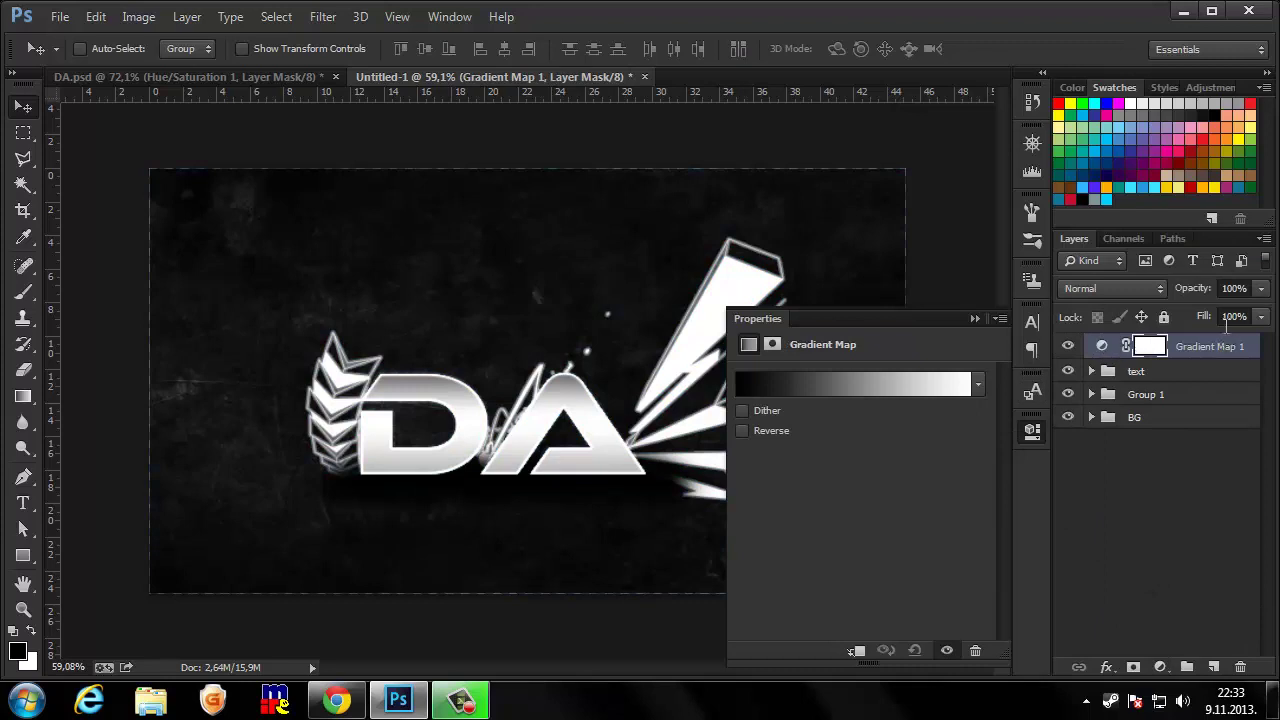
{"action": "left_click", "coordinate": [1140, 288]}
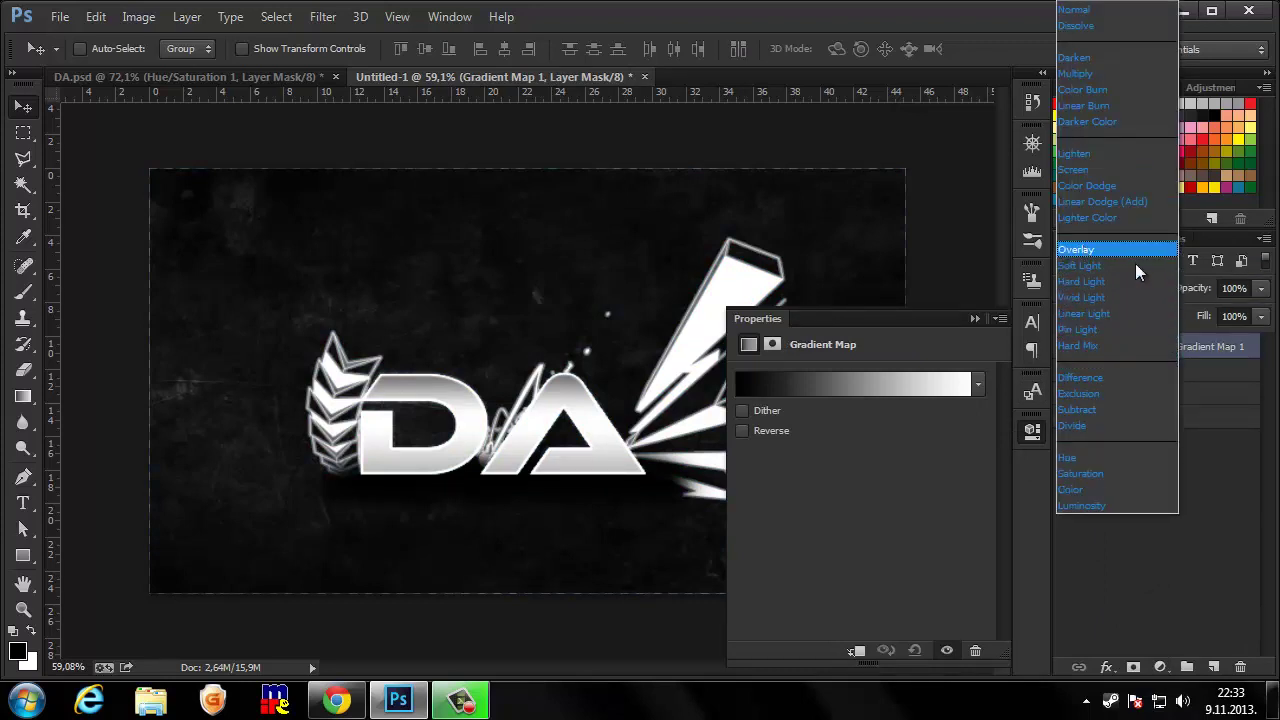
{"action": "left_click", "coordinate": [1130, 250]}
{"action": "left_click", "coordinate": [1233, 288]}
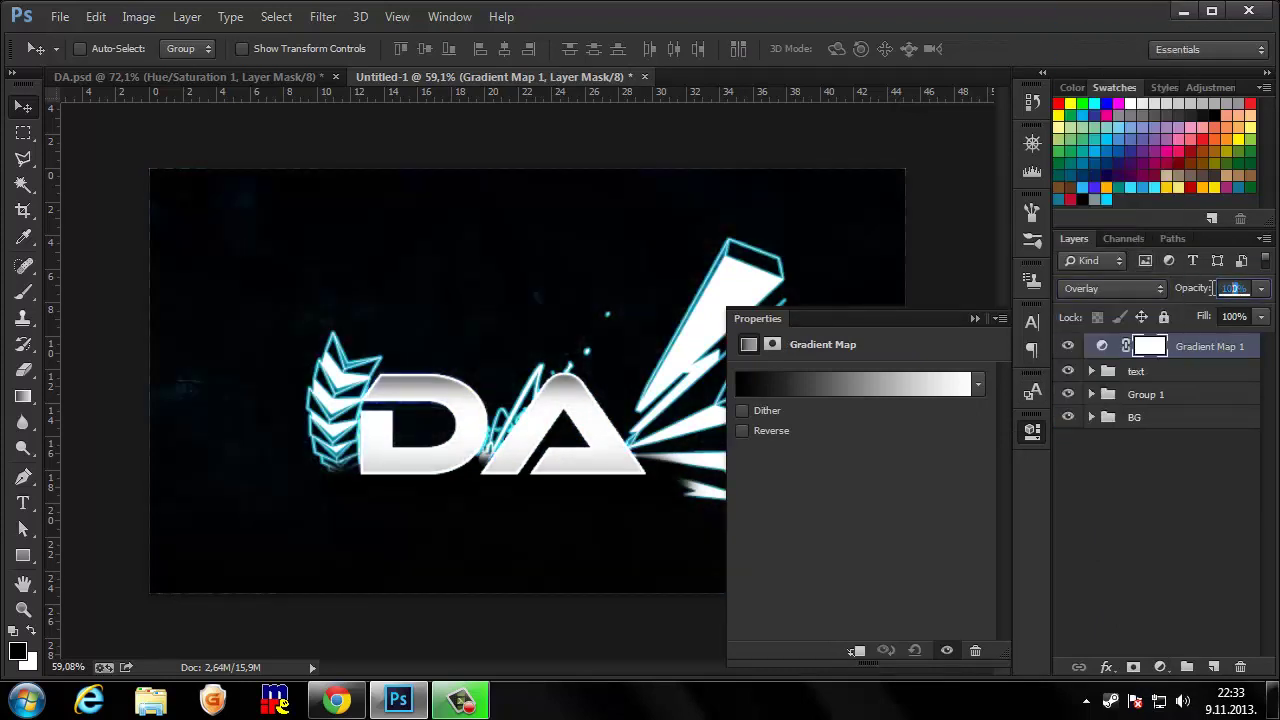
{"action": "left_click_drag", "start_coordinate": [1181, 290], "coordinate": [1205, 160]}
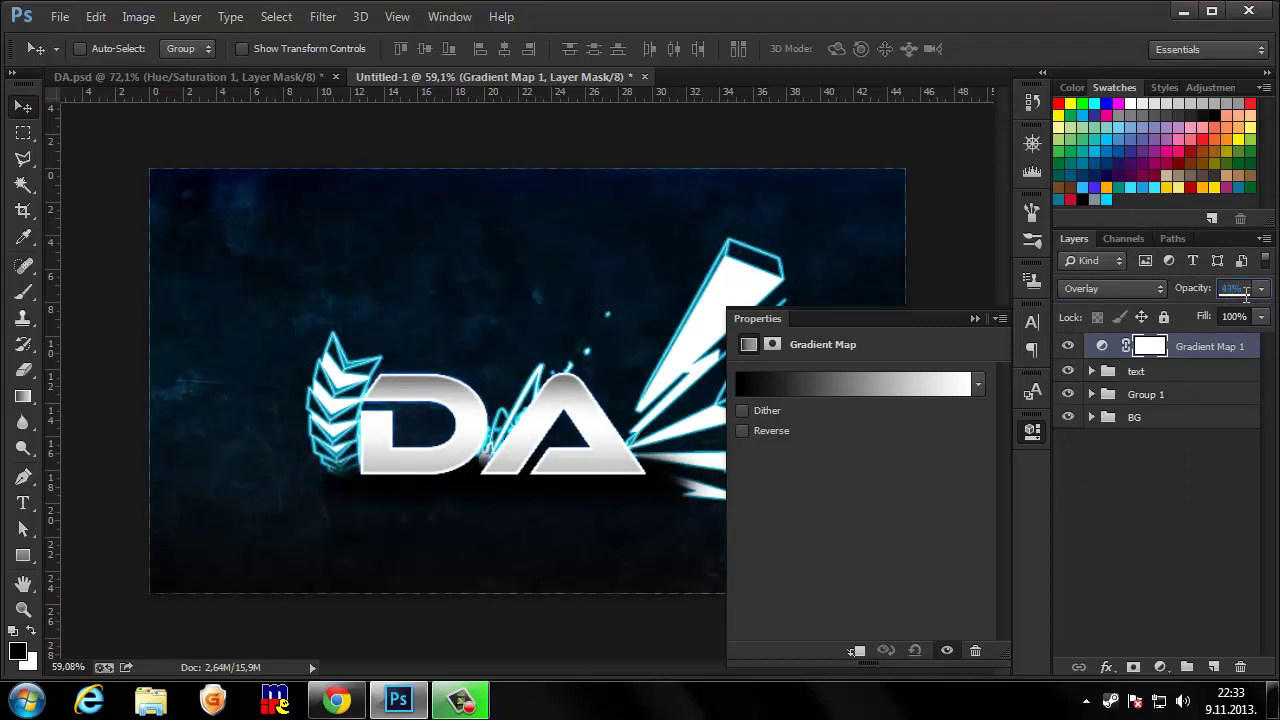
{"action": "left_click", "coordinate": [1102, 346]}
- Add a second Gradient Map running from navy 001421 to blue 00547a
{"action": "left_click", "coordinate": [1158, 670]}
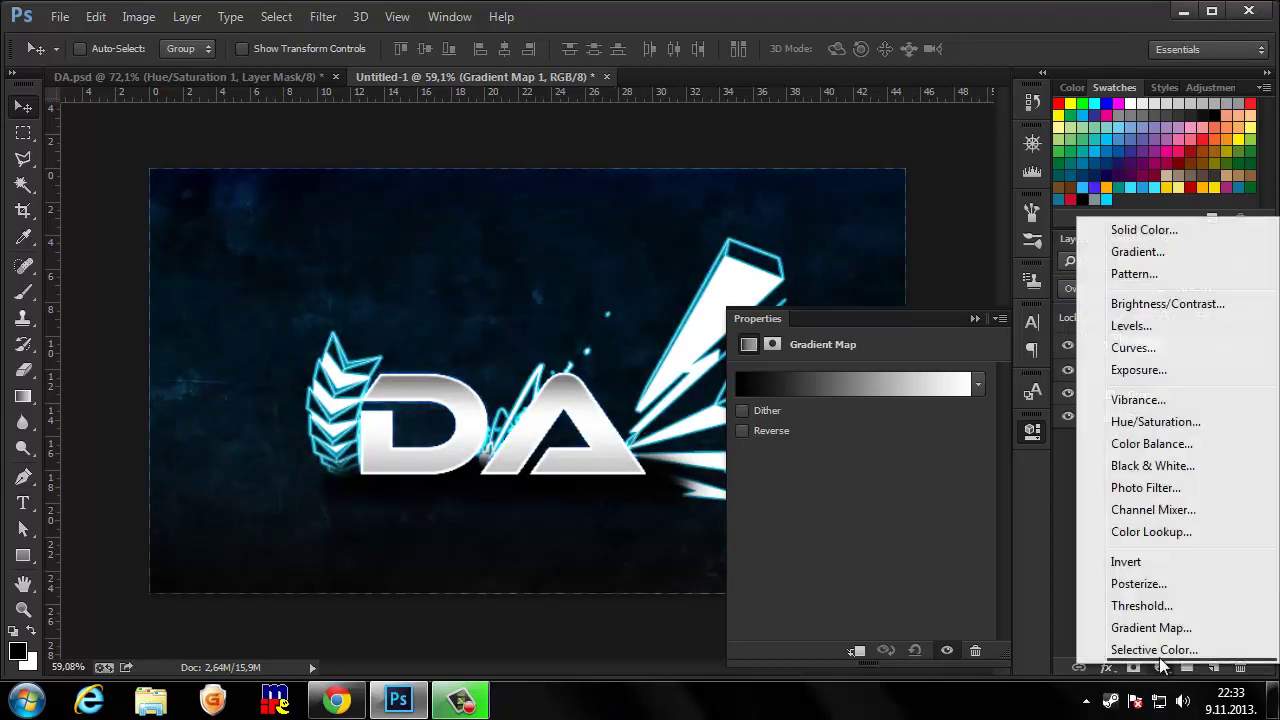
{"action": "left_click", "coordinate": [1145, 623]}
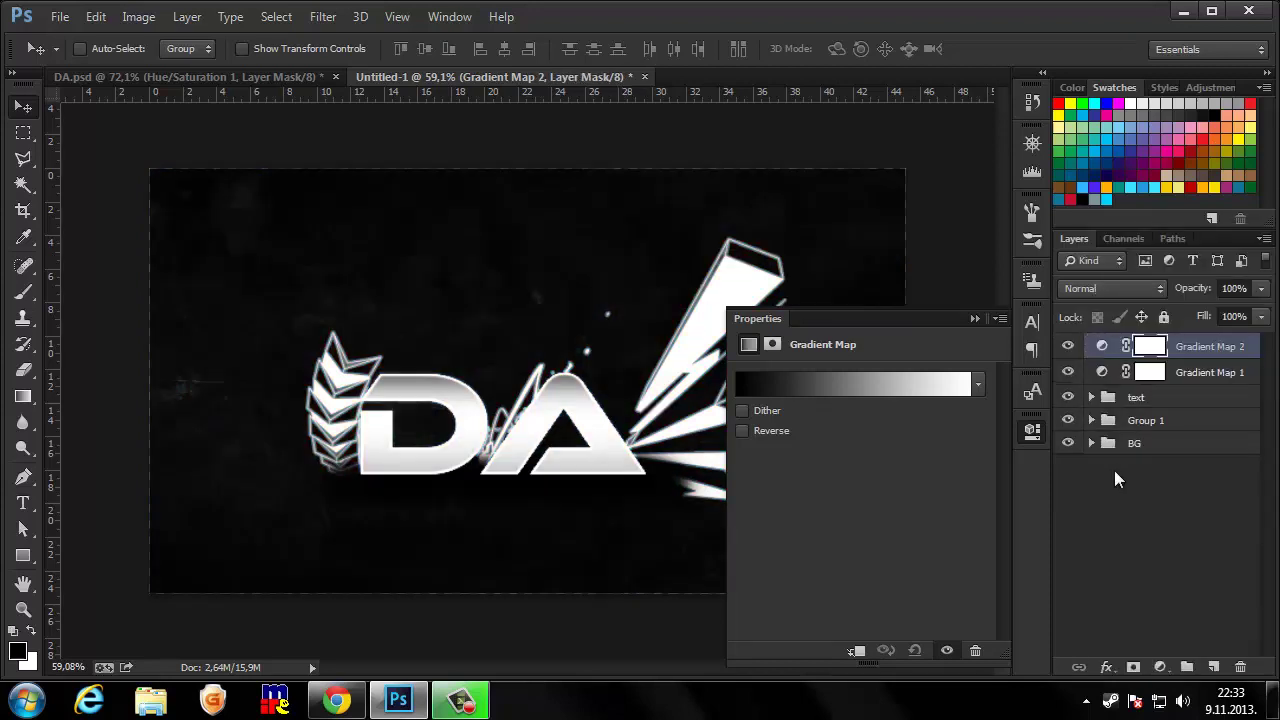
{"action": "left_click", "coordinate": [977, 386]}
{"action": "left_click", "coordinate": [805, 530]}
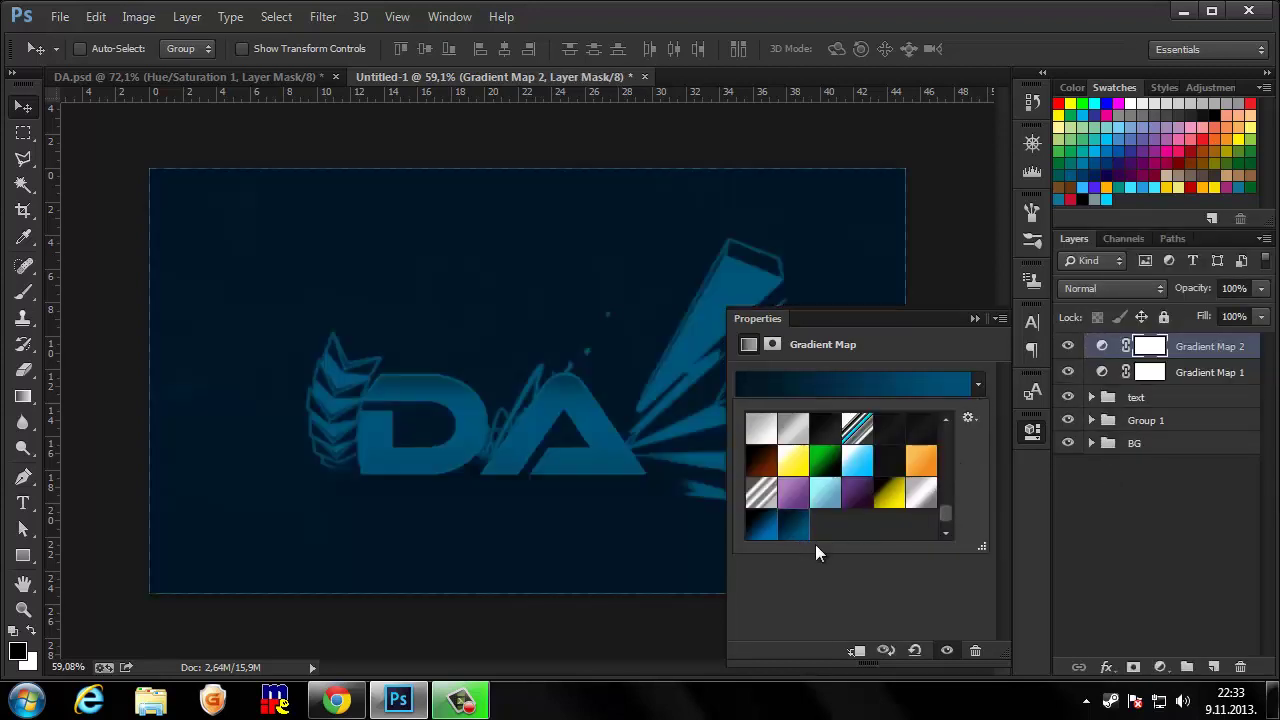
{"action": "left_click", "coordinate": [981, 388]}
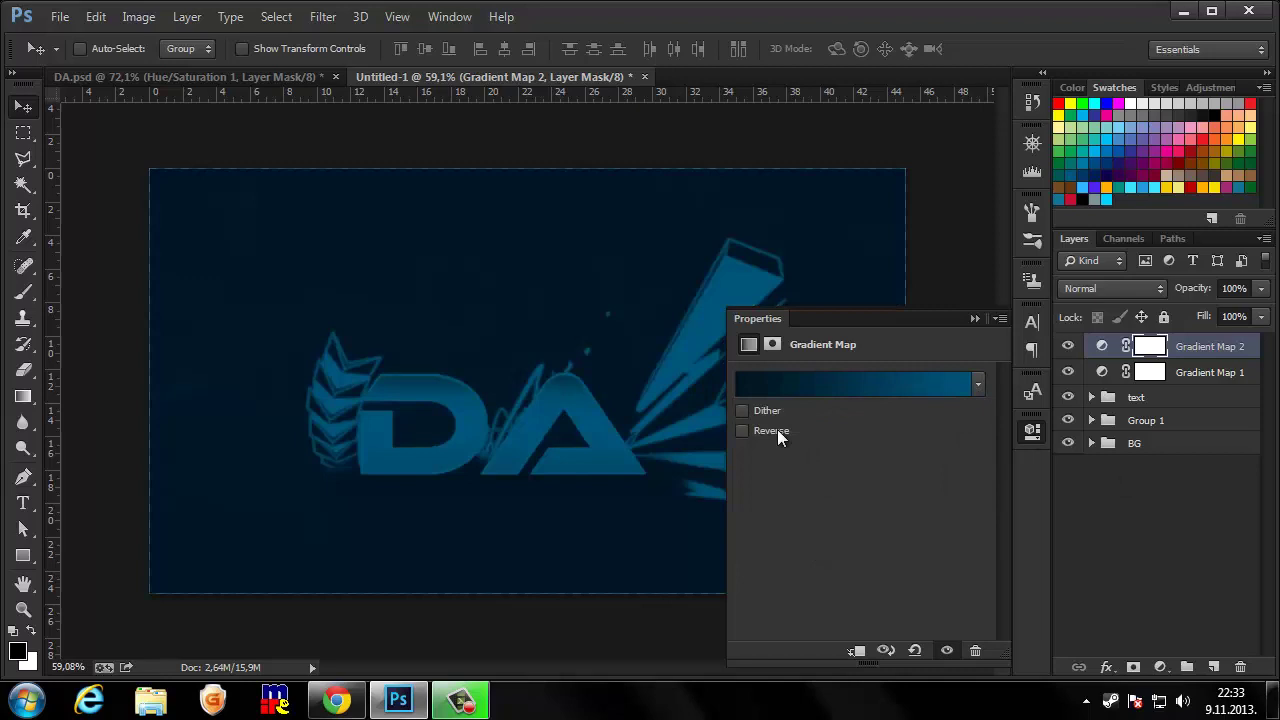
{"action": "left_click", "coordinate": [901, 387]}
{"action": "left_click", "coordinate": [298, 514]}
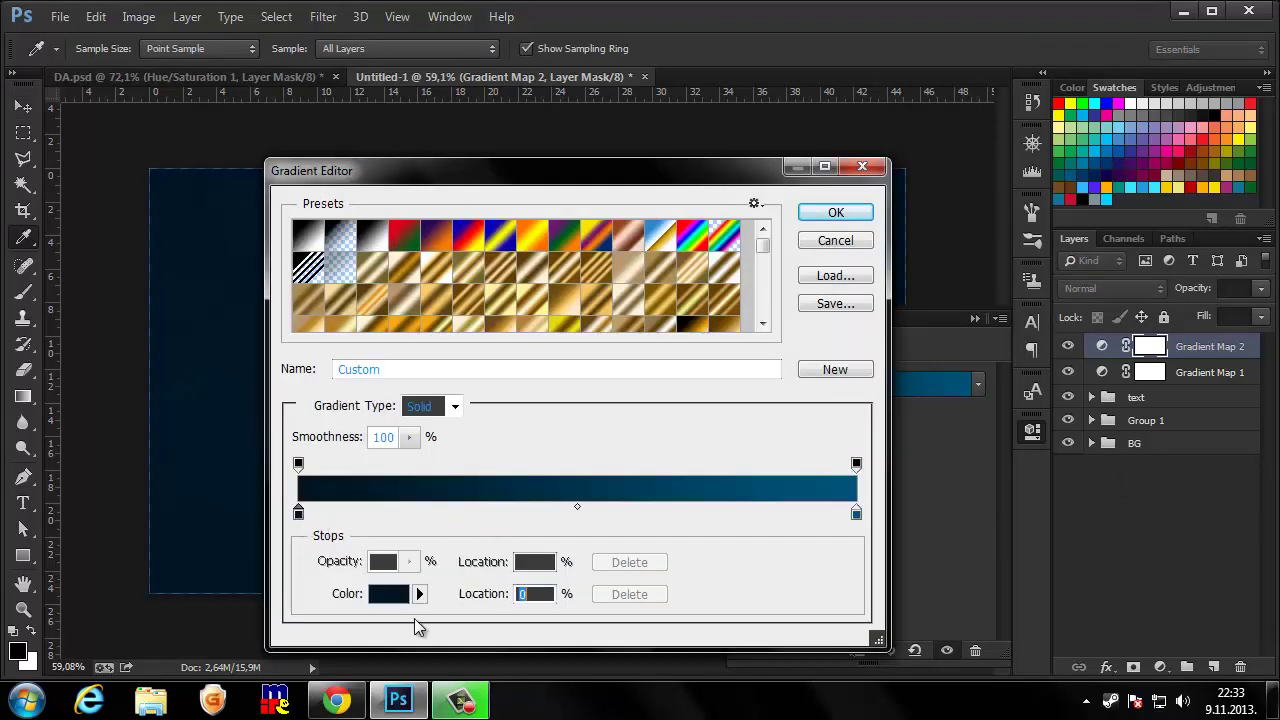
{"action": "left_click", "coordinate": [404, 596]}
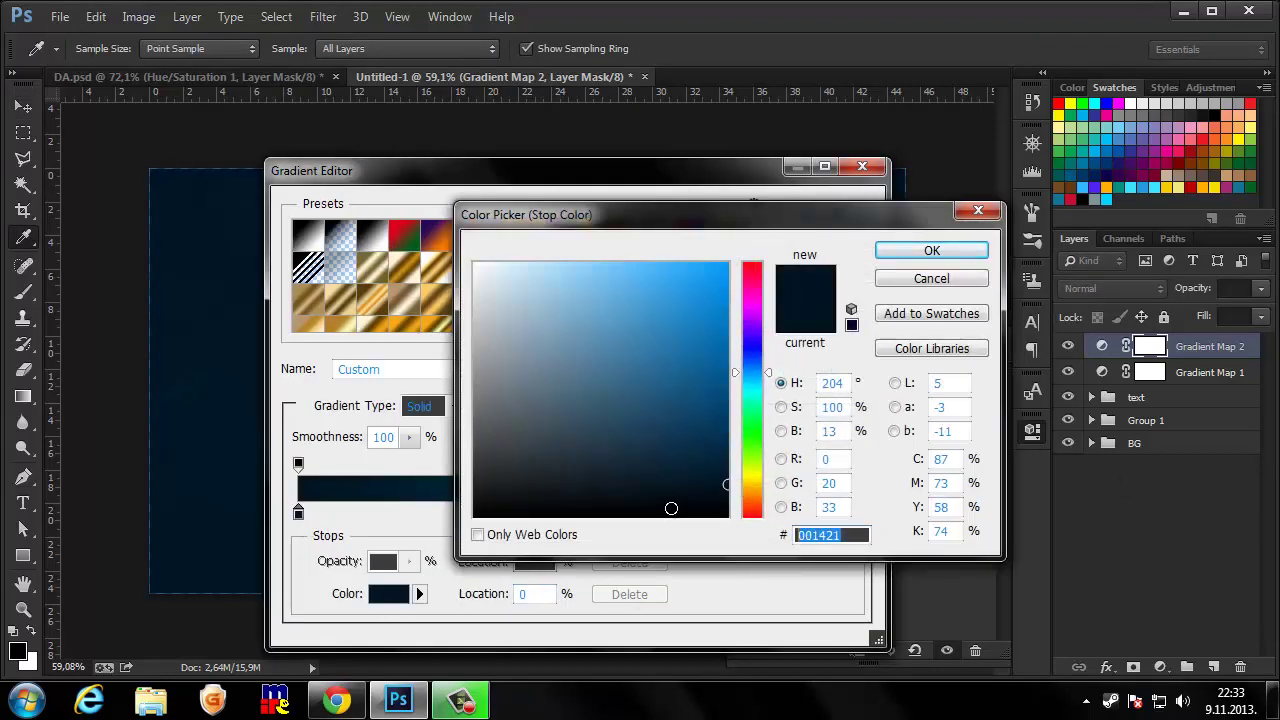
{"action": "left_click", "coordinate": [906, 259]}
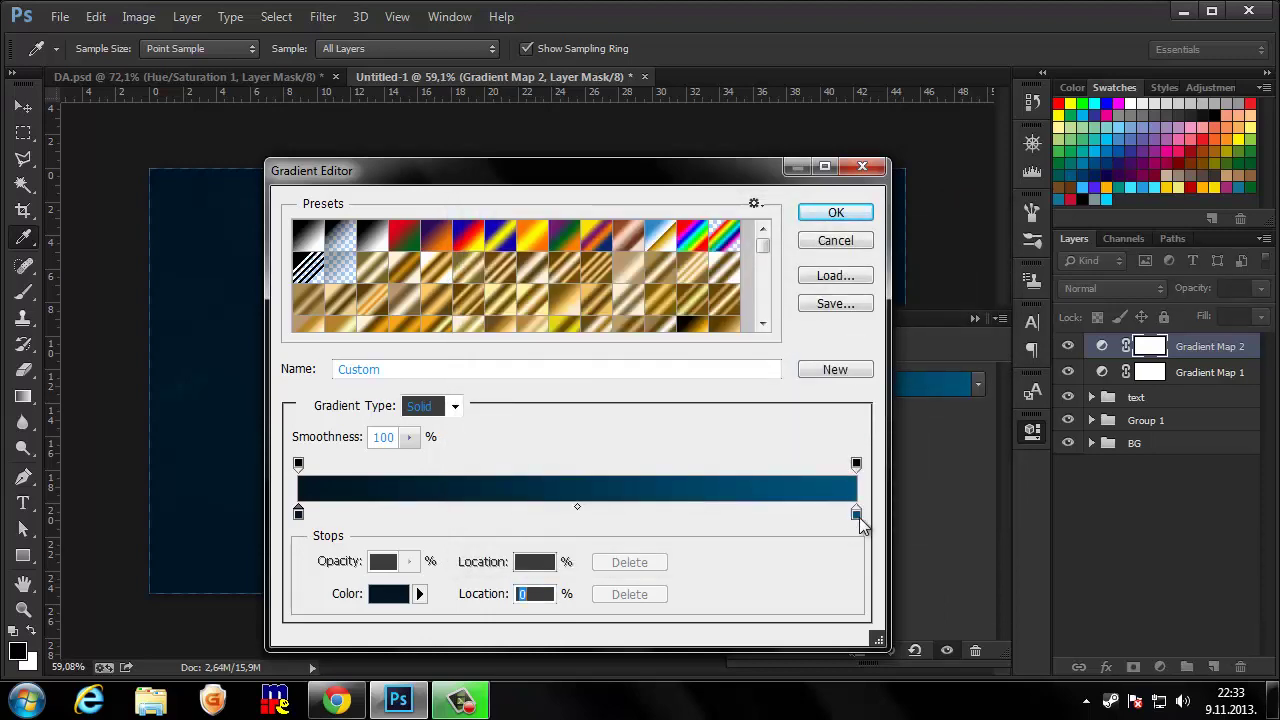
{"action": "left_click", "coordinate": [857, 515]}
{"action": "left_click", "coordinate": [390, 595]}
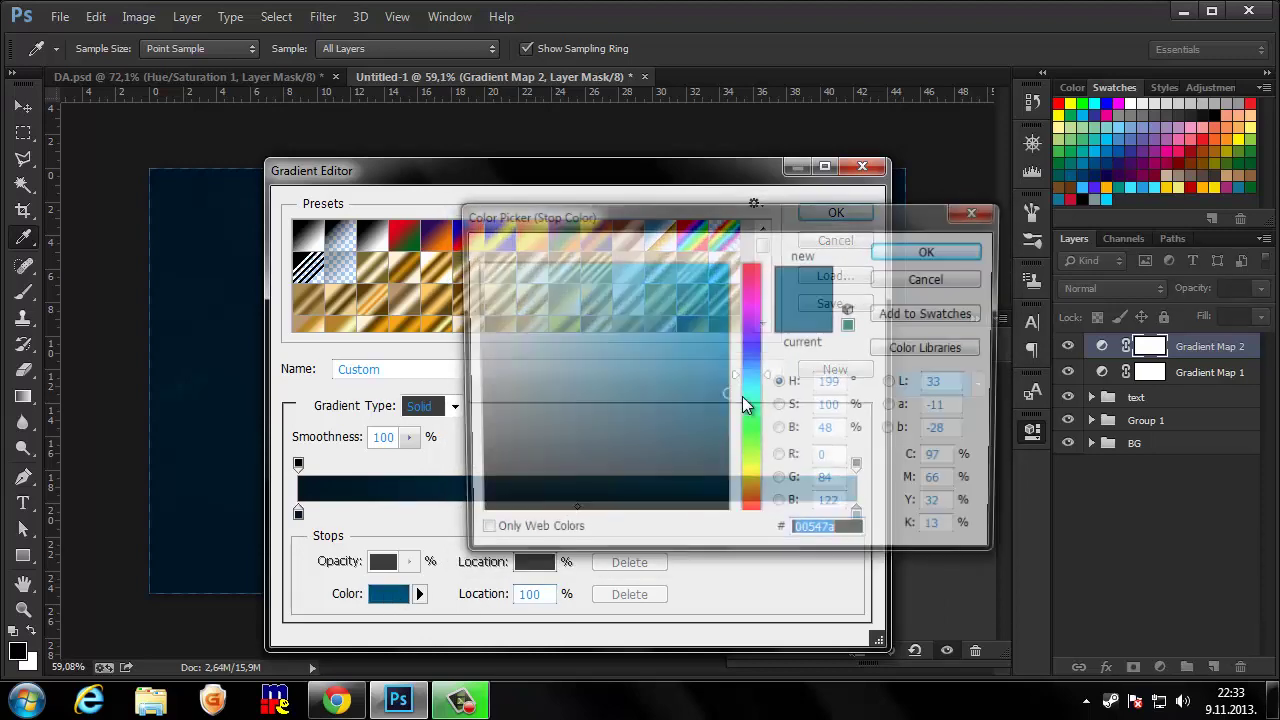
{"action": "left_click", "coordinate": [913, 253]}
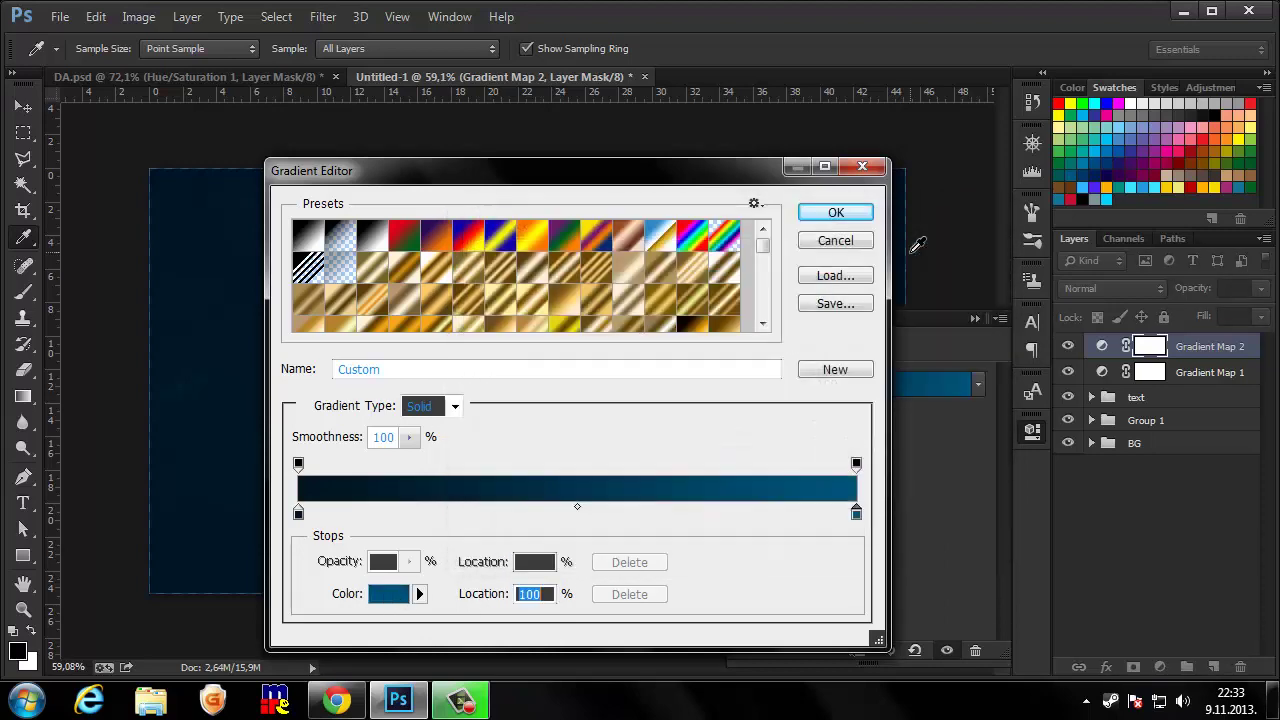
{"action": "left_click", "coordinate": [836, 214]}
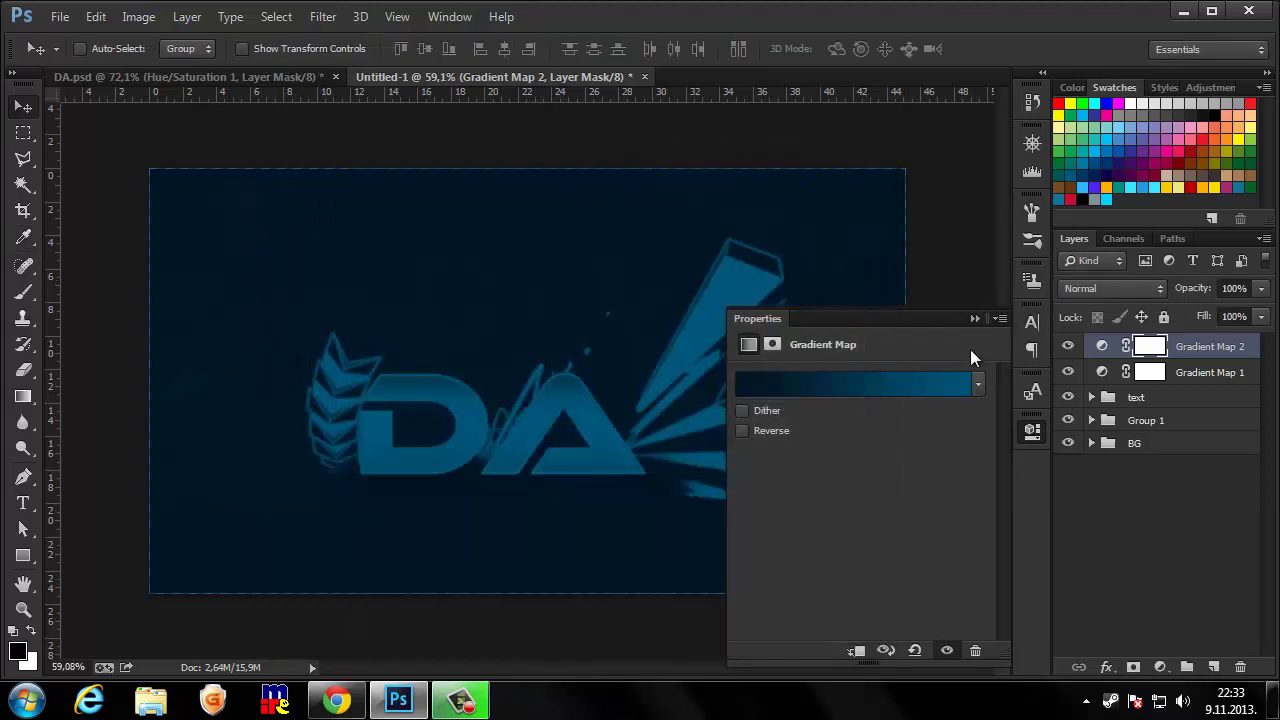
{"action": "left_click", "coordinate": [975, 318]}
- Set Gradient Map 2 to Soft Light blending at 40% opacity
{"action": "left_click", "coordinate": [1088, 288]}
{"action": "left_click", "coordinate": [1091, 264]}
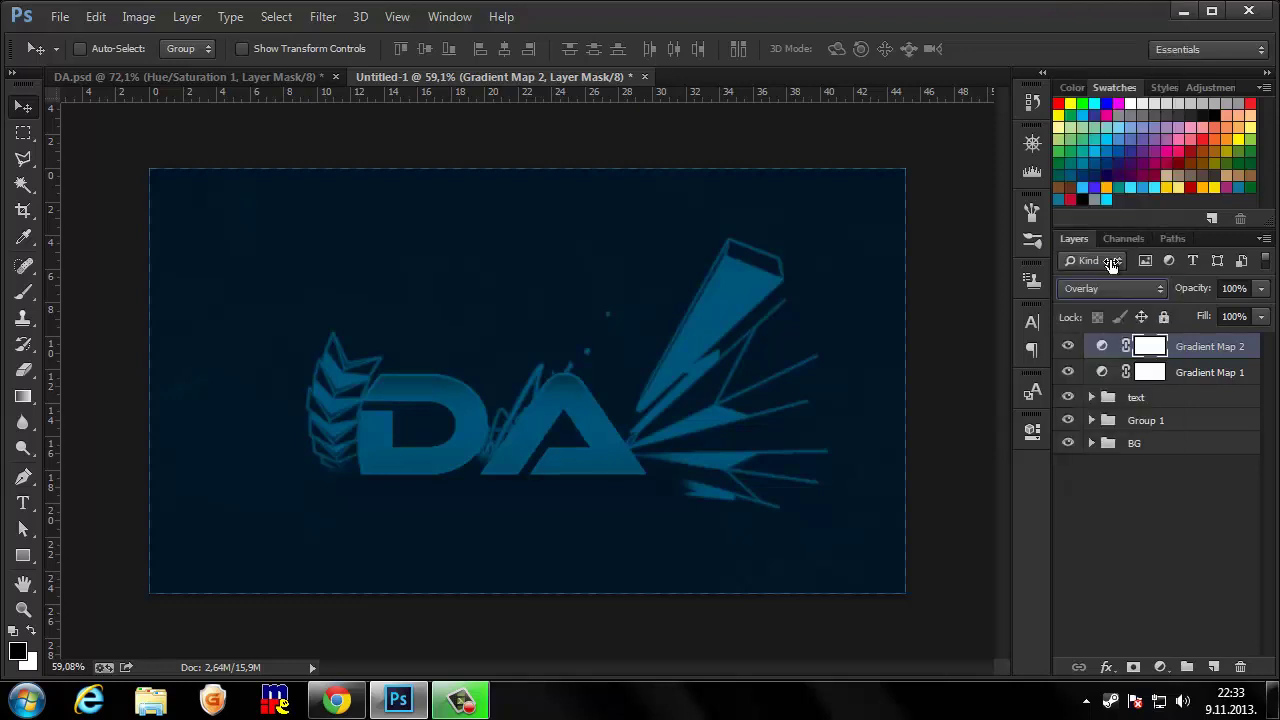
{"action": "left_click", "coordinate": [1112, 288]}
{"action": "left_click", "coordinate": [1095, 260]}
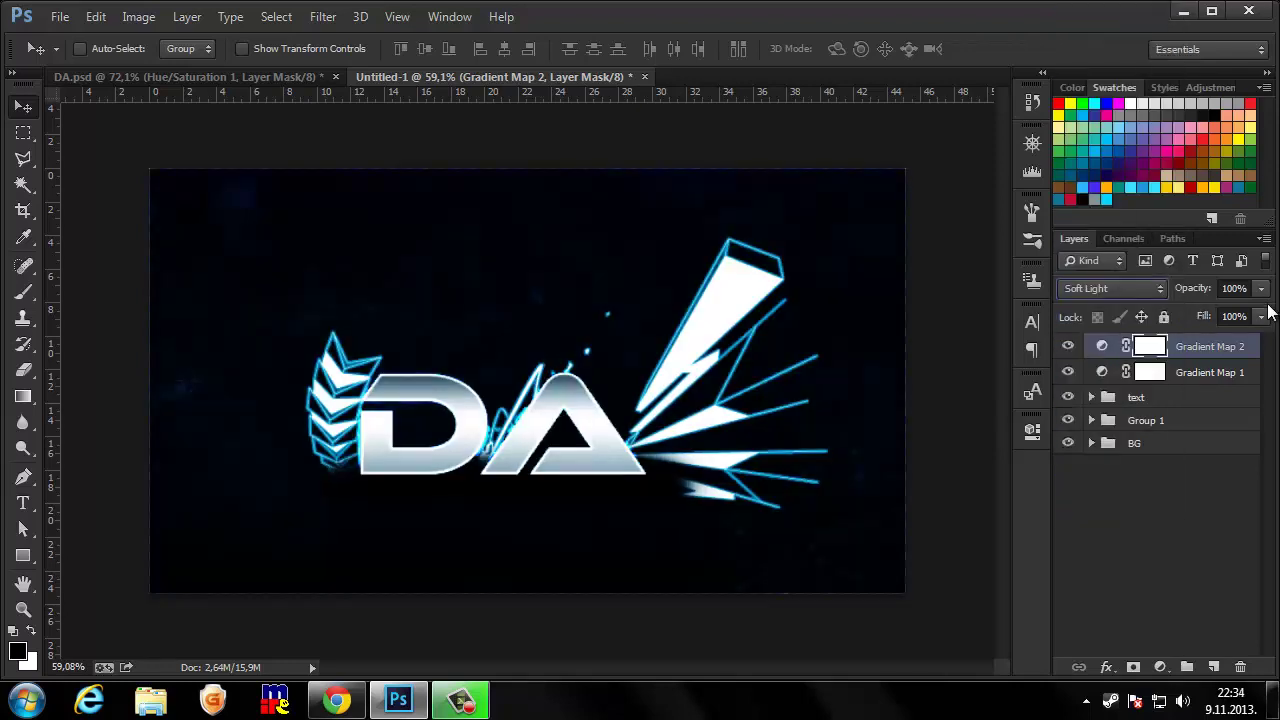
{"action": "left_click", "coordinate": [1235, 288]}
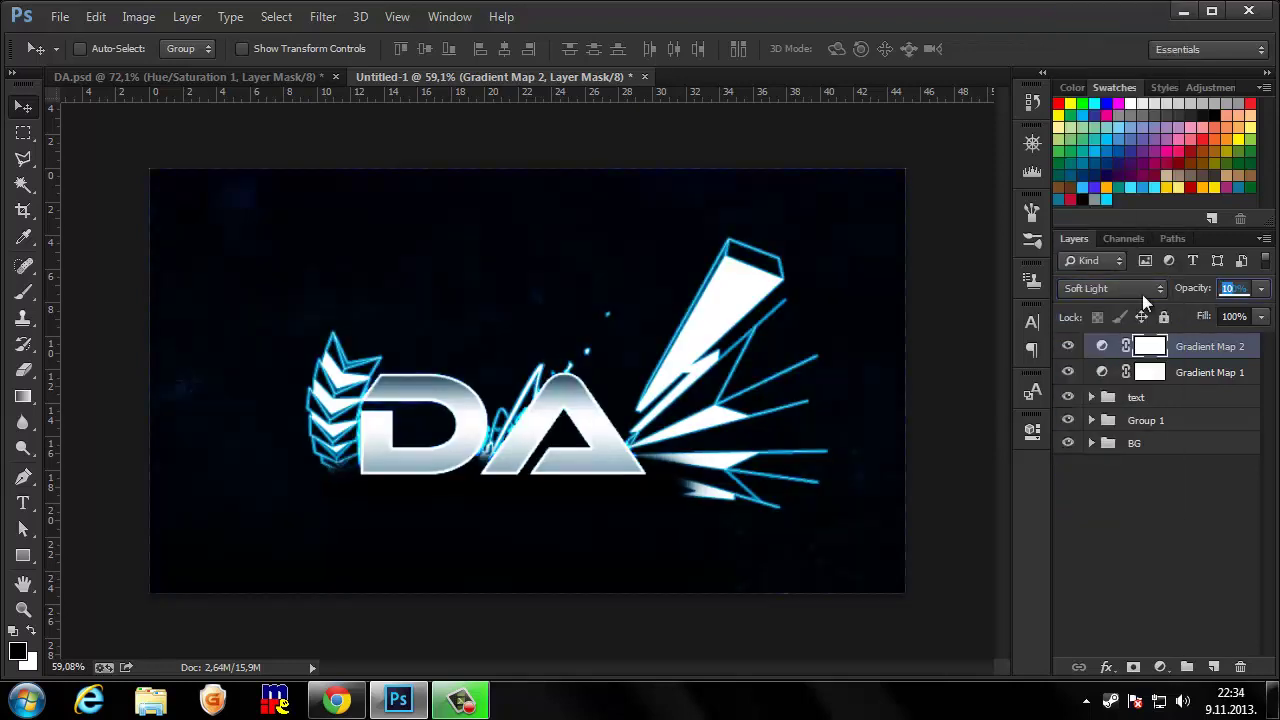
{"action": "type", "text": "60"}
{"action": "key", "text": "Return"}
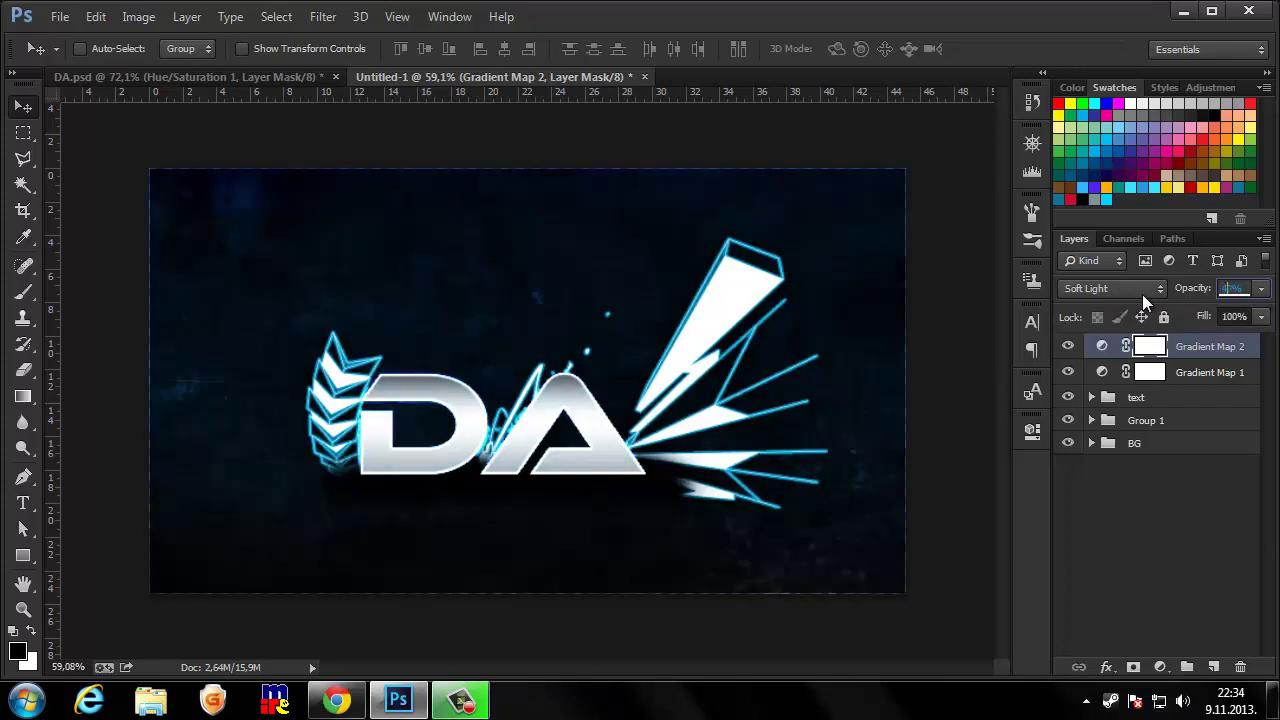
{"action": "type", "text": "40"}
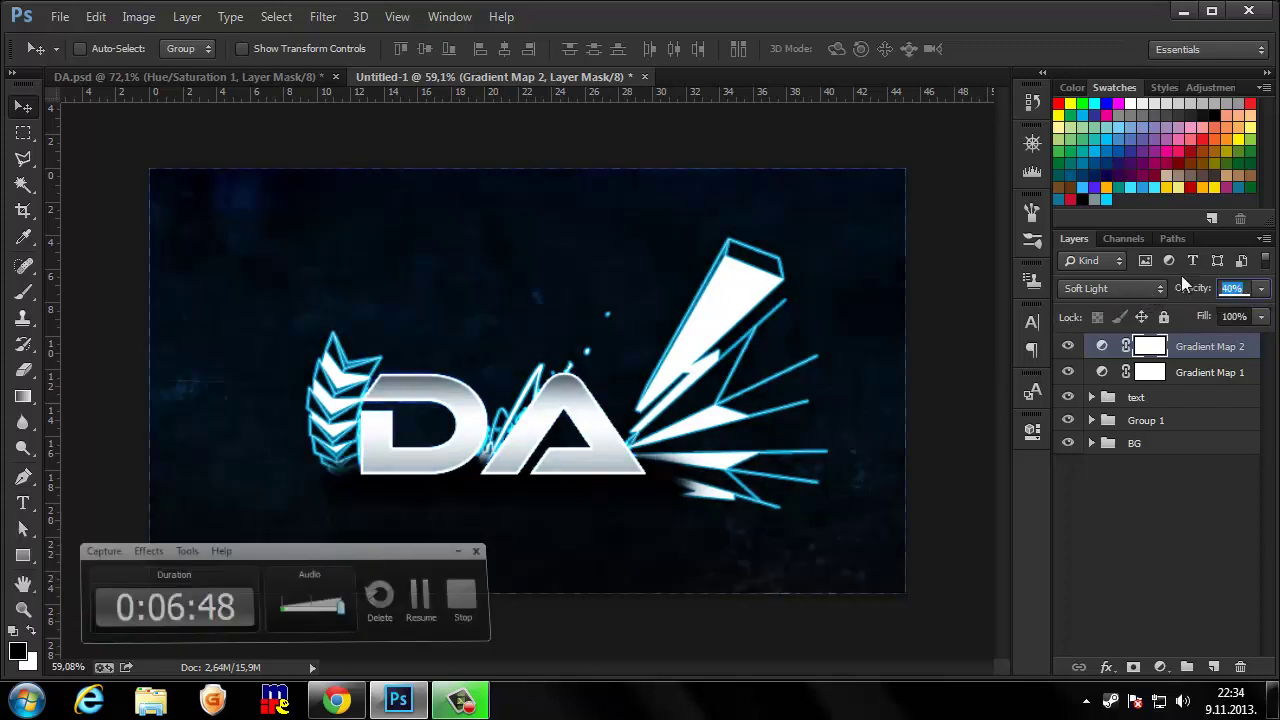
{"action": "key", "text": "Return"}
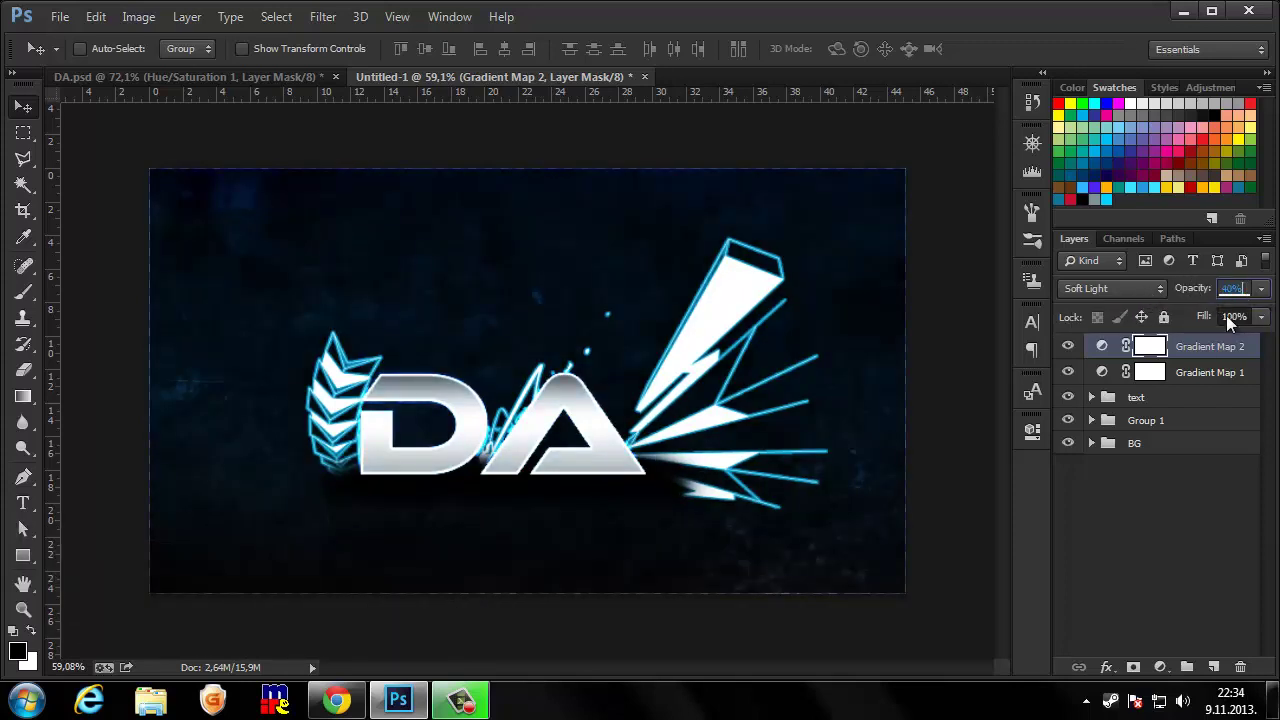
{"action": "left_click", "coordinate": [1102, 346]}
{"action": "left_click", "coordinate": [1160, 667]}
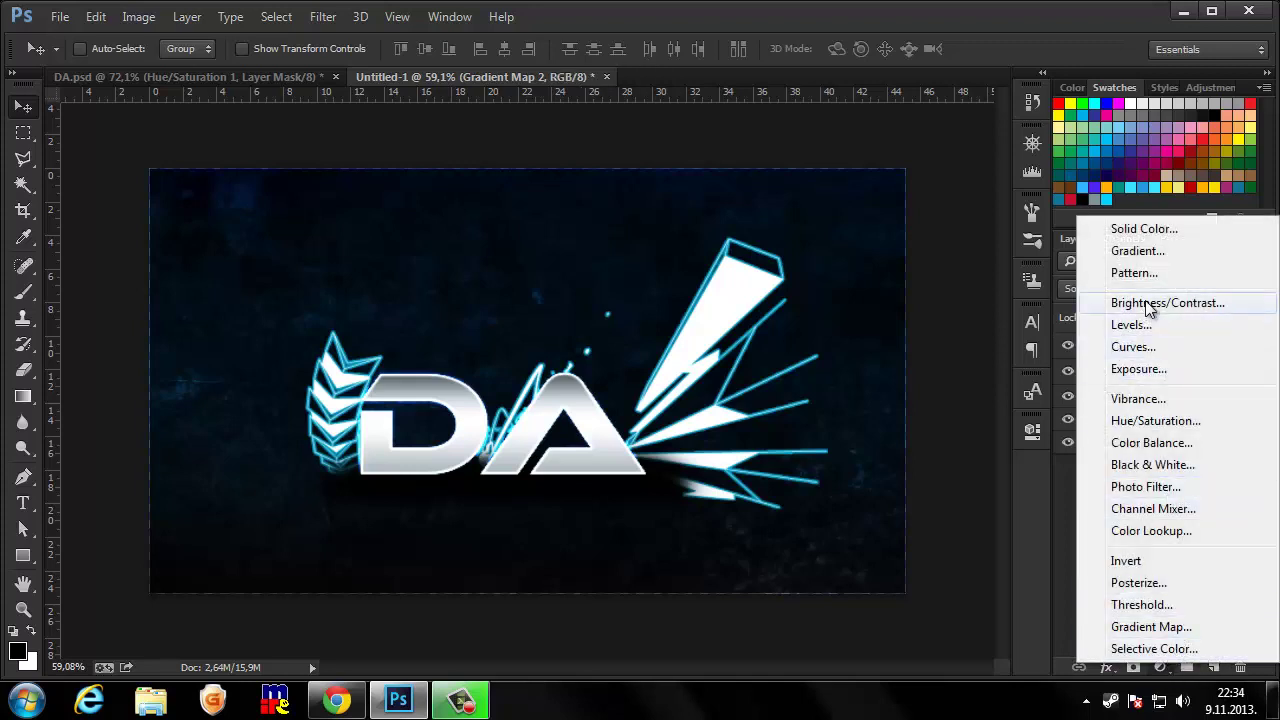
- Add a Brightness/Contrast adjustment layer with Brightness 29 and Contrast -50
{"action": "left_click", "coordinate": [1160, 303]}
{"action": "left_click_drag", "start_coordinate": [863, 428], "coordinate": [886, 424]}
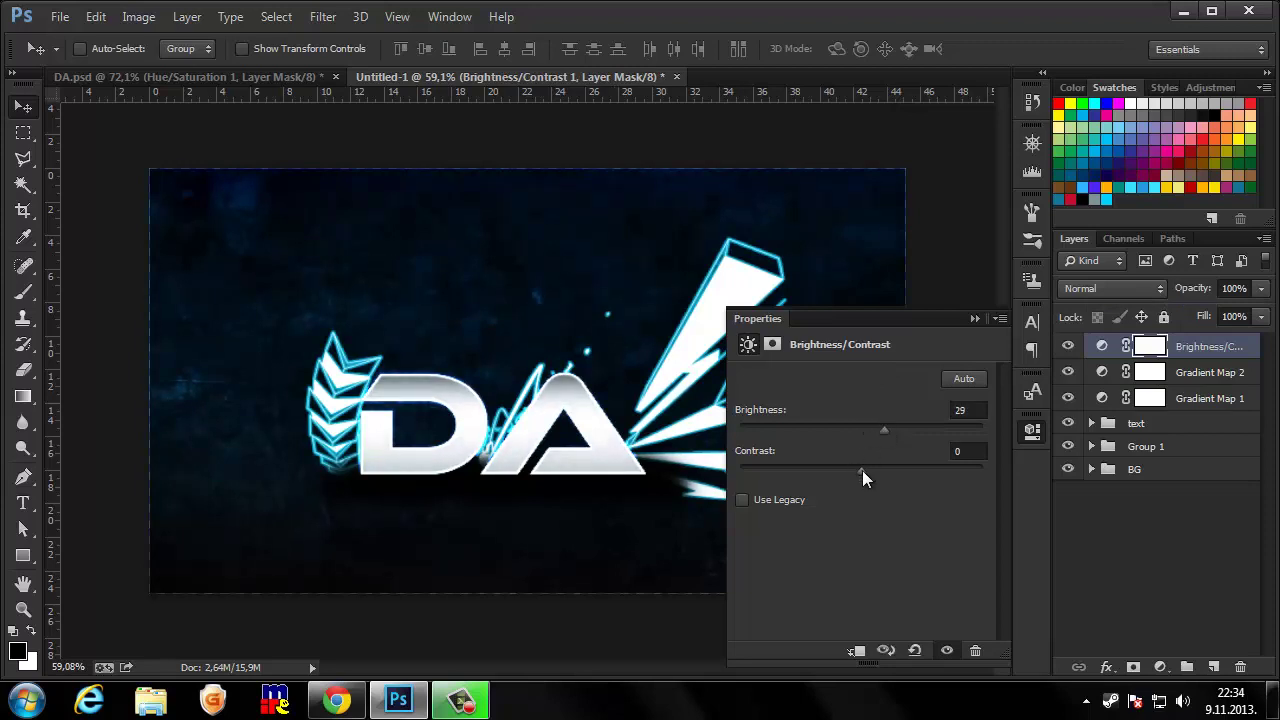
{"action": "left_click_drag", "start_coordinate": [861, 470], "coordinate": [764, 472]}
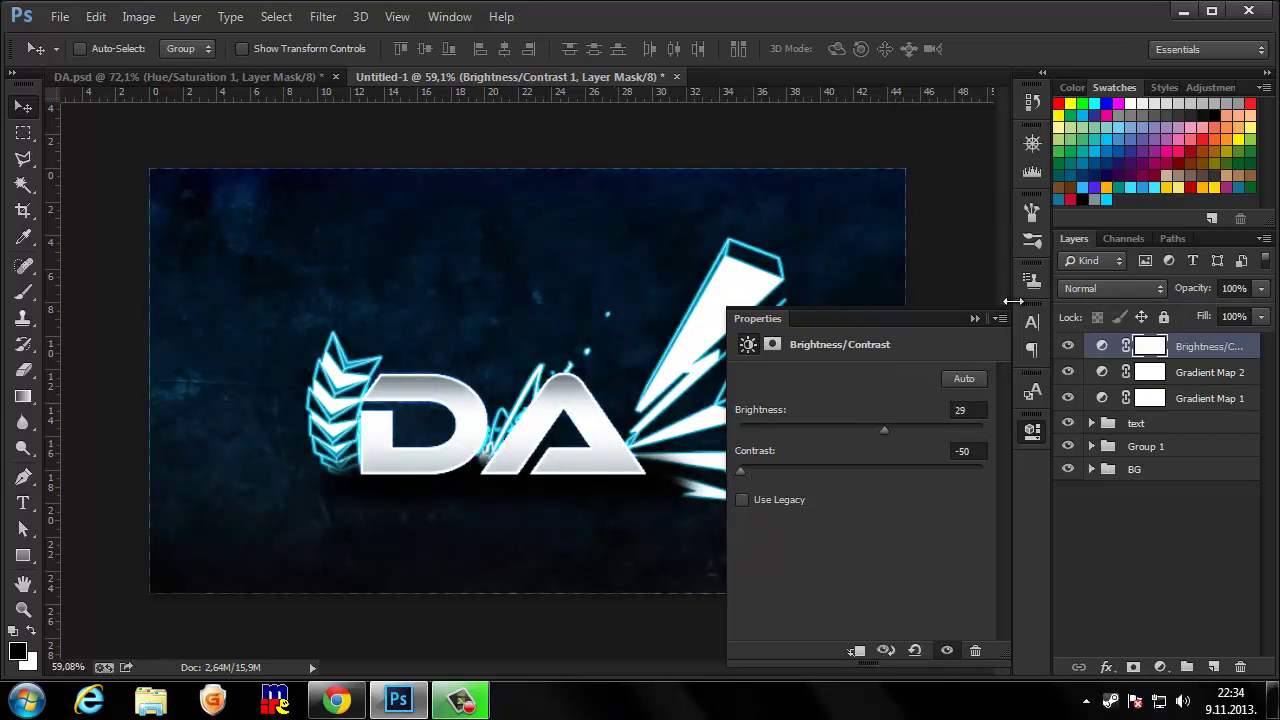
{"action": "left_click", "coordinate": [974, 319]}
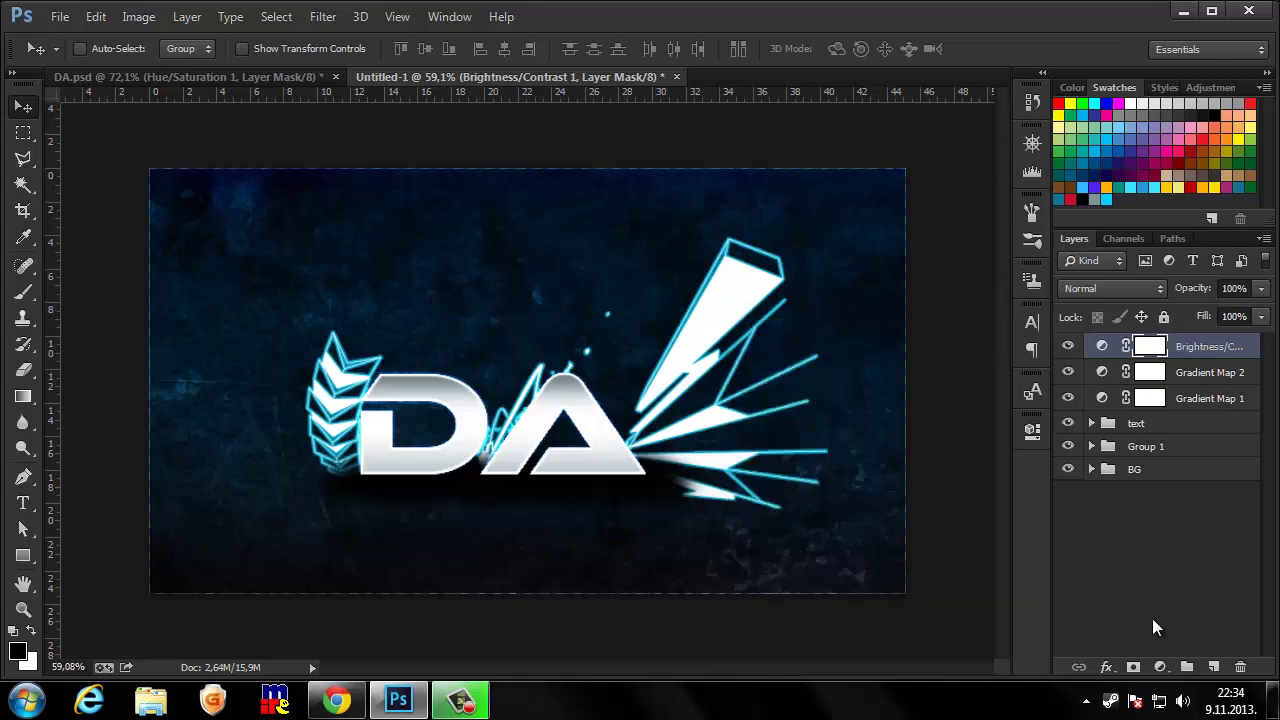
{"action": "left_click", "coordinate": [1160, 667]}
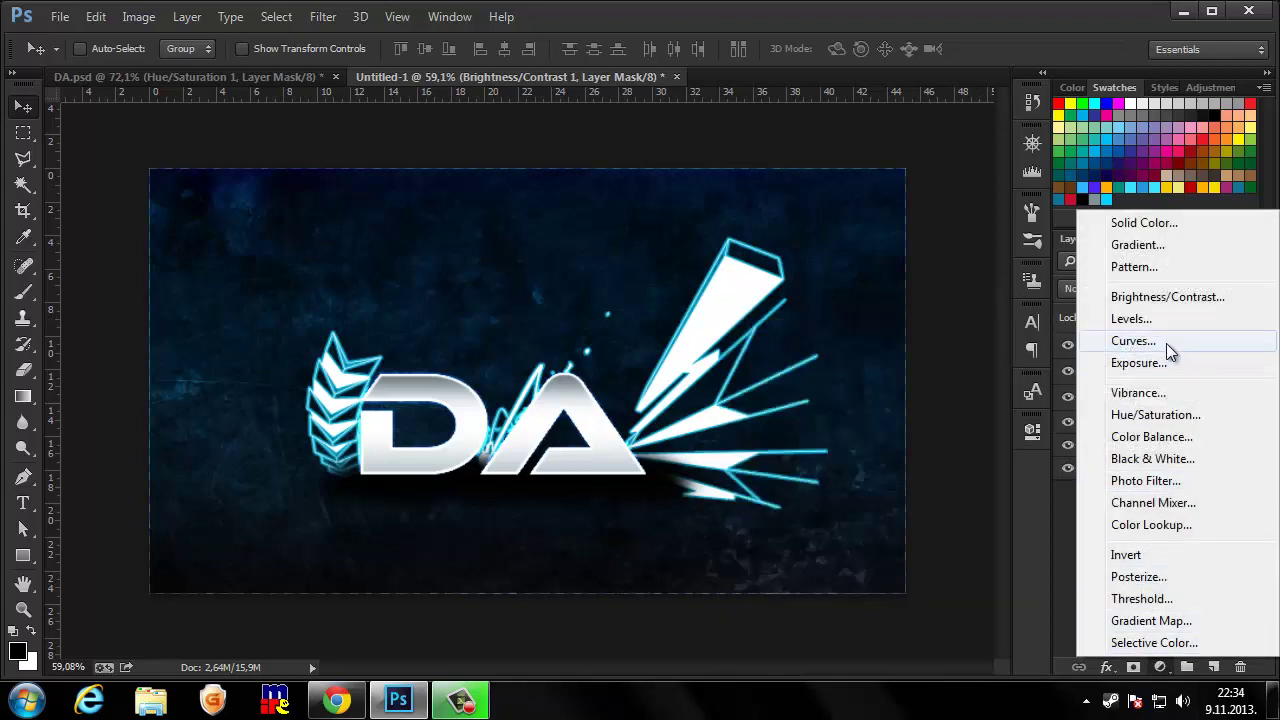
- Add a Curves layer, reset it to Default, and bend a two-point S-curve
{"action": "left_click", "coordinate": [1166, 342]}
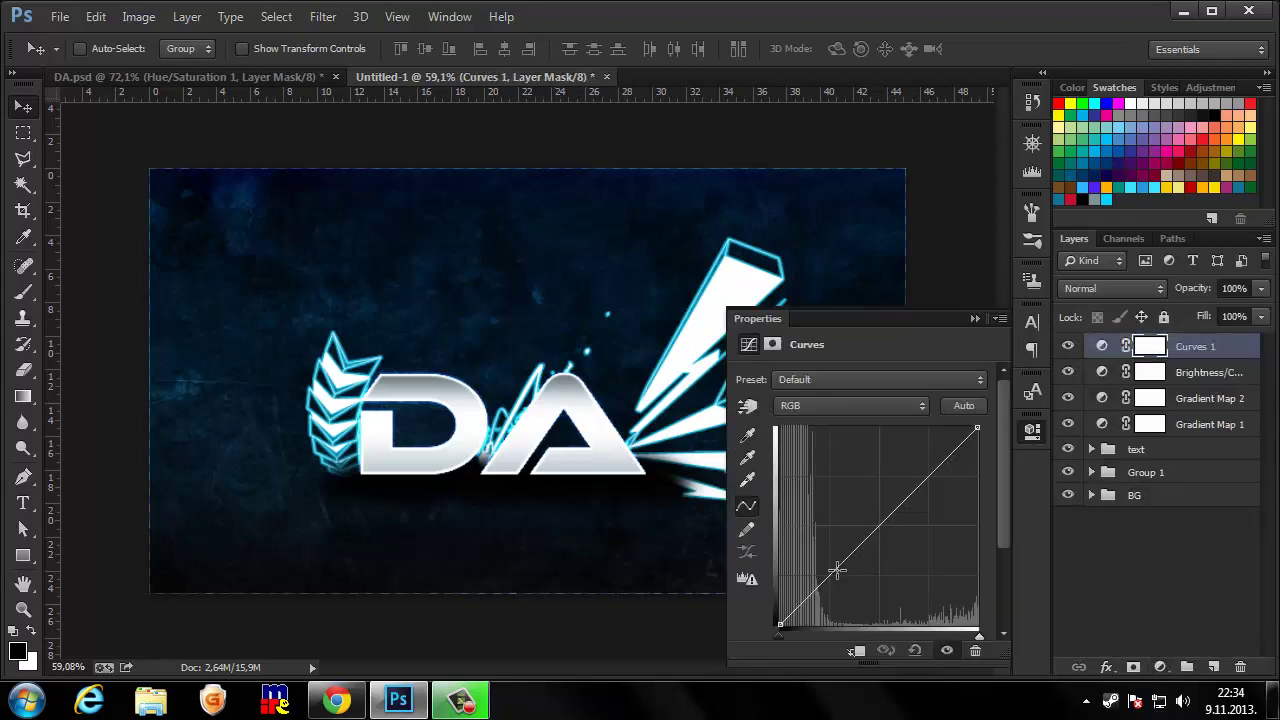
{"action": "left_click_drag", "start_coordinate": [837, 569], "coordinate": [842, 554]}
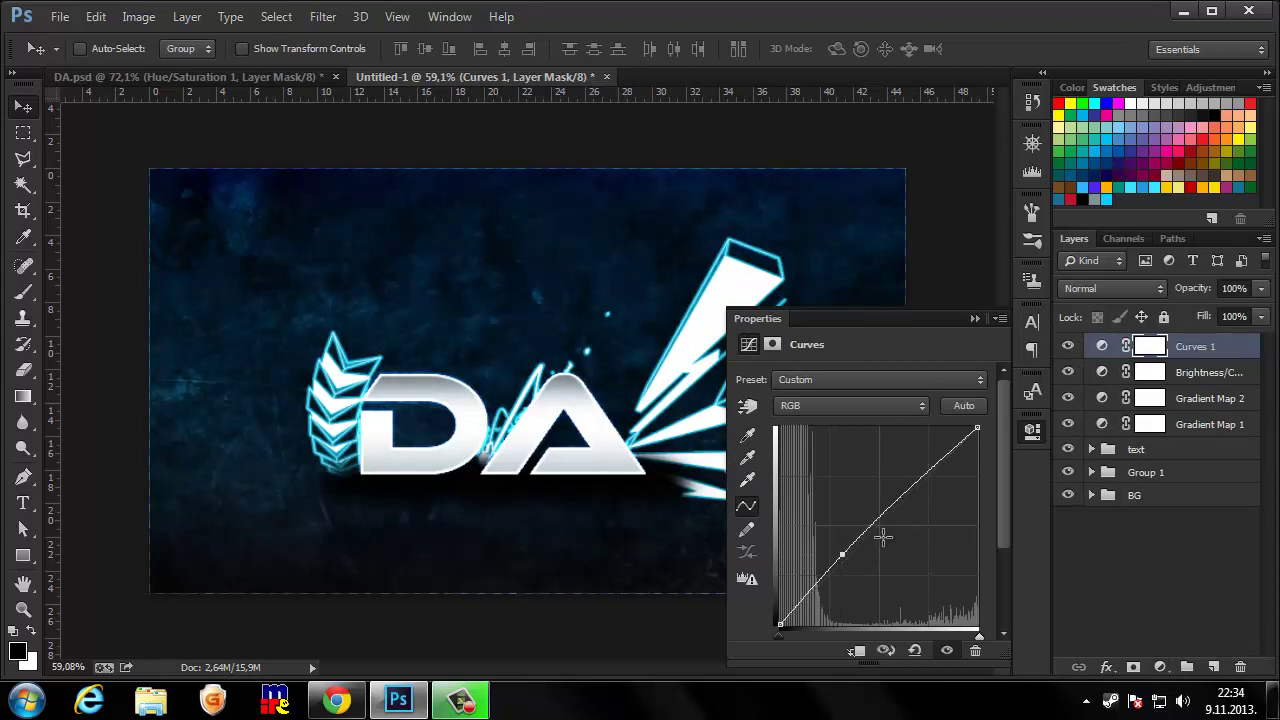
{"action": "mouse_move", "coordinate": [926, 476]}
{"action": "left_mouse_down"}
{"action": "mouse_move", "coordinate": [948, 487]}
{"action": "mouse_move", "coordinate": [958, 471]}
{"action": "left_mouse_up"}
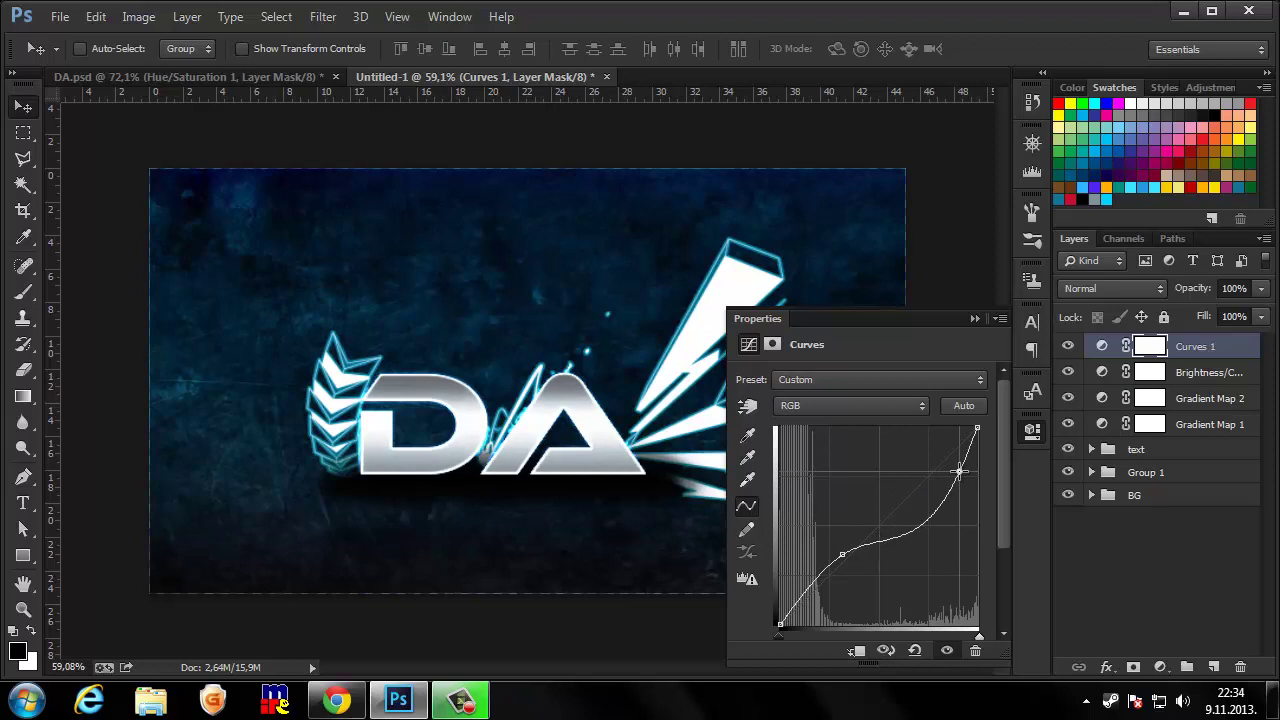
{"action": "left_click_drag", "start_coordinate": [842, 554], "coordinate": [830, 566]}
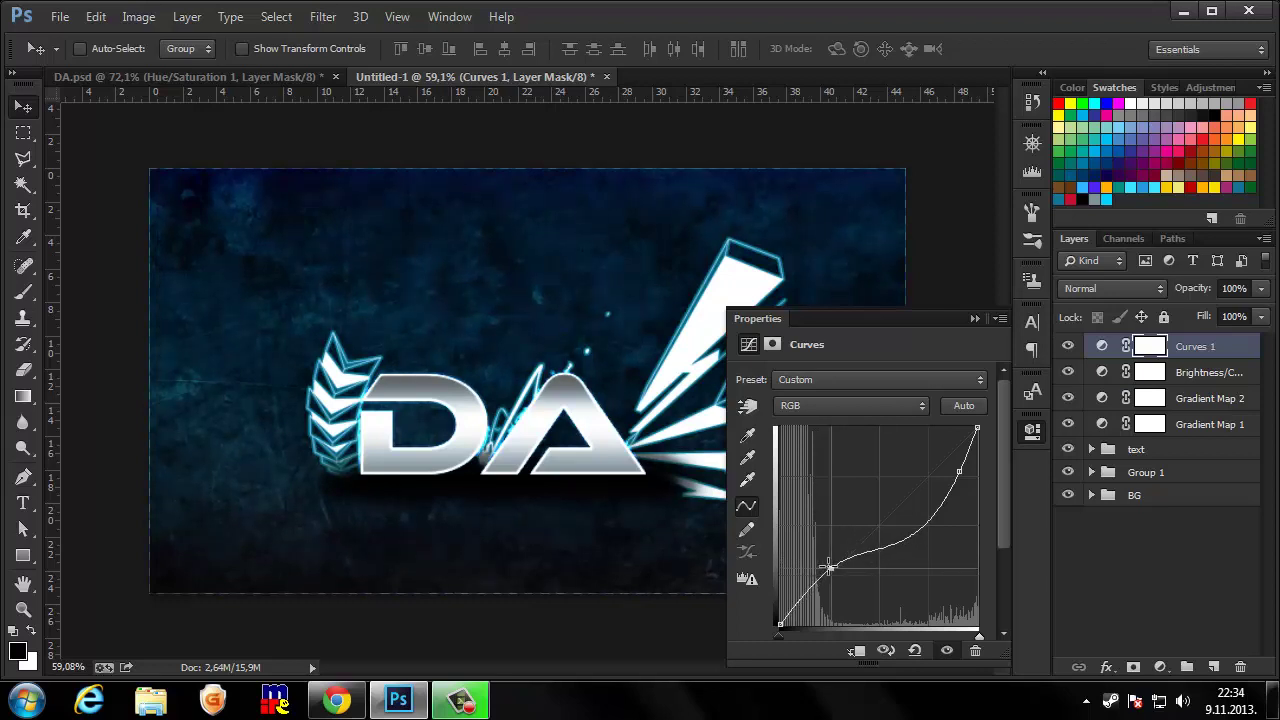
{"action": "left_click", "coordinate": [923, 381]}
{"action": "left_click", "coordinate": [865, 403]}
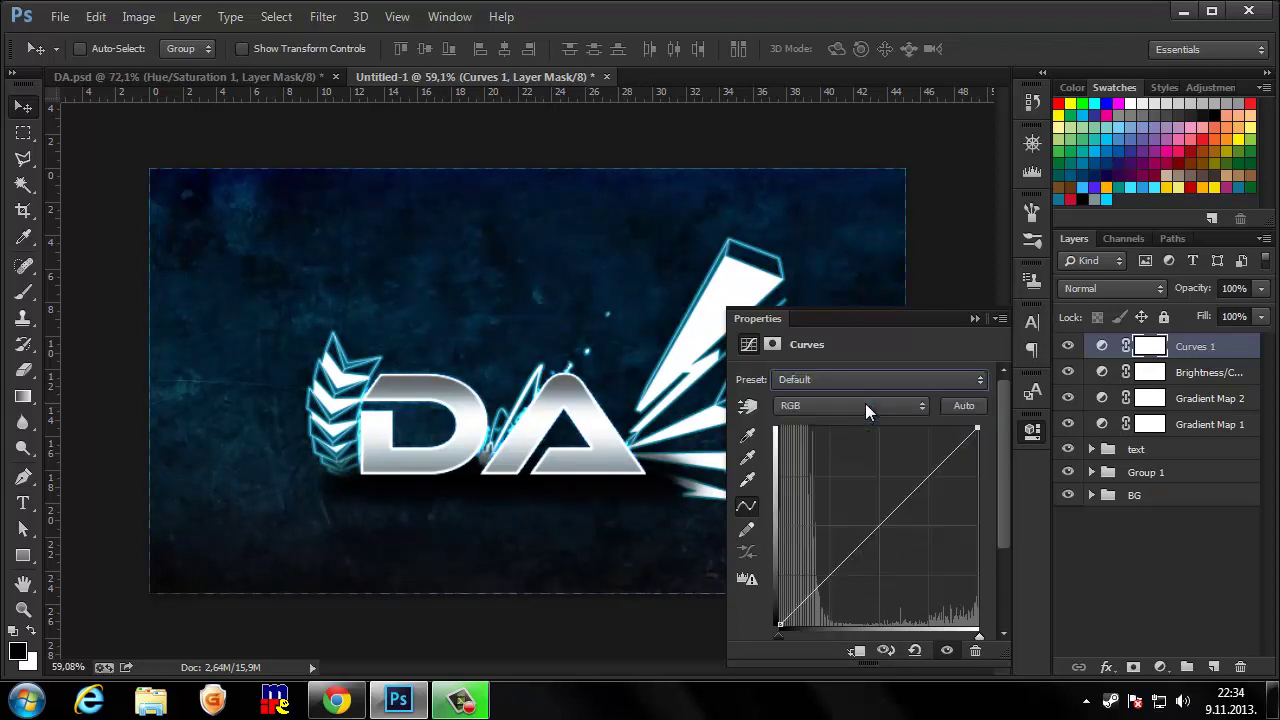
{"action": "left_click", "coordinate": [833, 566]}
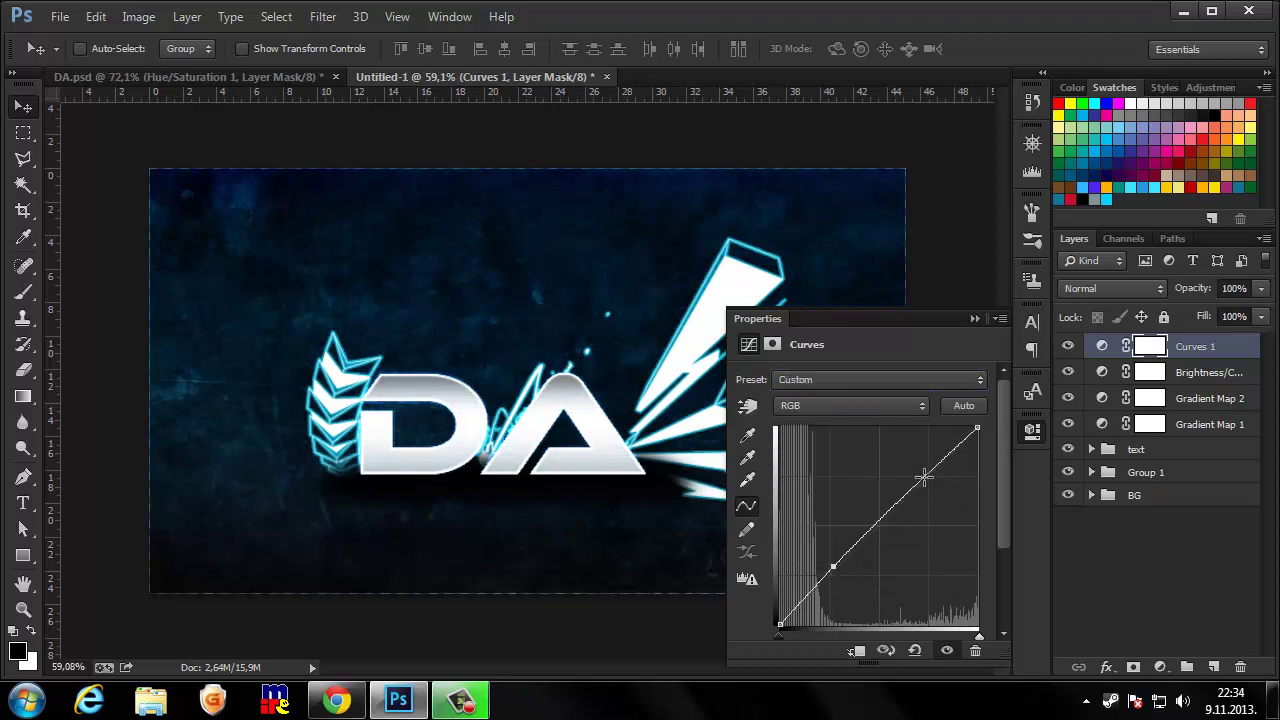
{"action": "mouse_move", "coordinate": [923, 481]}
{"action": "left_mouse_down"}
{"action": "mouse_move", "coordinate": [948, 484]}
{"action": "mouse_move", "coordinate": [948, 508]}
{"action": "mouse_move", "coordinate": [950, 494]}
{"action": "left_mouse_up"}
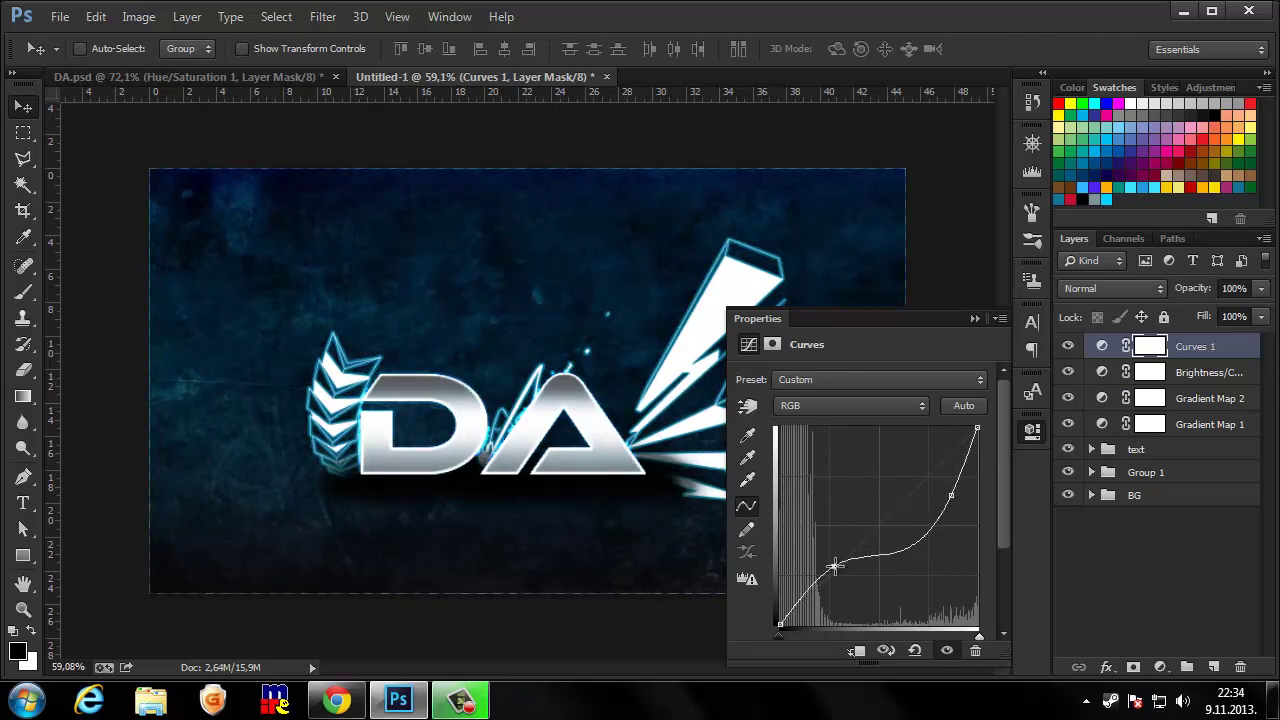
{"action": "left_click_drag", "start_coordinate": [833, 567], "coordinate": [844, 566]}
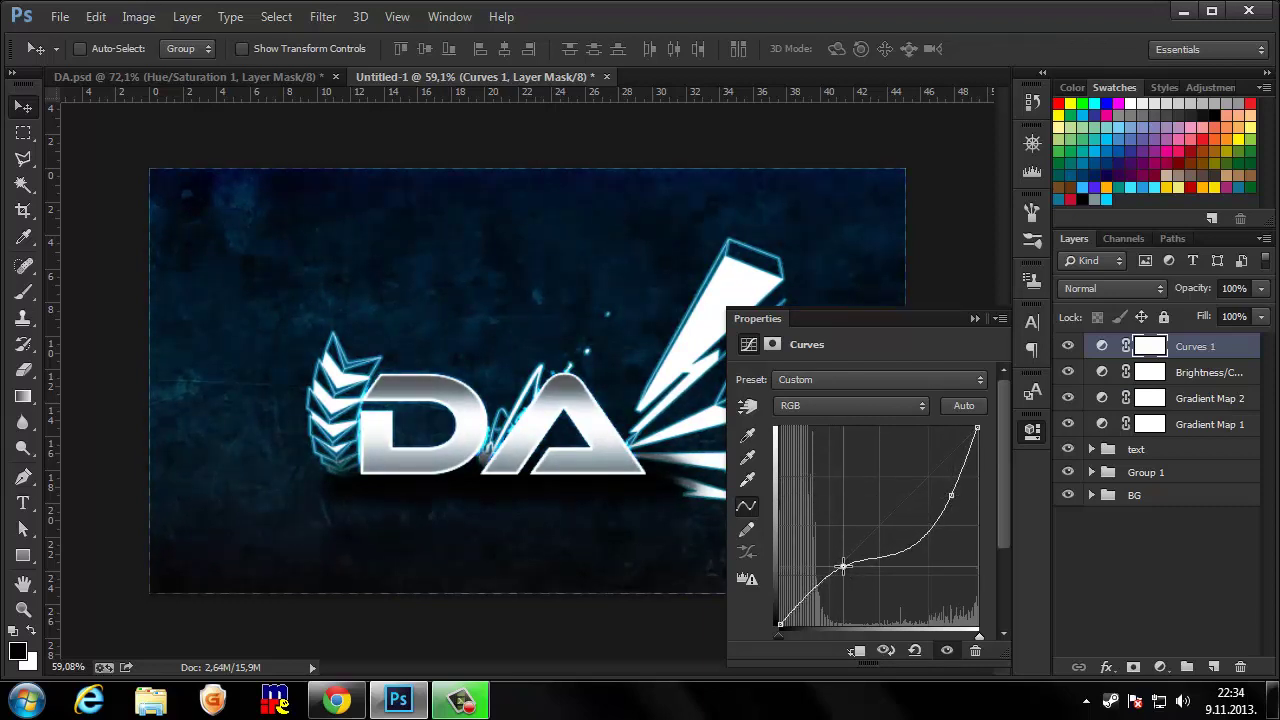
{"action": "left_click", "coordinate": [974, 320]}
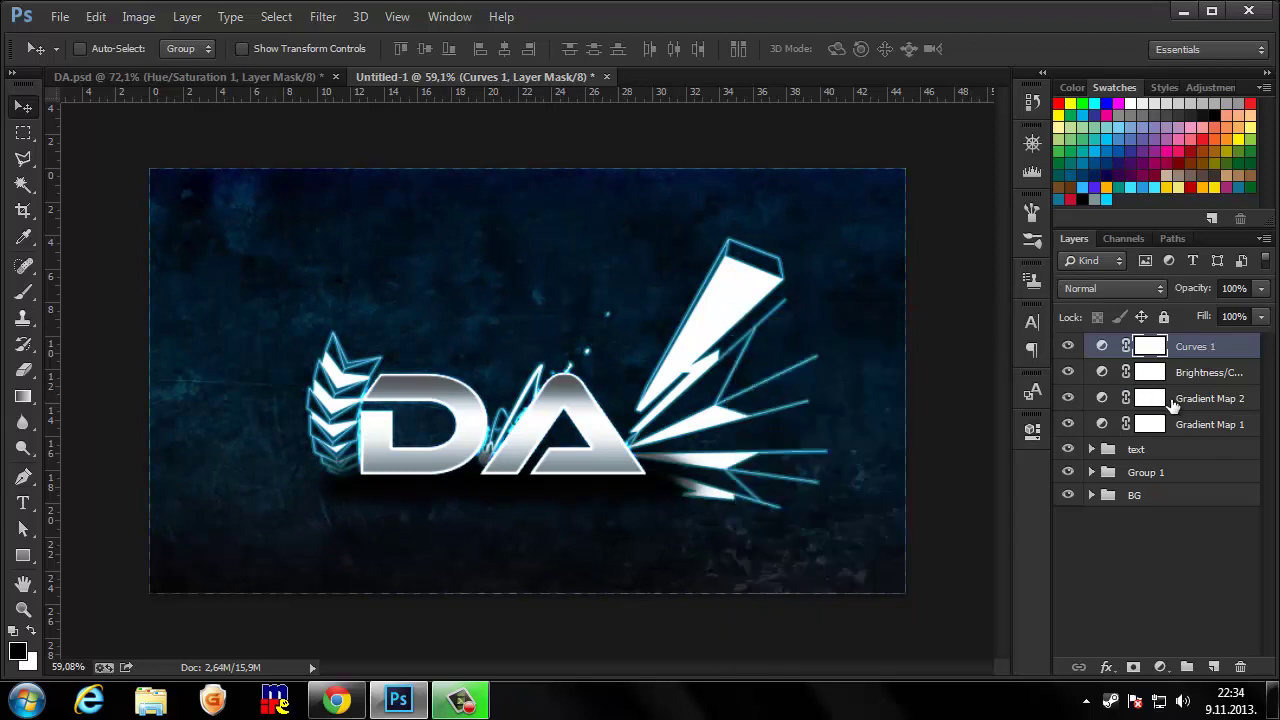
- Add an Exposure layer with exposure nudged up and gamma correction lowered to 0,90
{"action": "left_click", "coordinate": [1159, 666]}
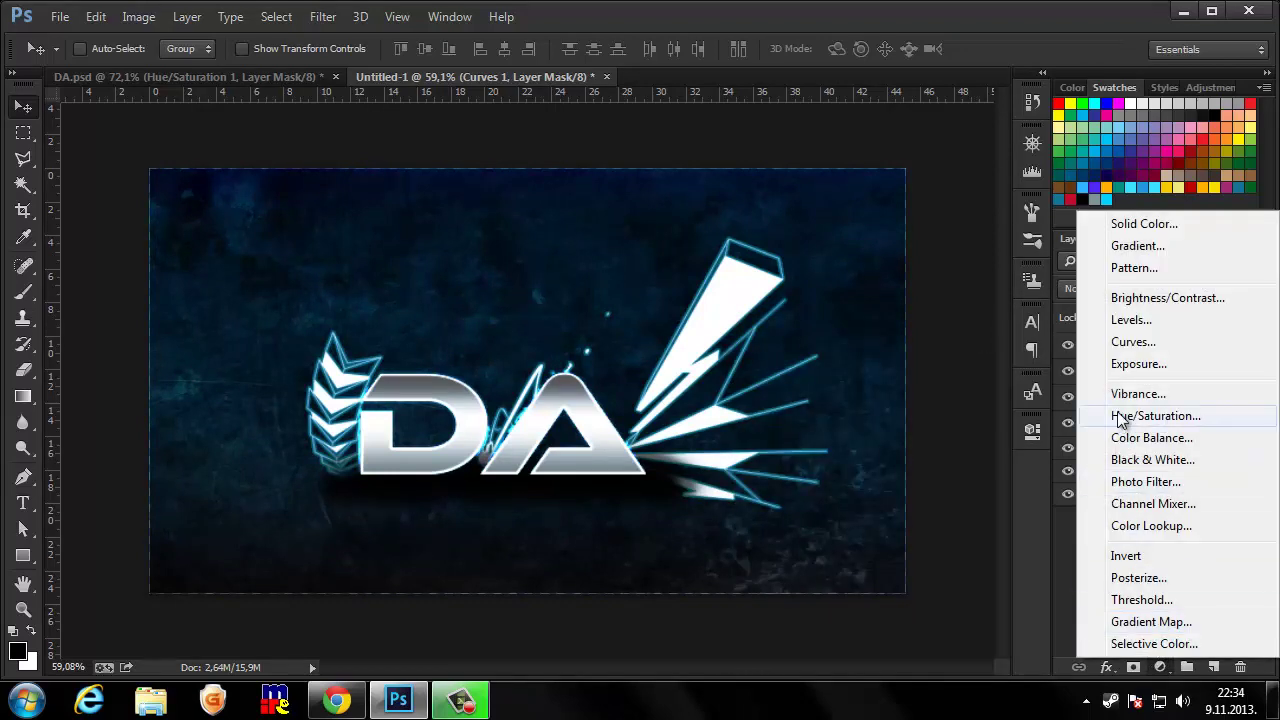
{"action": "left_click", "coordinate": [1140, 363]}
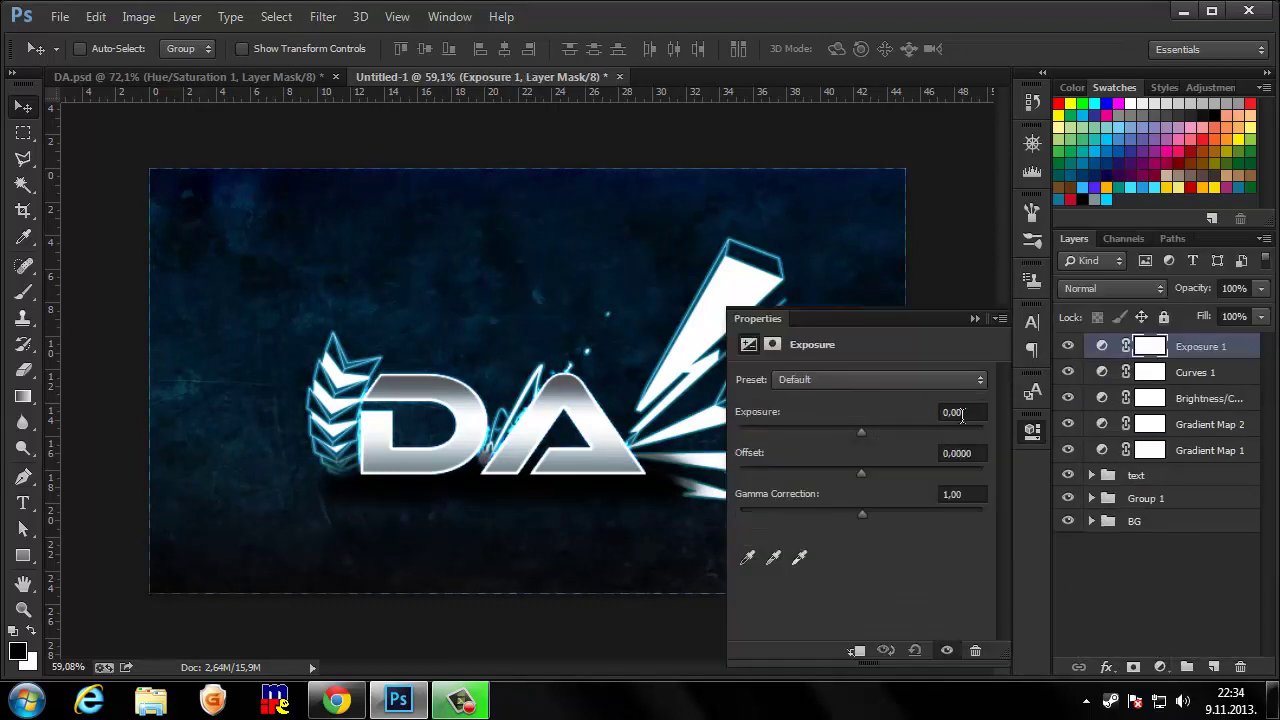
{"action": "left_click", "coordinate": [968, 414]}
{"action": "key", "text": "Up"}
{"action": "left_click", "coordinate": [980, 493]}
{"action": "key", "text": "Down"}
{"action": "key", "text": "Down"}
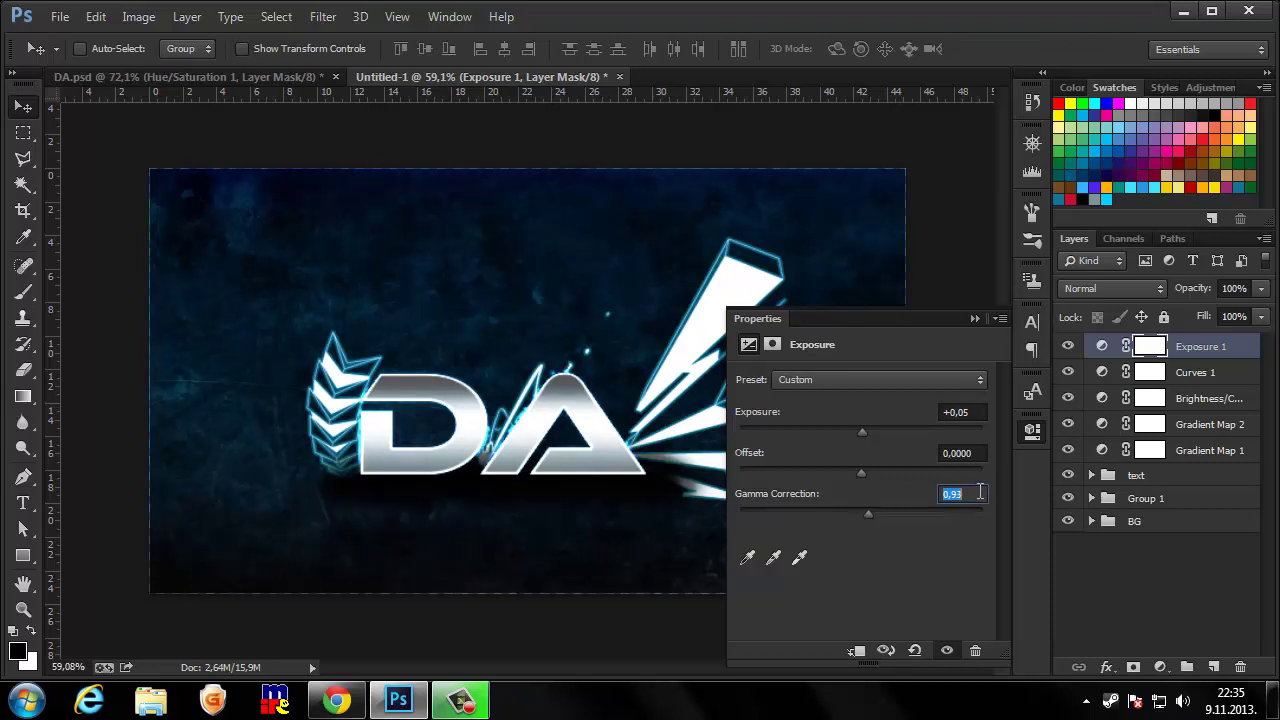
{"action": "key", "text": "Down"}
{"action": "key", "text": "Down"}
{"action": "key", "text": "Down"}
{"action": "left_click", "coordinate": [975, 318]}
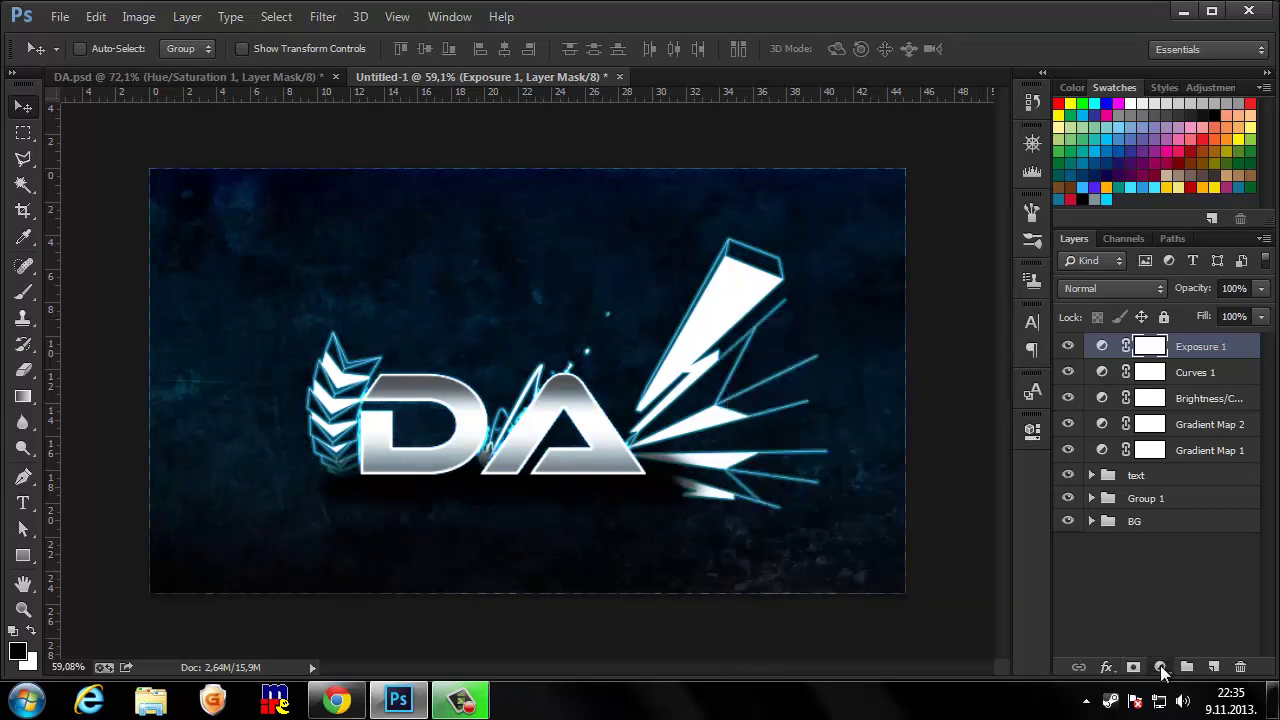
- Add a Vibrance adjustment layer with Vibrance raised to +100
{"action": "left_click", "coordinate": [1160, 667]}
{"action": "left_click", "coordinate": [1094, 321]}
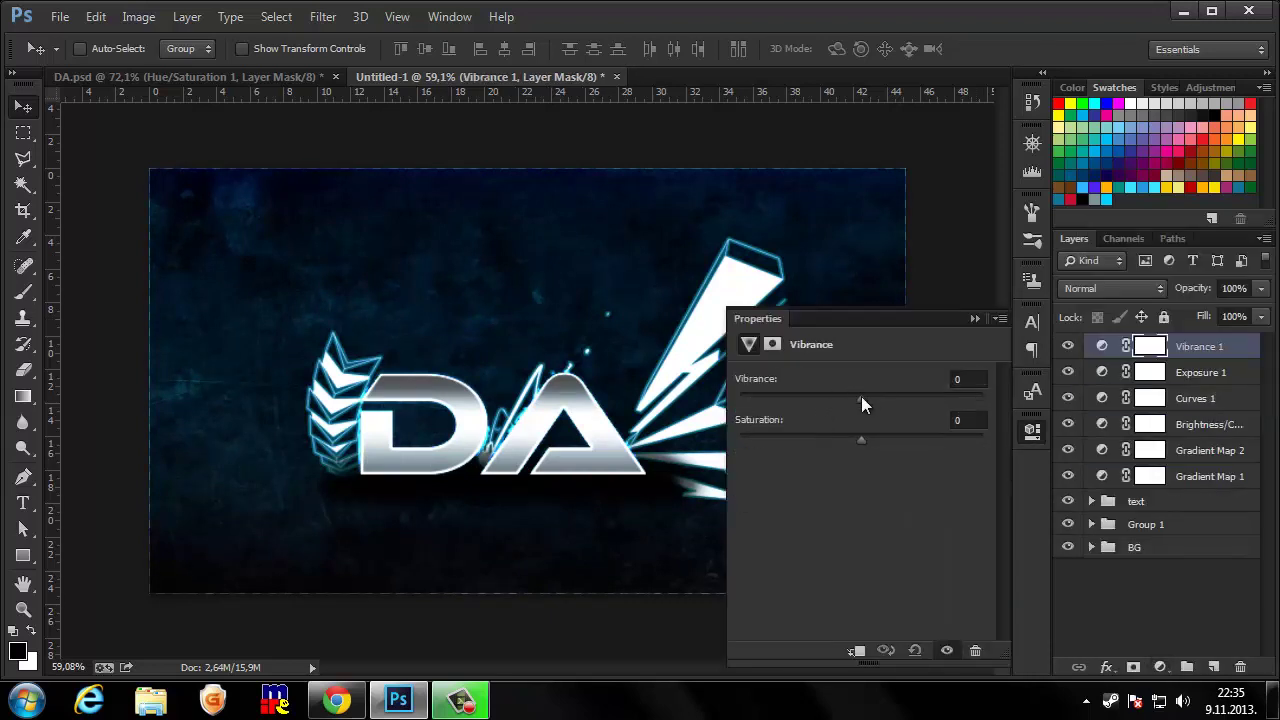
{"action": "left_click_drag", "start_coordinate": [861, 398], "coordinate": [985, 398]}
{"action": "left_click", "coordinate": [975, 318]}
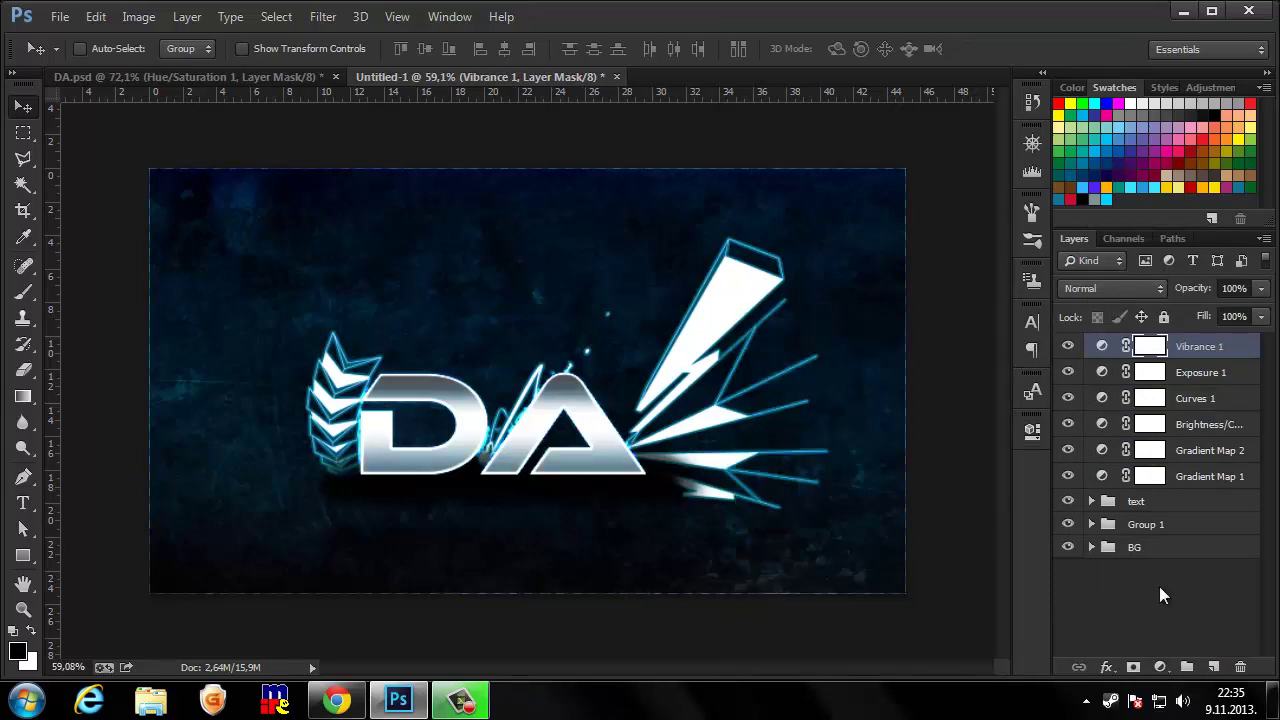
{"action": "left_click", "coordinate": [1160, 667]}
- Add a Color Balance layer and set its Shadows to -7, -1, -1
{"action": "left_click", "coordinate": [1145, 441]}
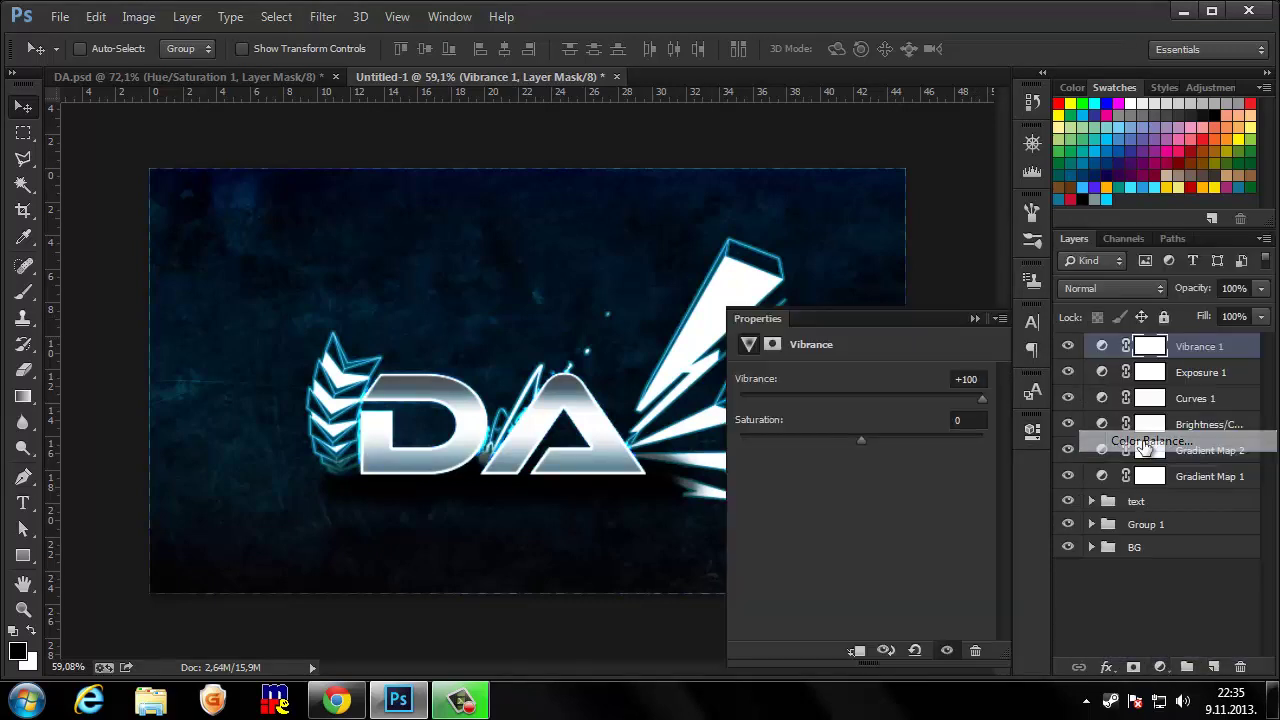
{"action": "left_click", "coordinate": [928, 381]}
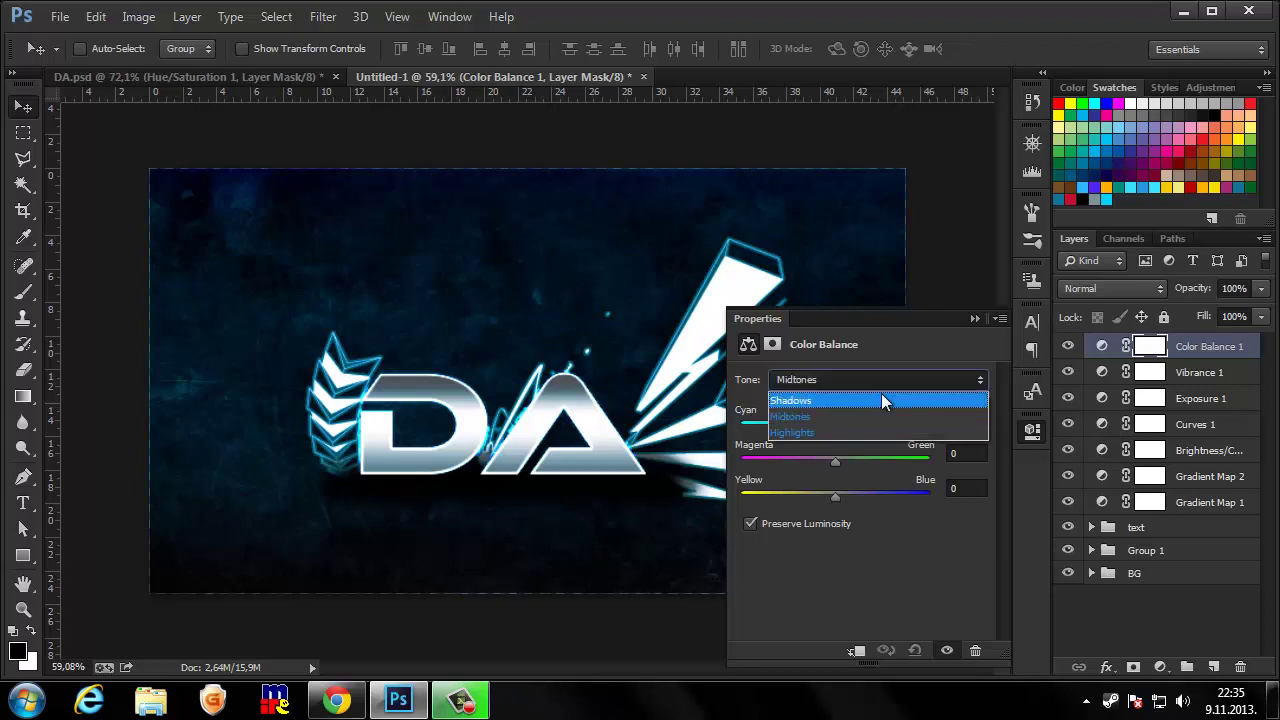
{"action": "left_click", "coordinate": [881, 393]}
{"action": "left_click", "coordinate": [968, 417]}
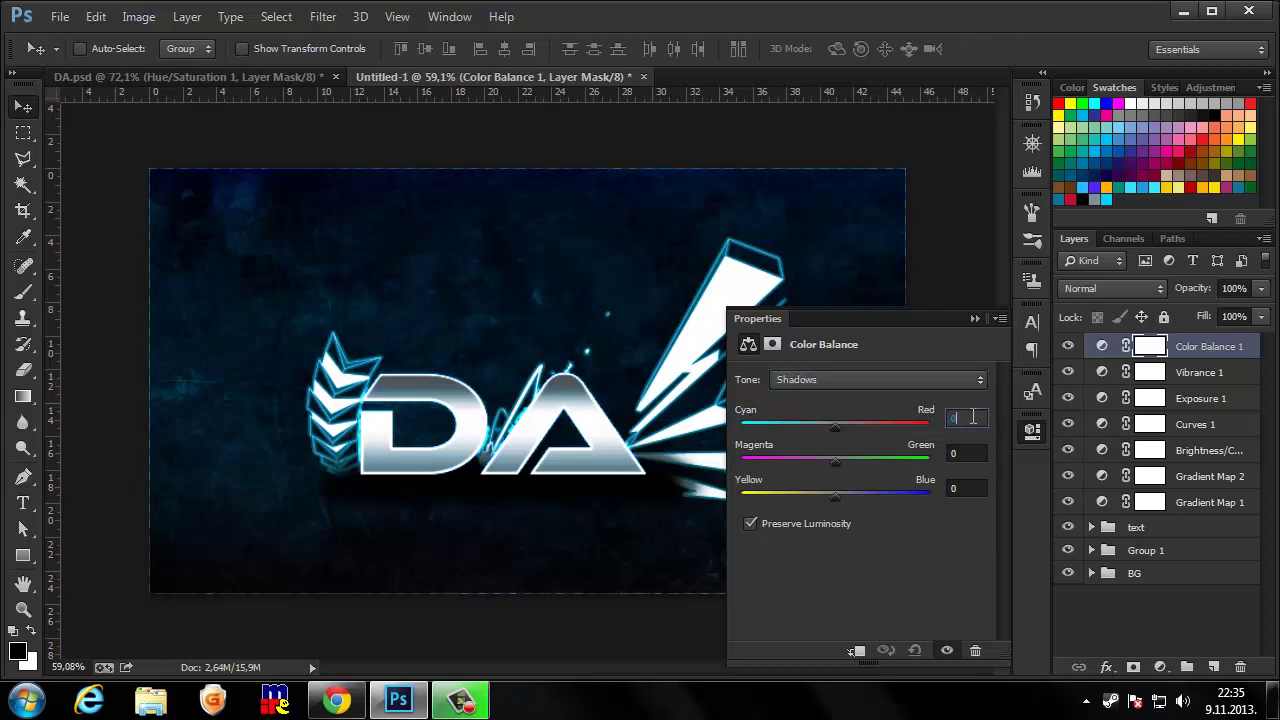
{"action": "type", "text": "5"}
{"action": "key", "text": "Return"}
{"action": "left_click", "coordinate": [975, 453]}
{"action": "type", "text": "-2"}
{"action": "key", "text": "Return"}
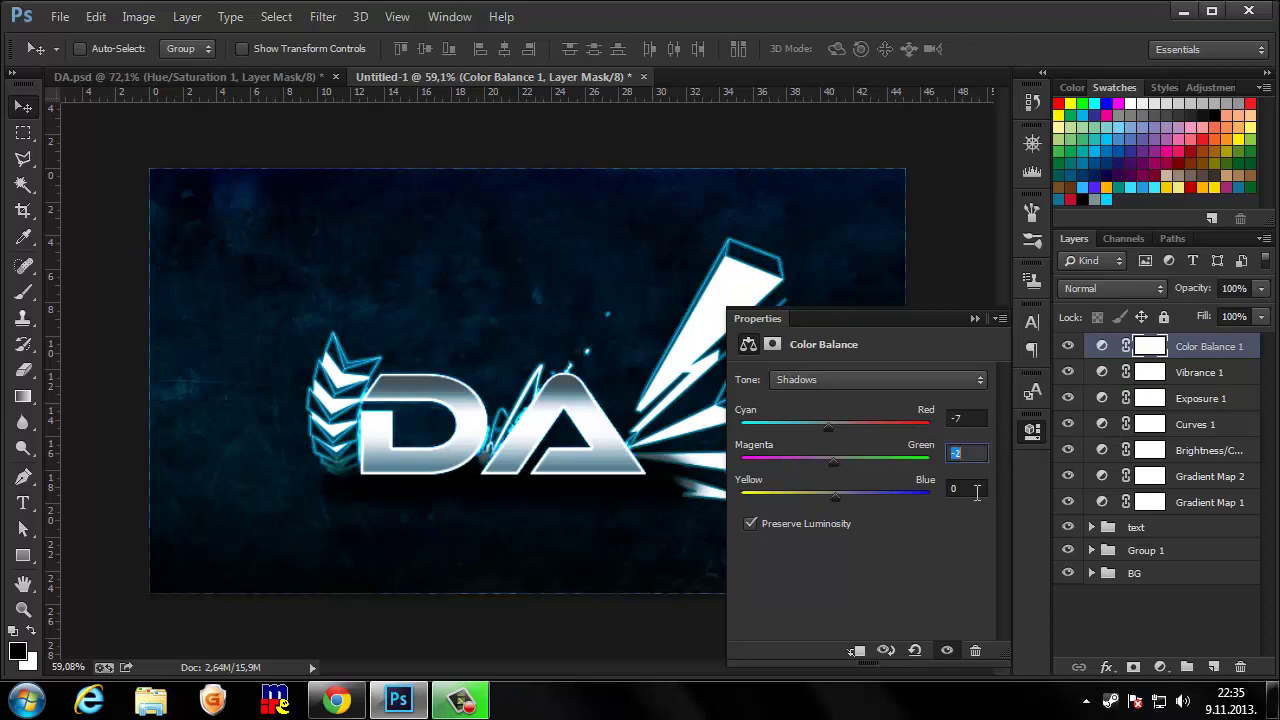
{"action": "left_click", "coordinate": [978, 487]}
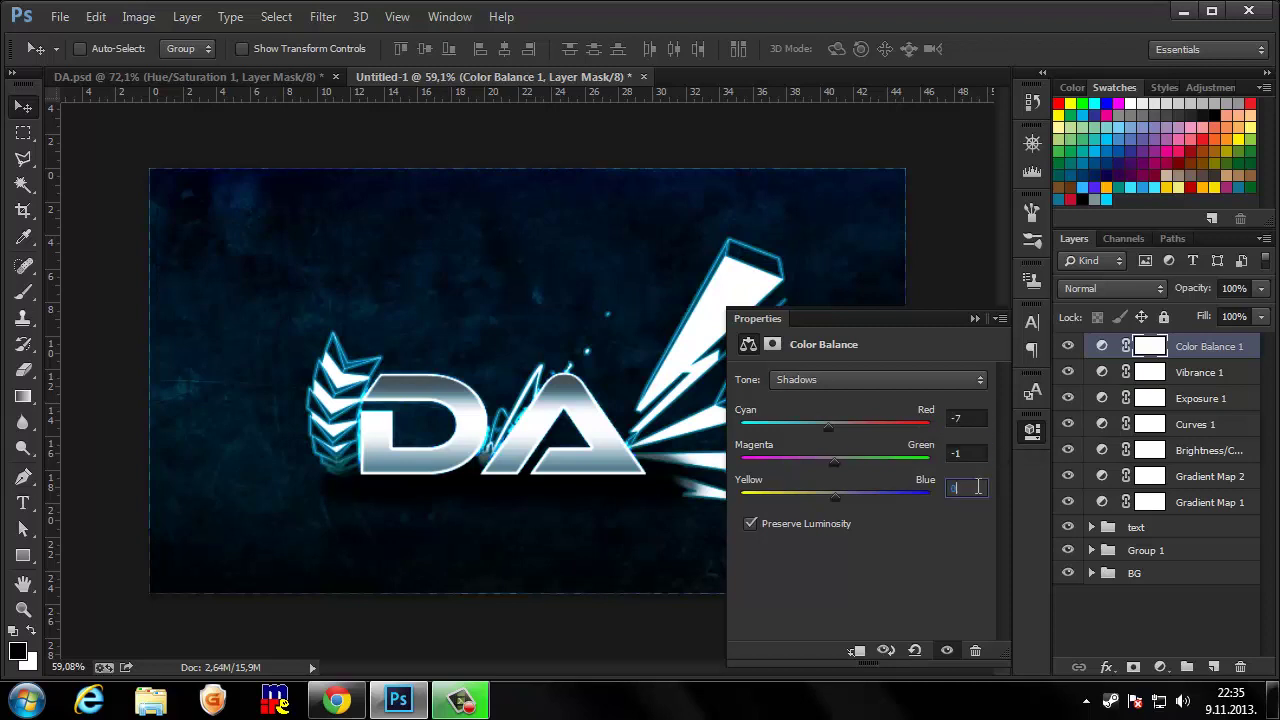
{"action": "type", "text": "-1"}
{"action": "key", "text": "Return"}
- Set the Color Balance Midtones to -16, 0, +2
{"action": "left_click", "coordinate": [903, 381]}
{"action": "left_click", "coordinate": [864, 415]}
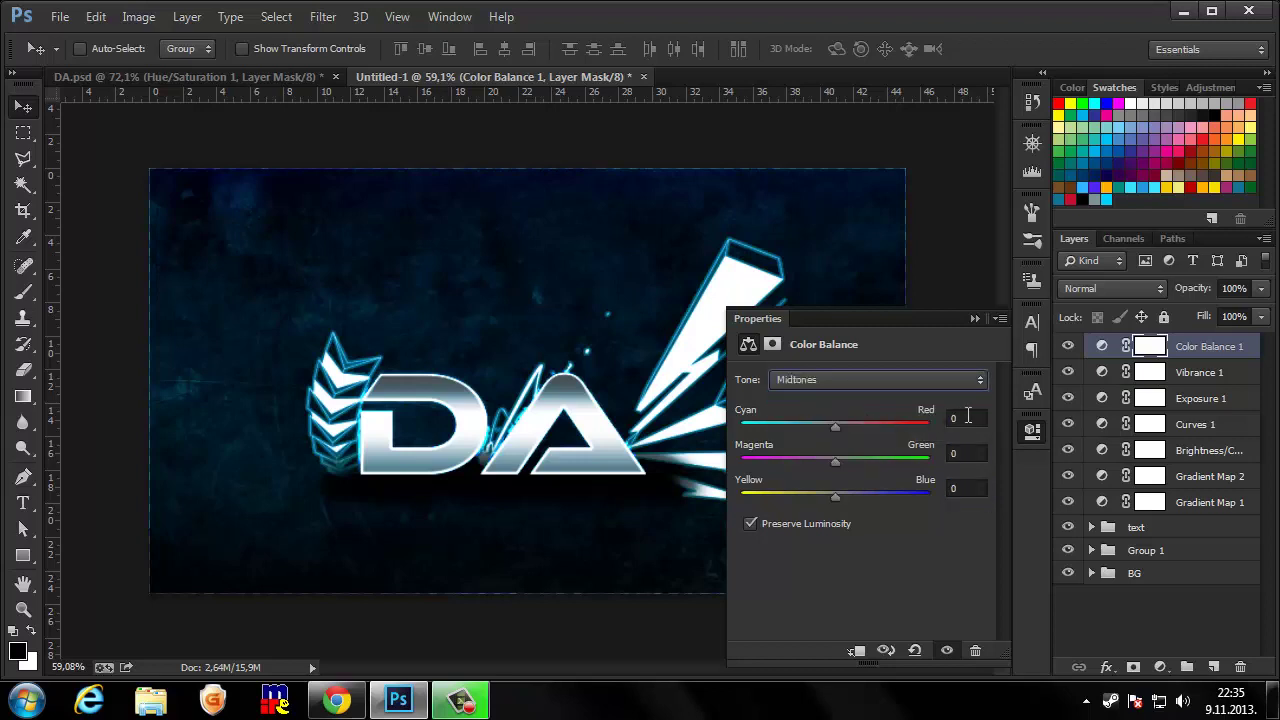
{"action": "type", "text": "-15"}
{"action": "key", "text": "Return"}
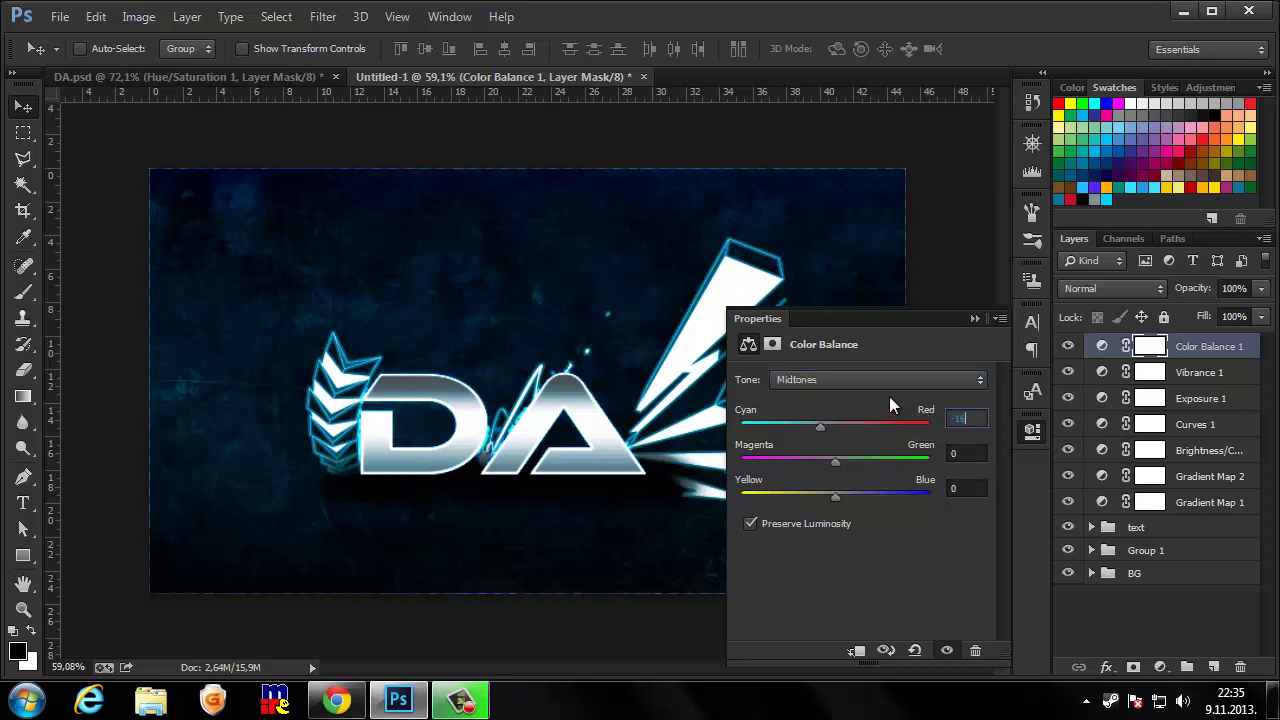
{"action": "left_click", "coordinate": [970, 487]}
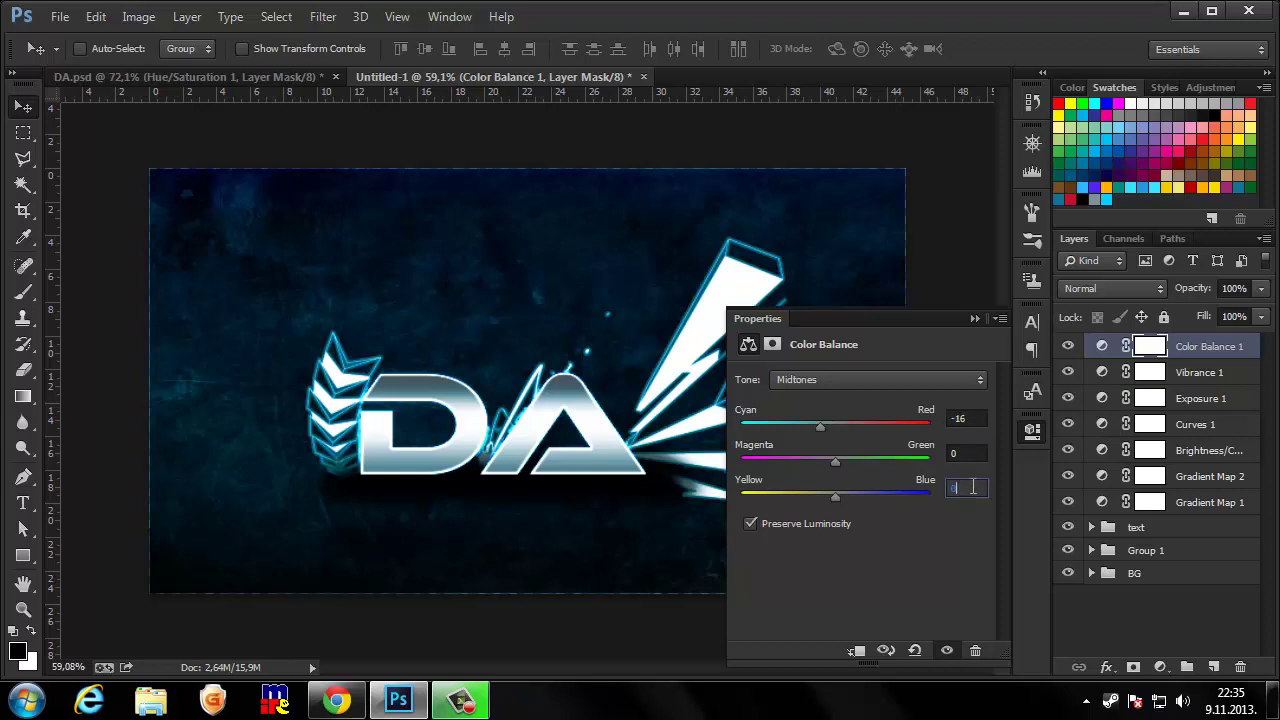
{"action": "key", "text": "Up"}
{"action": "key", "text": "Up"}
{"action": "key", "text": "Up"}
- Set the Color Balance Highlights to -1, +4, +6
{"action": "left_click", "coordinate": [911, 380]}
{"action": "left_click", "coordinate": [875, 428]}
{"action": "left_click", "coordinate": [973, 416]}
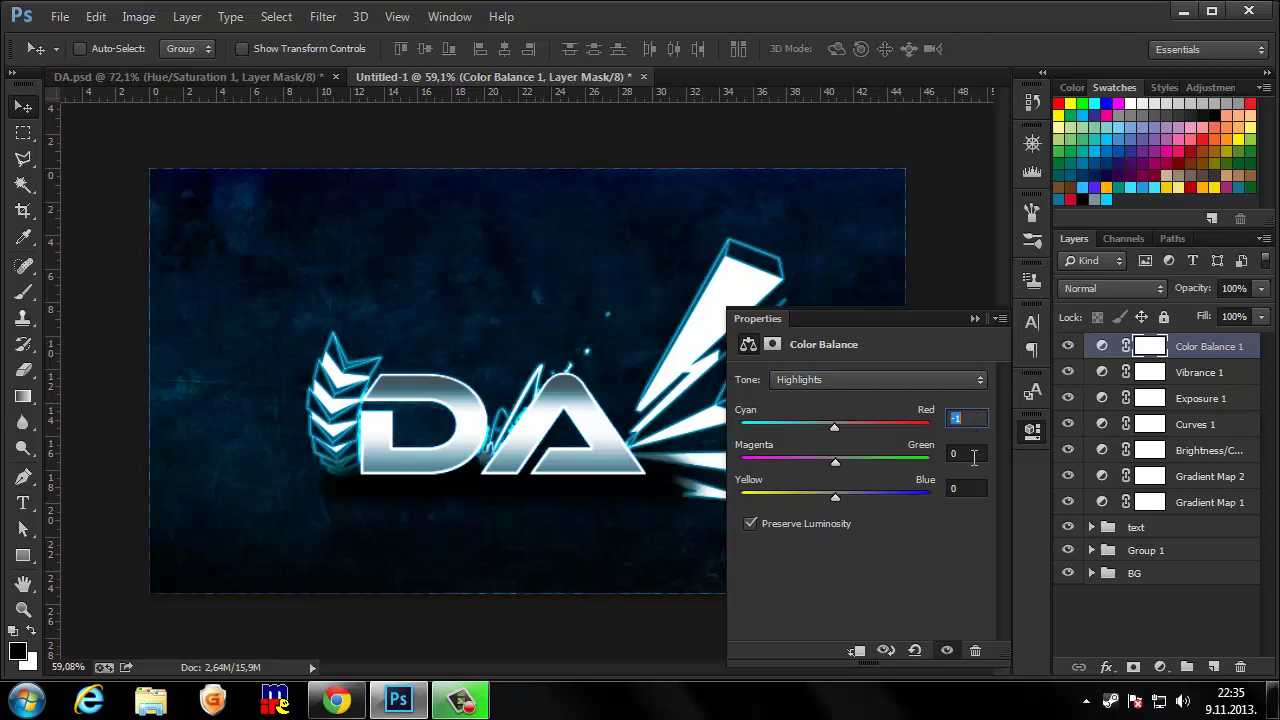
{"action": "left_click", "coordinate": [973, 456]}
{"action": "key", "text": "Up"}
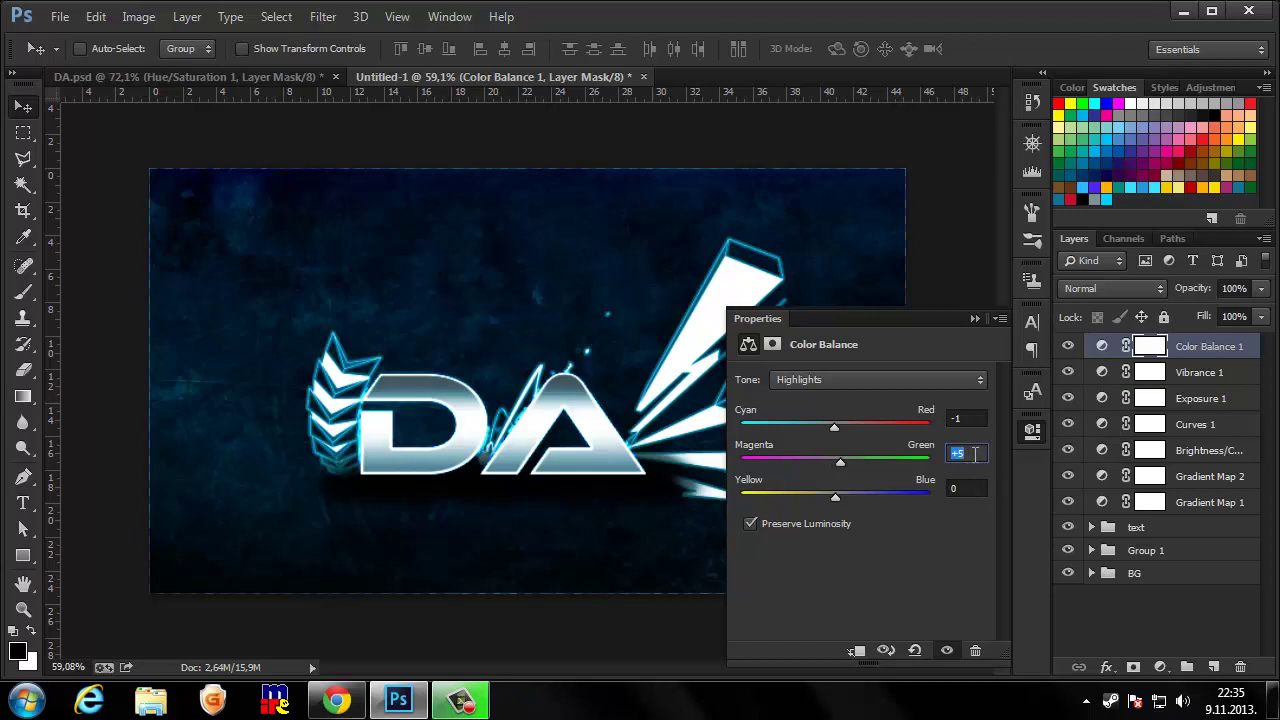
{"action": "left_click", "coordinate": [970, 488]}
{"action": "key", "text": "Up"}
{"action": "key", "text": "Up"}
{"action": "key", "text": "Up"}
{"action": "key", "text": "Up"}
{"action": "key", "text": "Up"}
{"action": "key", "text": "Up"}
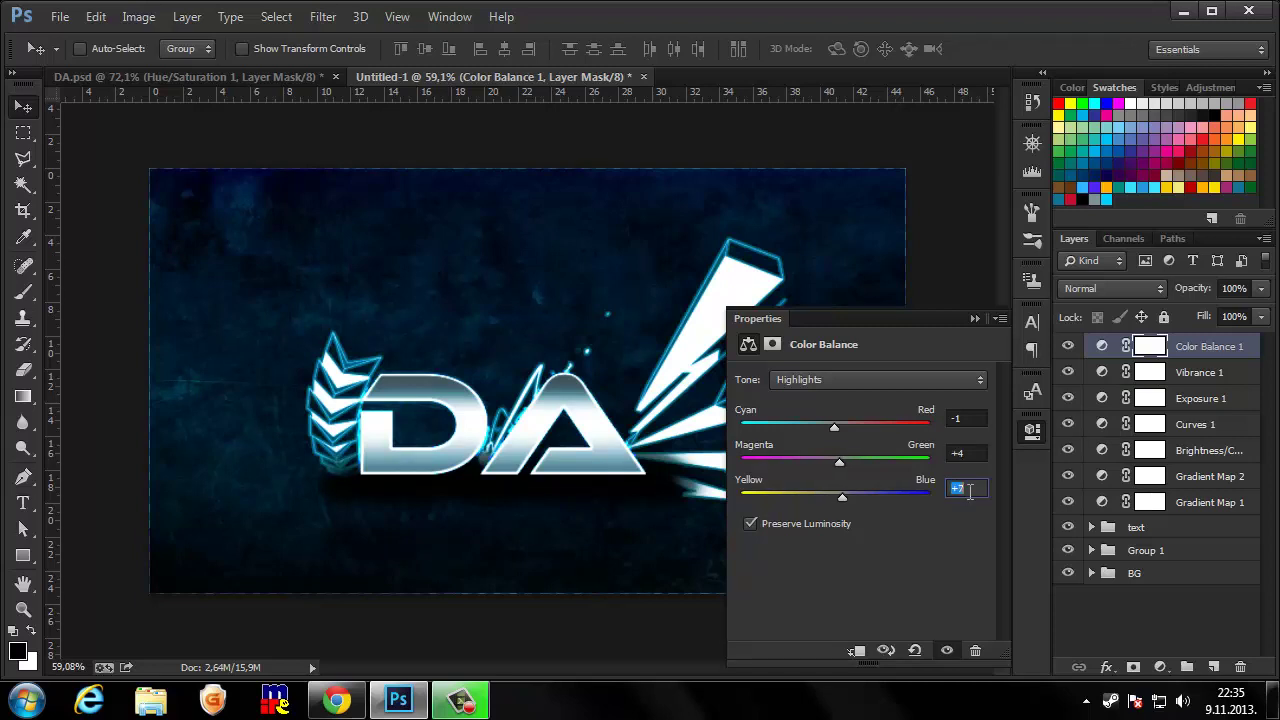
{"action": "key", "text": "Up"}
{"action": "left_click", "coordinate": [968, 454]}
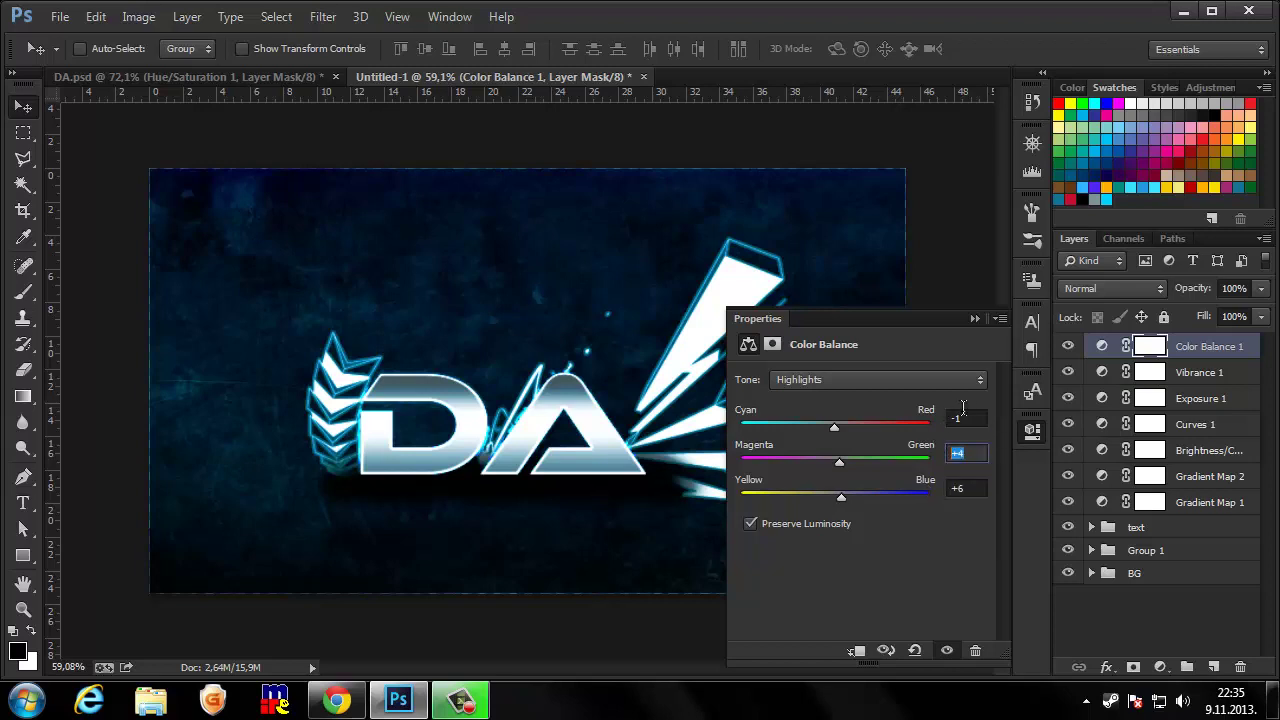
{"action": "left_click", "coordinate": [965, 418]}
{"action": "left_click", "coordinate": [976, 318]}
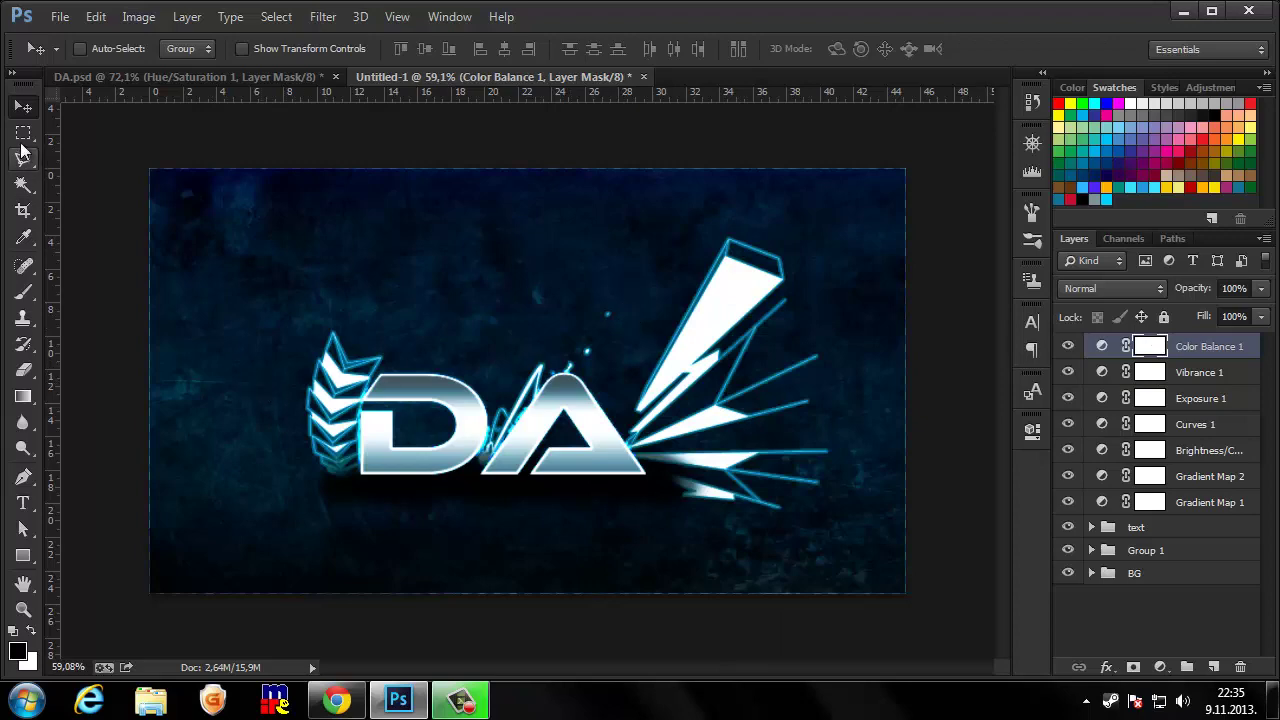
- Save the image as JPEG DA.jpg on the Desktop, replacing the existing file
{"action": "left_click", "coordinate": [54, 22]}
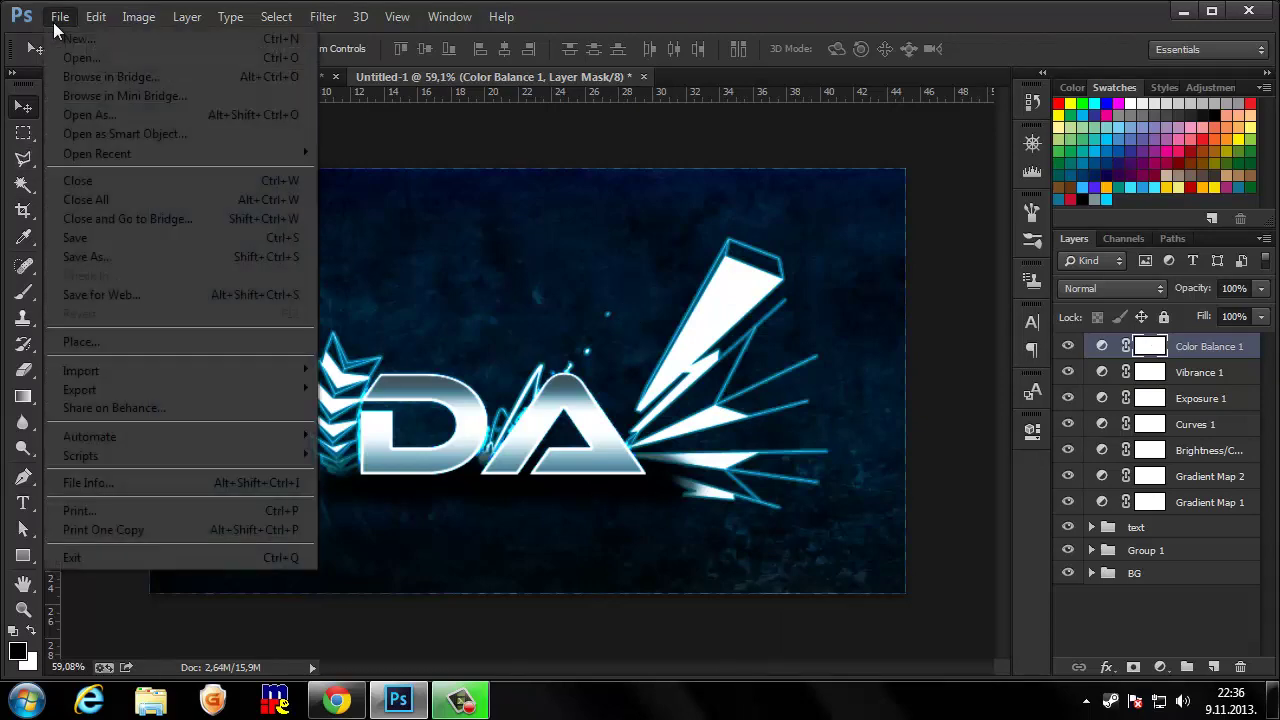
{"action": "left_click", "coordinate": [103, 262]}
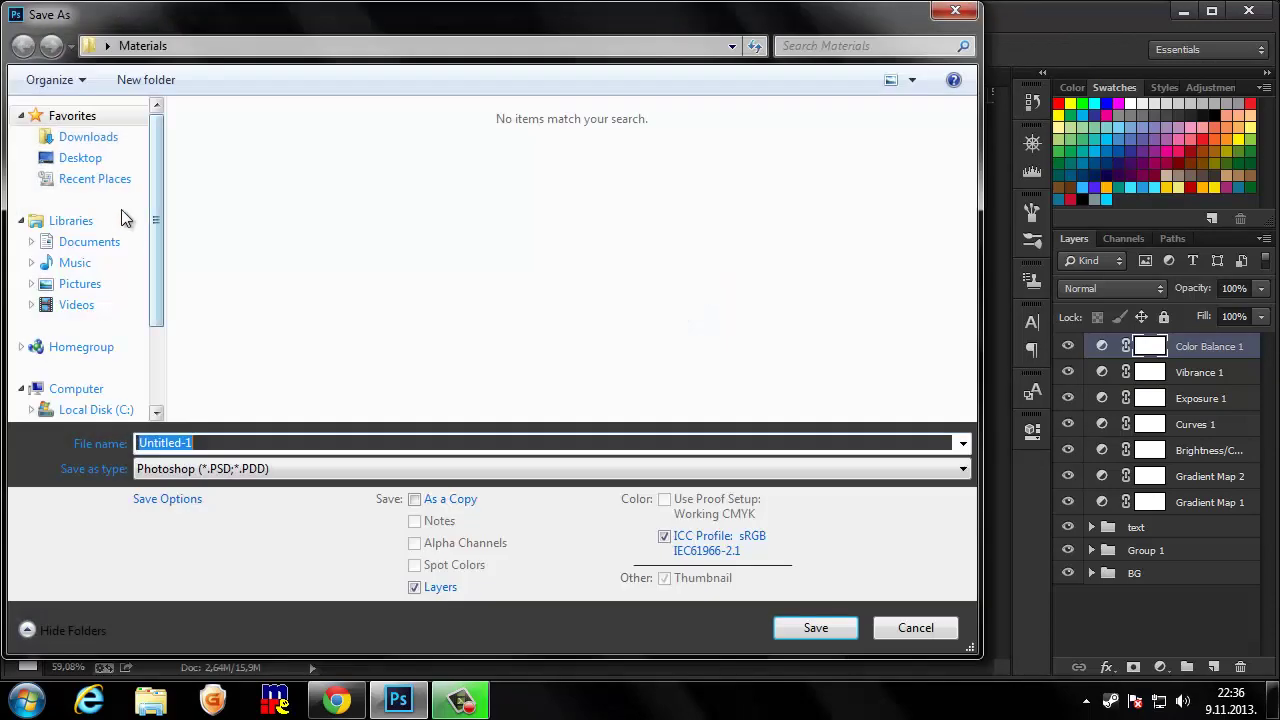
{"action": "left_click", "coordinate": [83, 158]}
{"action": "left_click", "coordinate": [190, 468]}
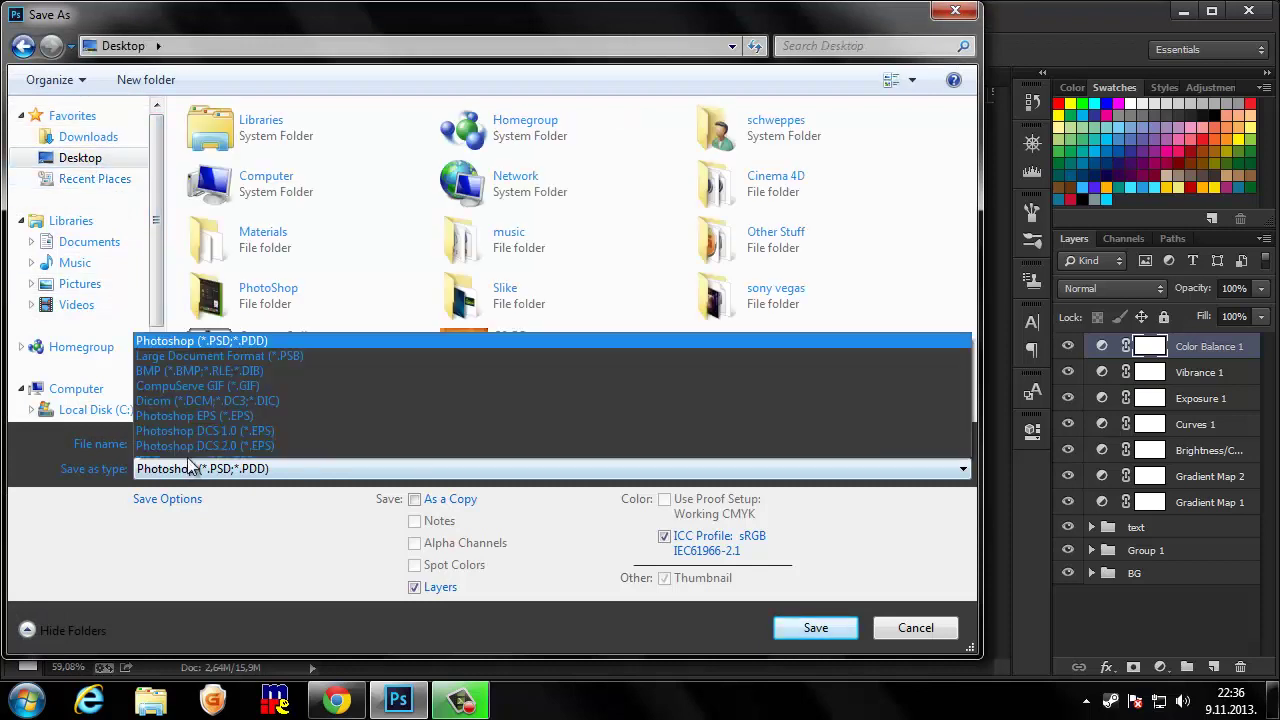
{"action": "left_click", "coordinate": [204, 268]}
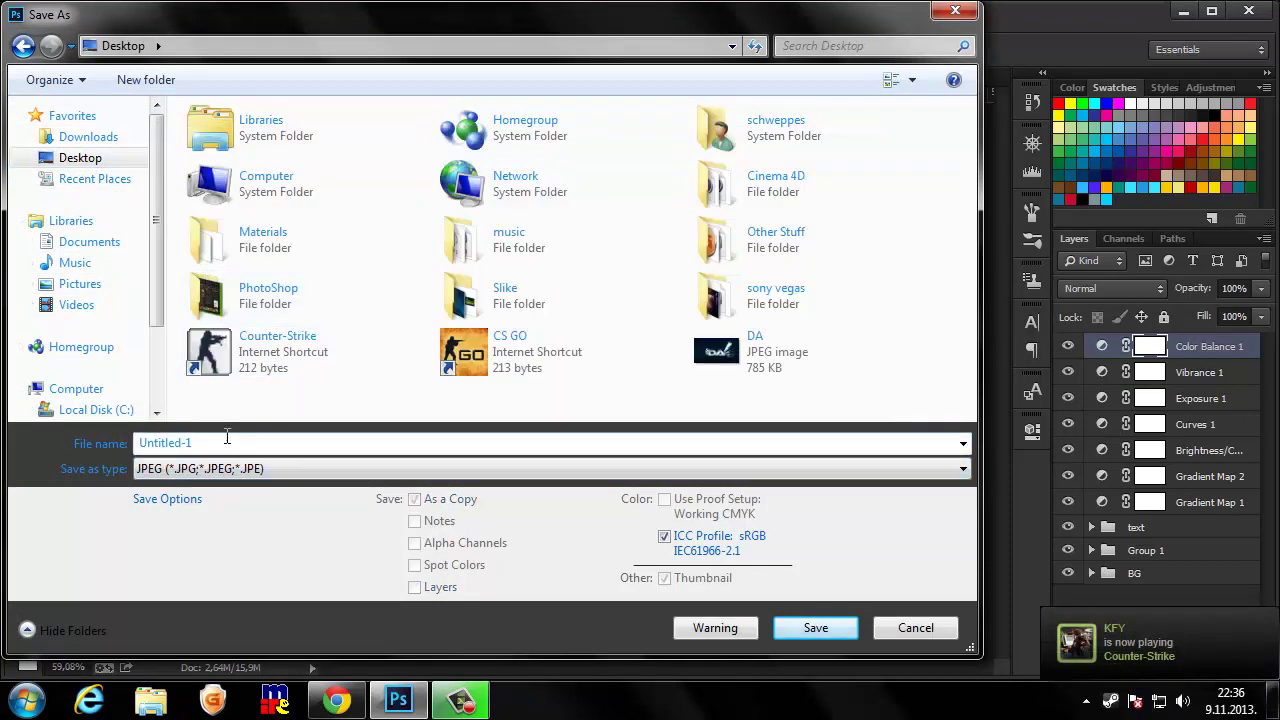
{"action": "type", "text": "DA"}
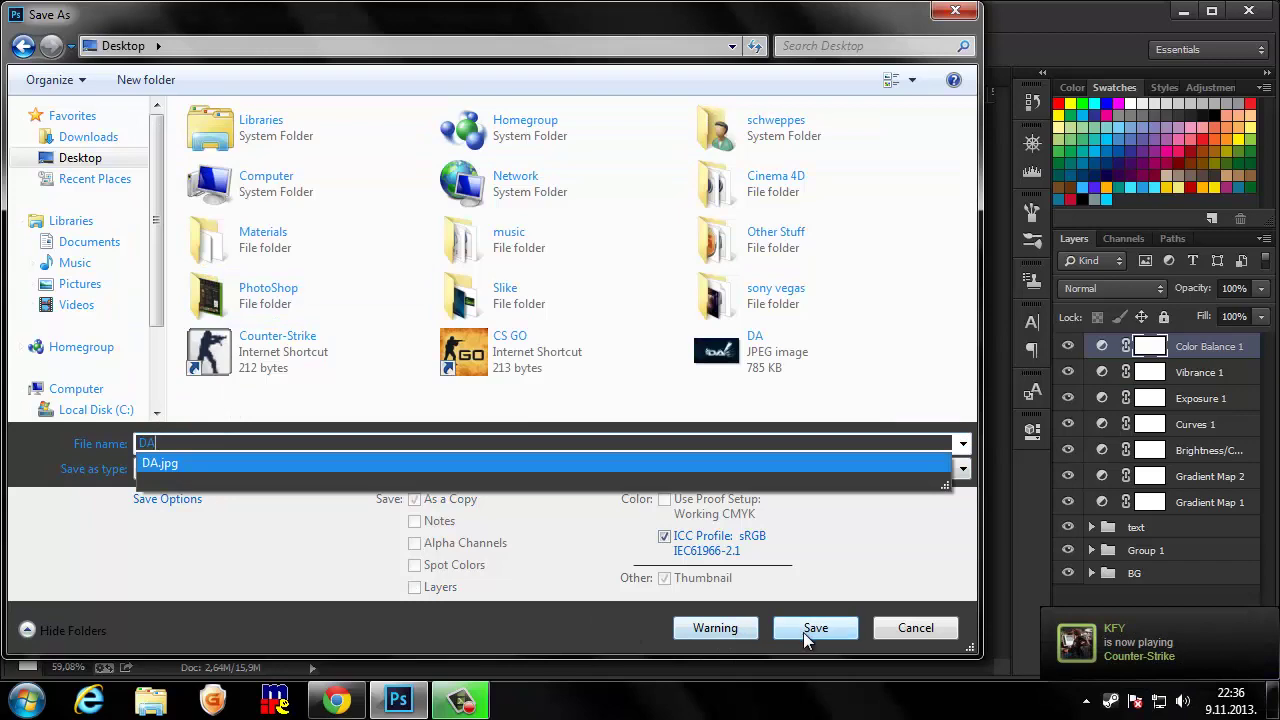
{"action": "left_click", "coordinate": [803, 632]}
{"action": "left_click", "coordinate": [803, 632]}
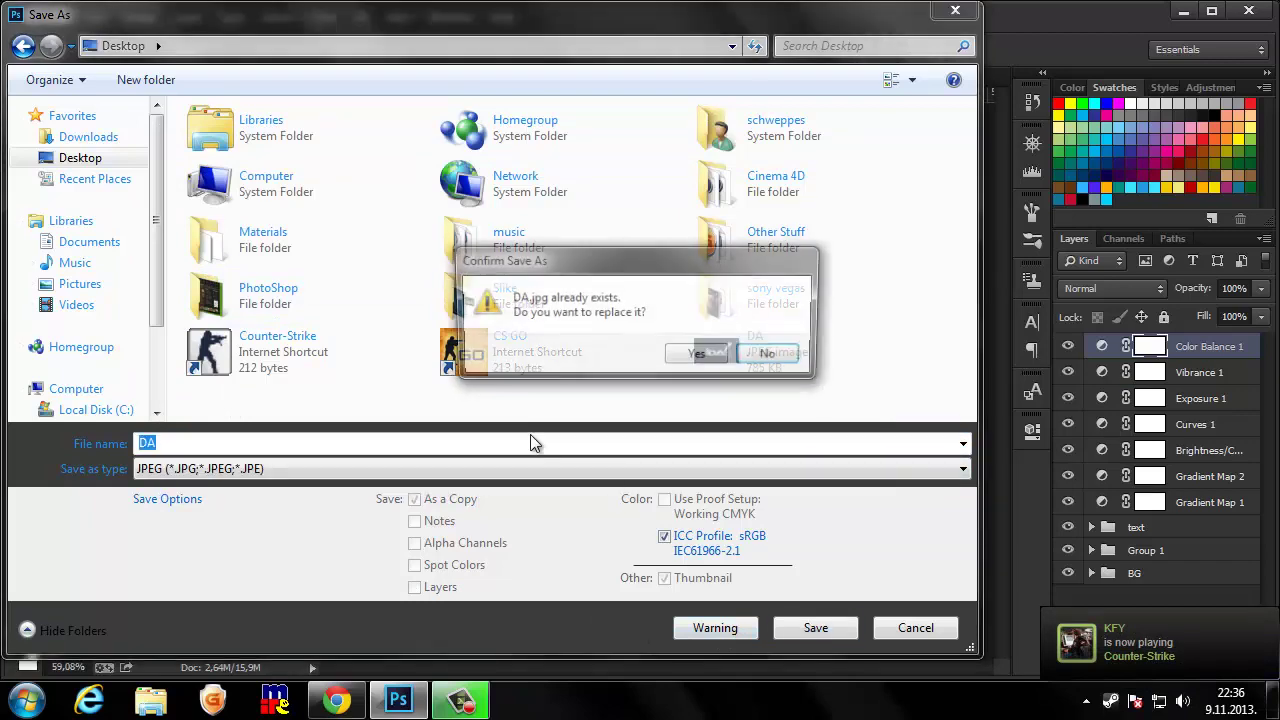
{"action": "left_click", "coordinate": [692, 357]}
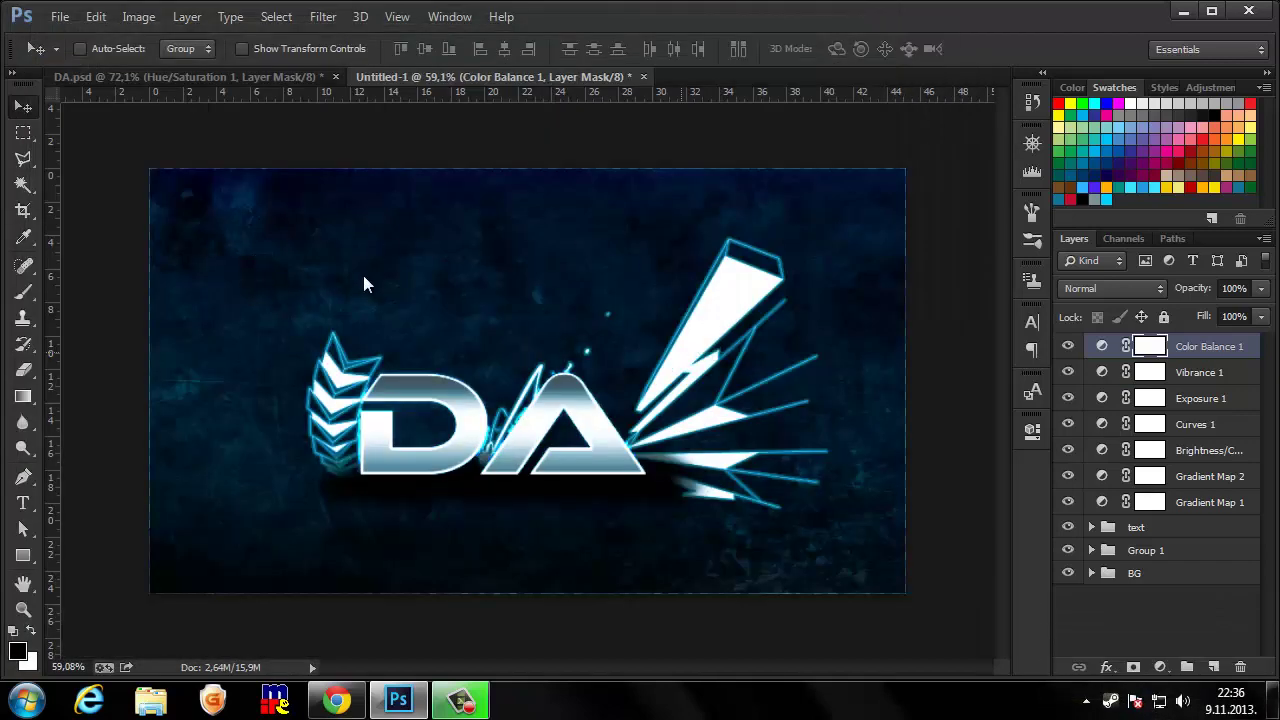
{"action": "left_click", "coordinate": [756, 268]}
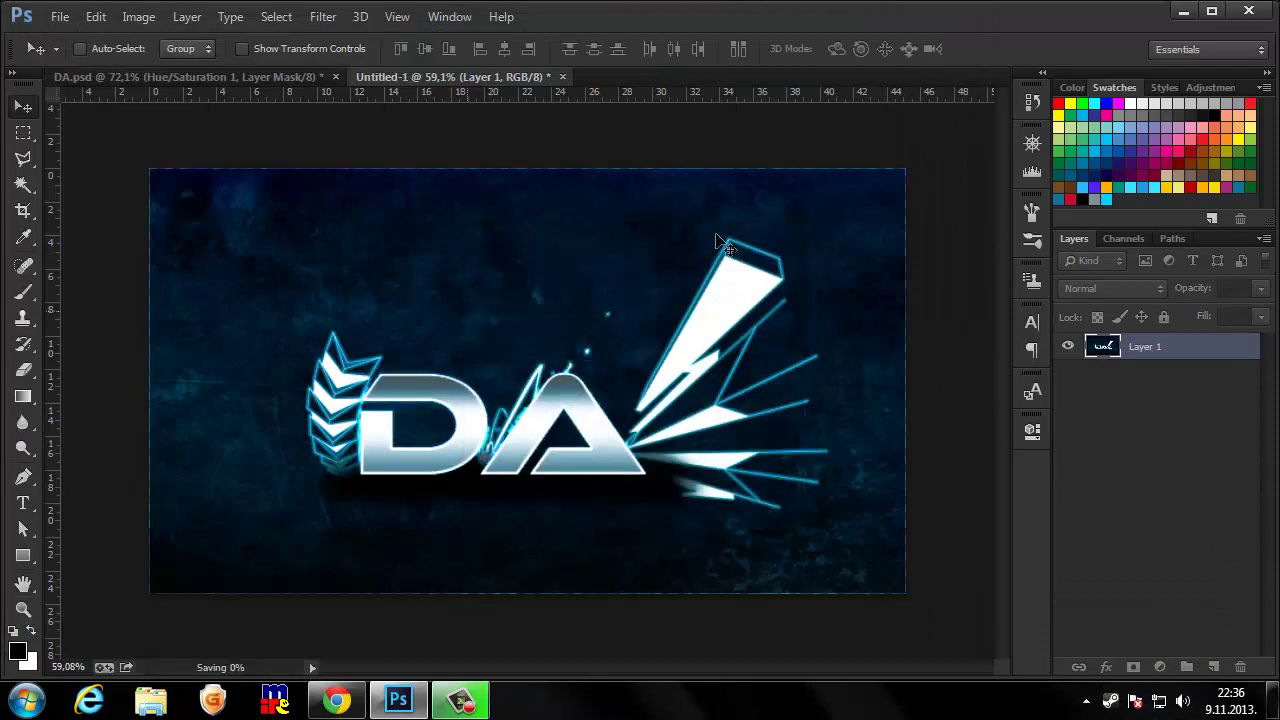